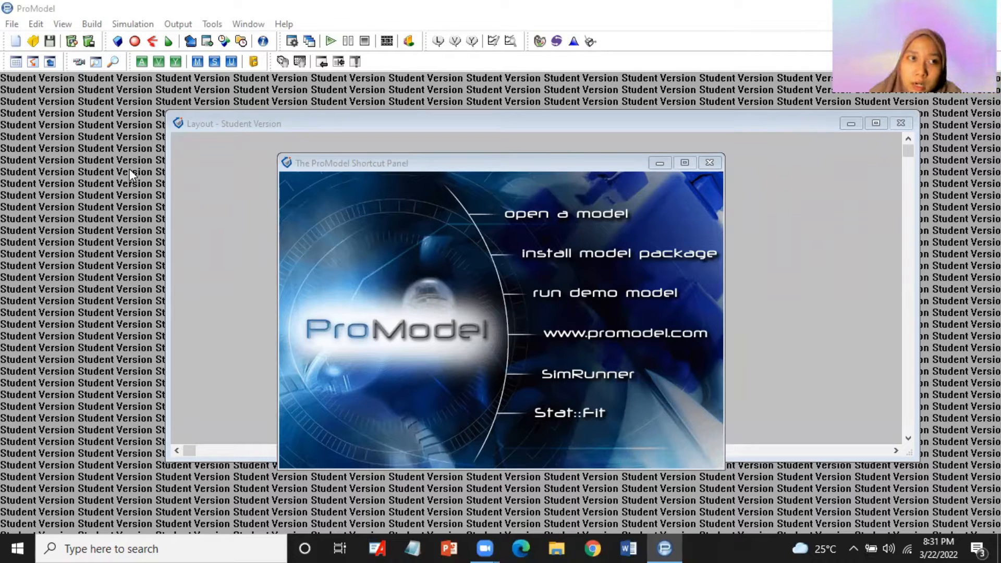
# - Create a new model titled "Antrian Puskesmas" with the distance units set to meters
pyautogui.click(12, 25)
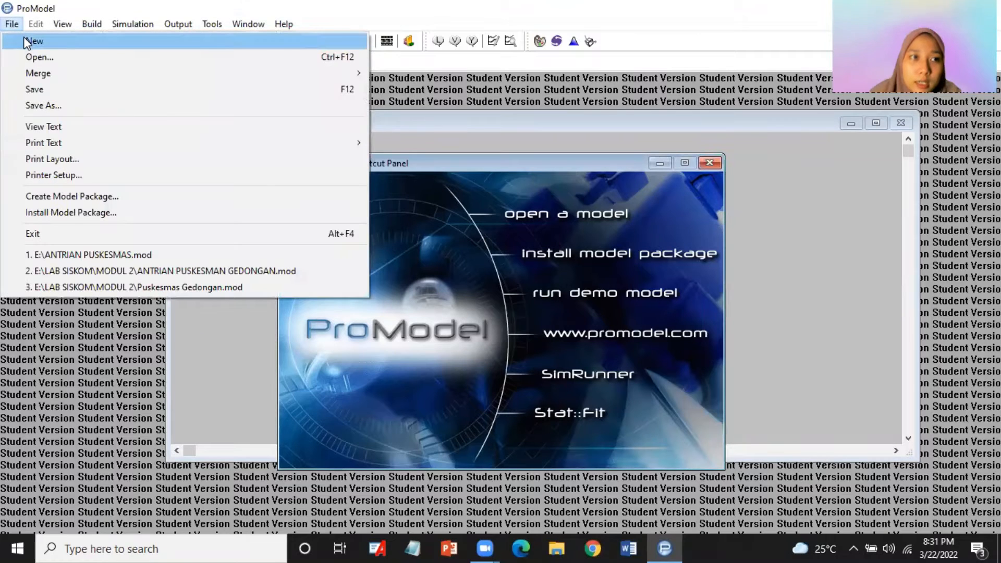
pyautogui.click(26, 40)
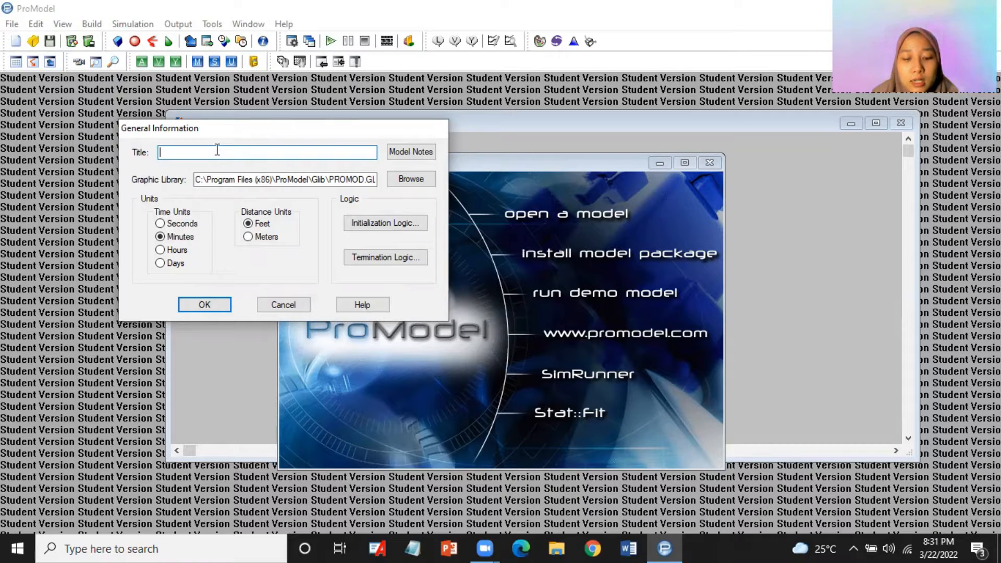
pyautogui.write('Antrian')
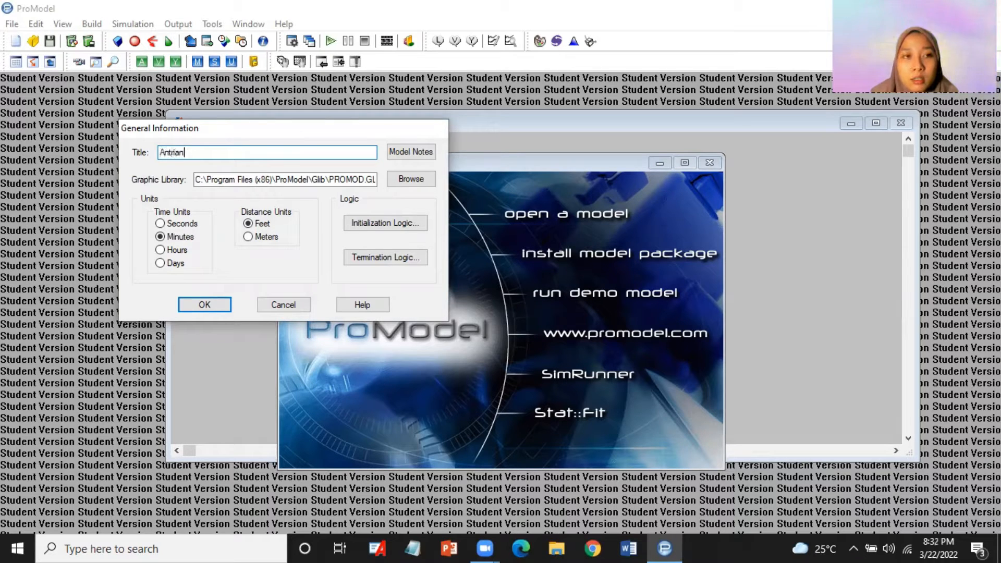
pyautogui.write(' Puskes')
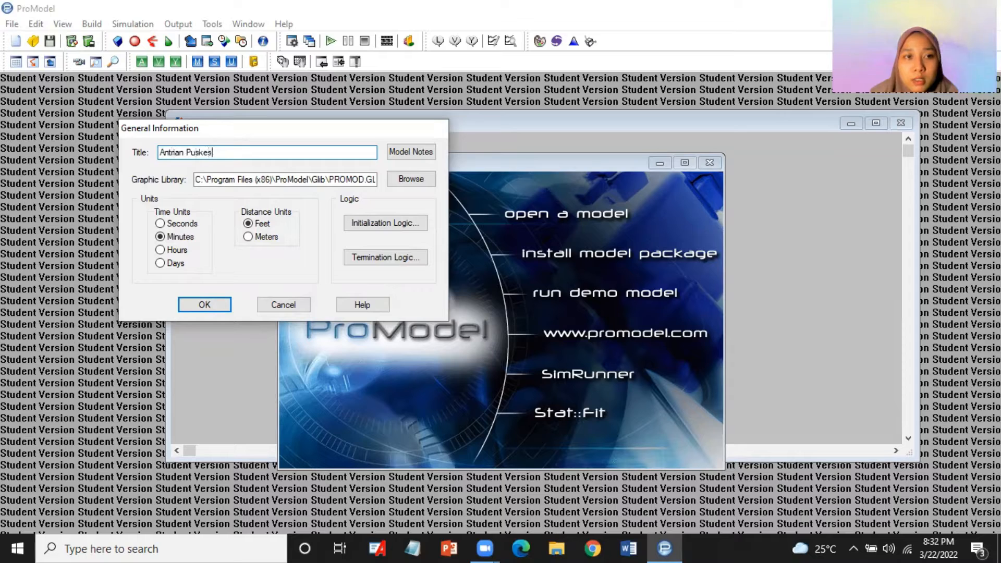
pyautogui.write('mas')
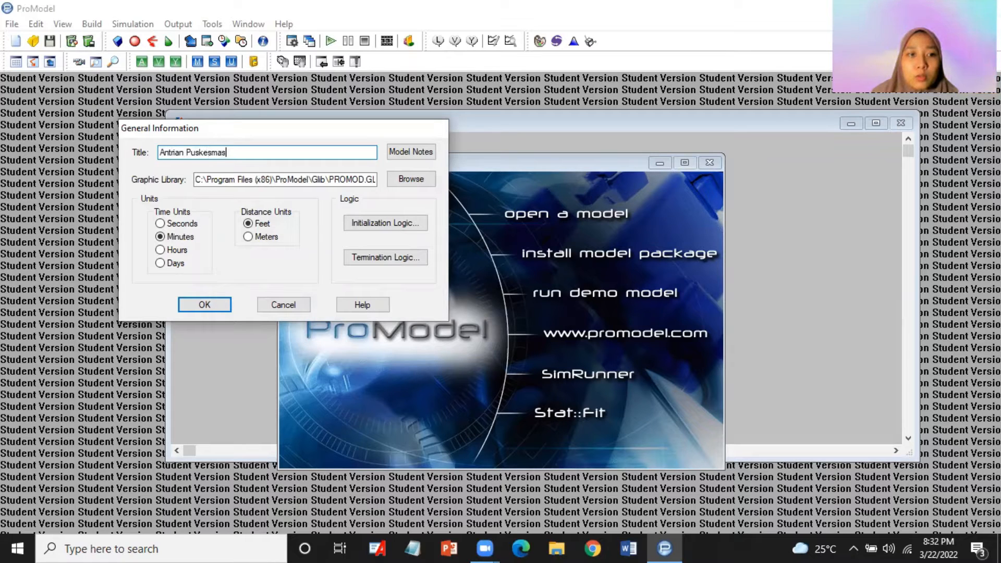
pyautogui.click(248, 237)
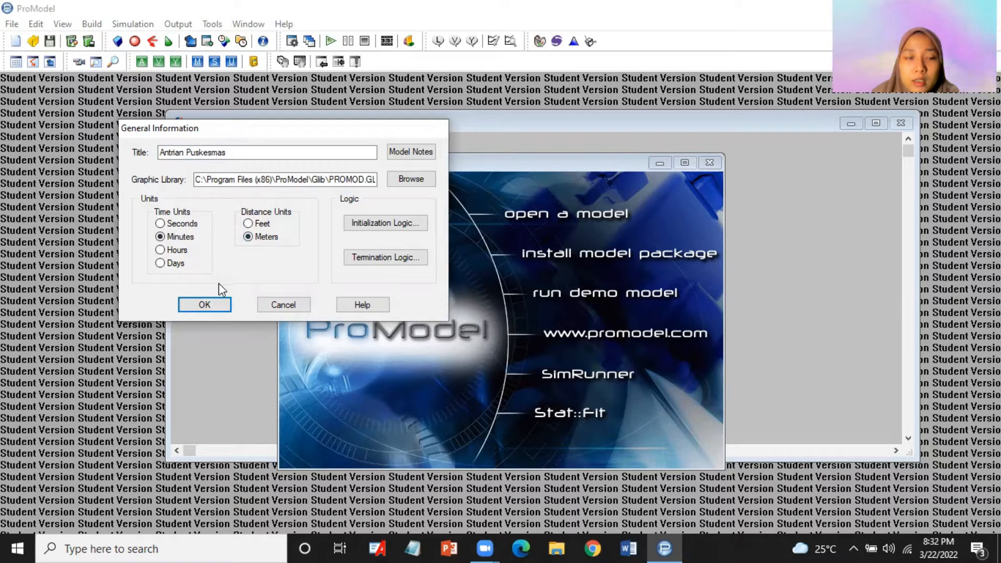
pyautogui.click(220, 305)
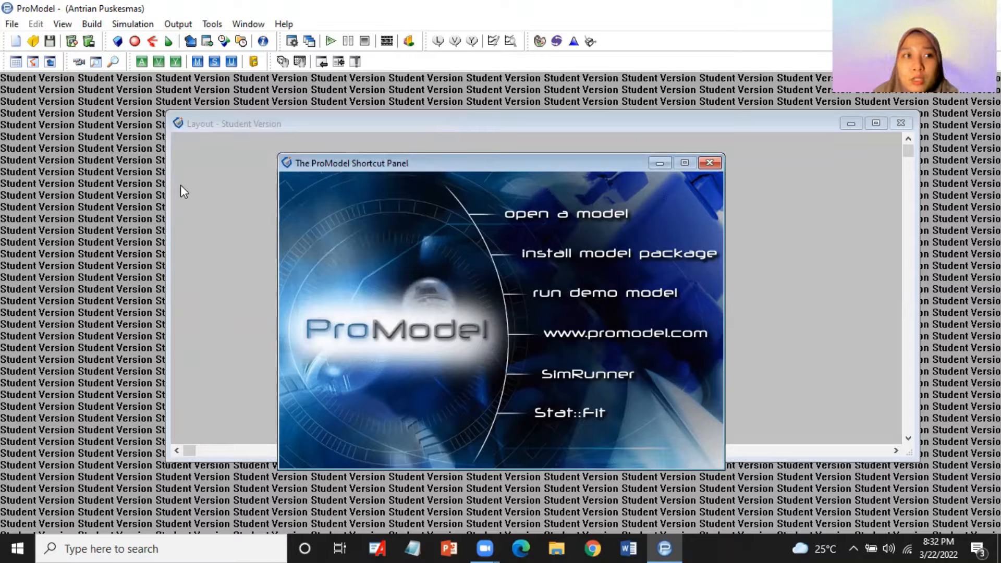
# - Open the location editor and place the standing woman worker graphic as a new location in the layout's upper left, enlarging it
pyautogui.click(92, 24)
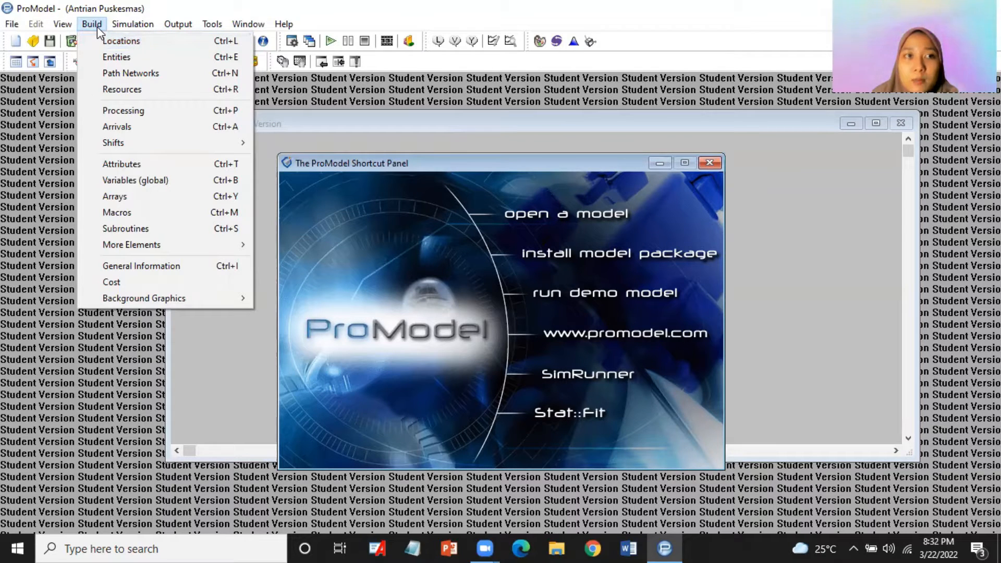
pyautogui.click(119, 42)
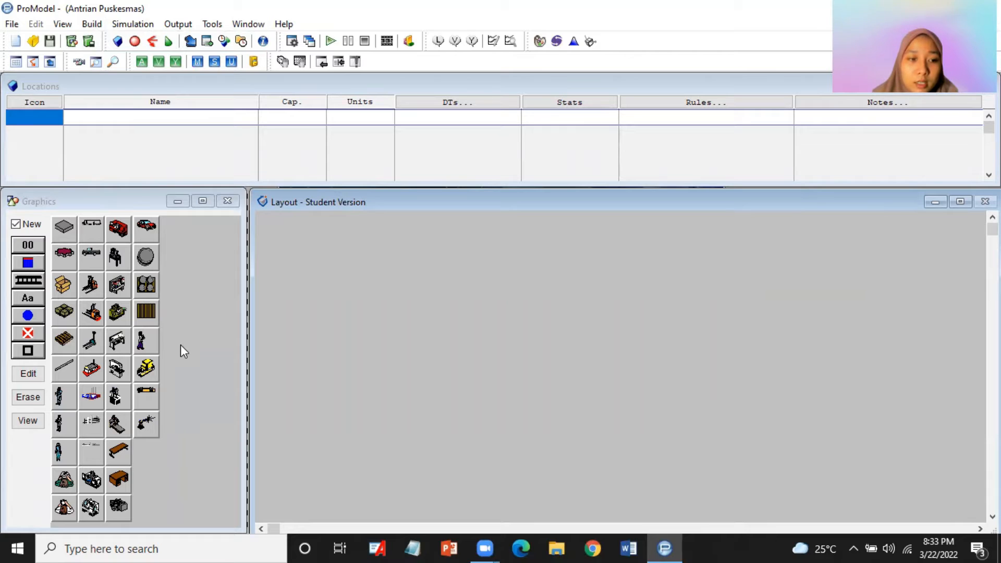
pyautogui.click(61, 454)
pyautogui.click(330, 255)
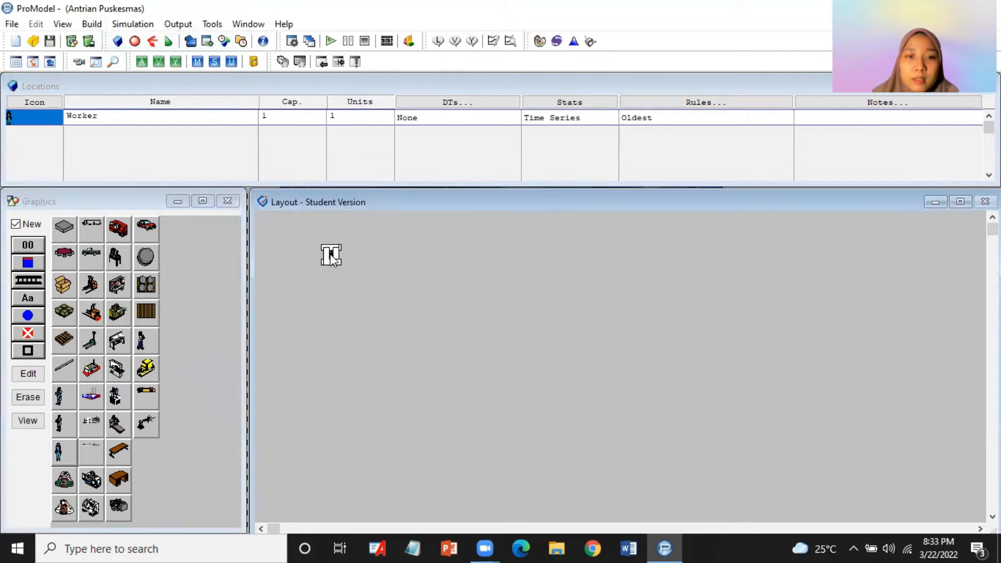
pyautogui.moveTo(336, 261); pyautogui.dragTo(405, 324)
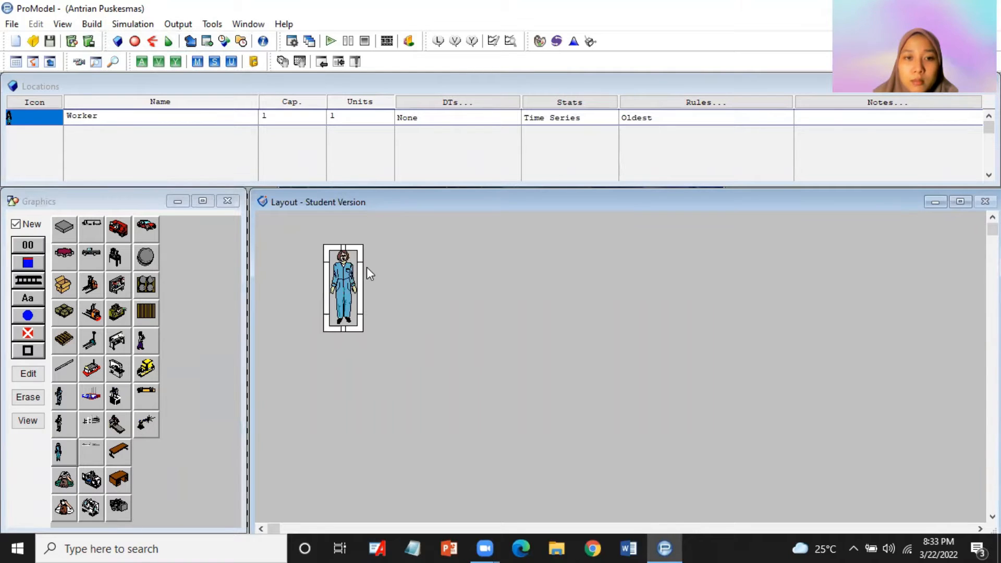
pyautogui.moveTo(363, 244); pyautogui.dragTo(339, 275)
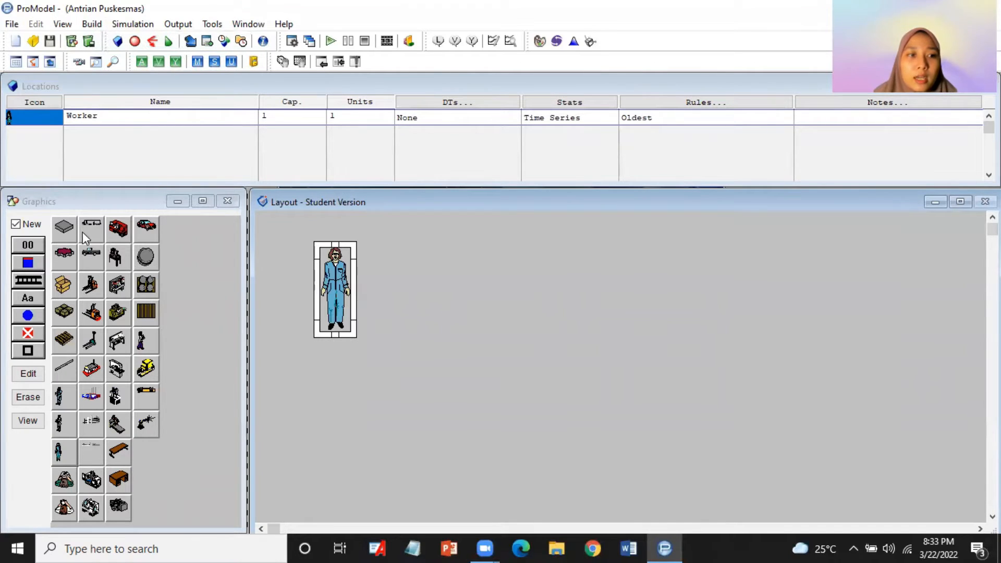
# - Add a name label beneath the worker graphic and rename its location Kedatangan_Pasien
pyautogui.click(16, 225)
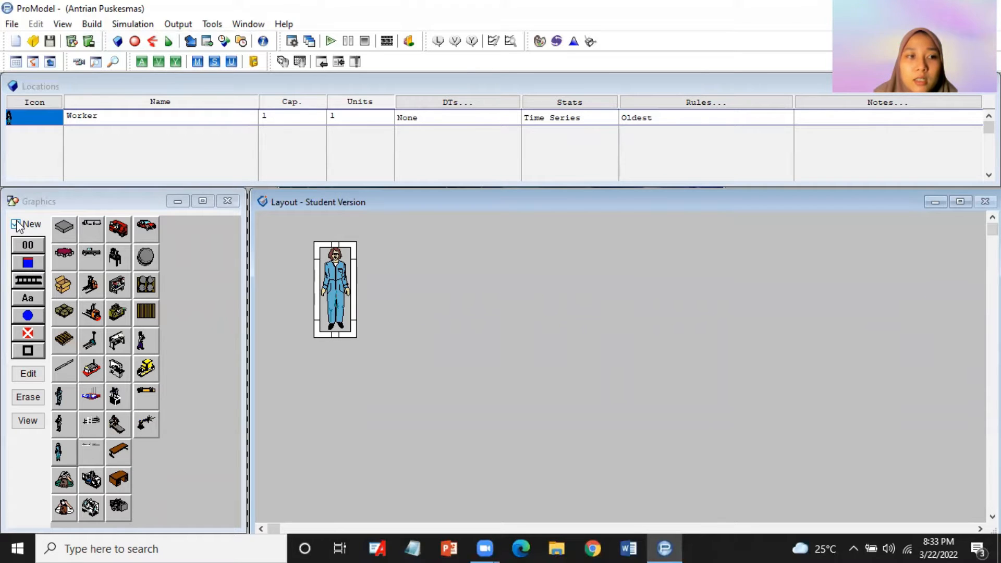
pyautogui.click(42, 299)
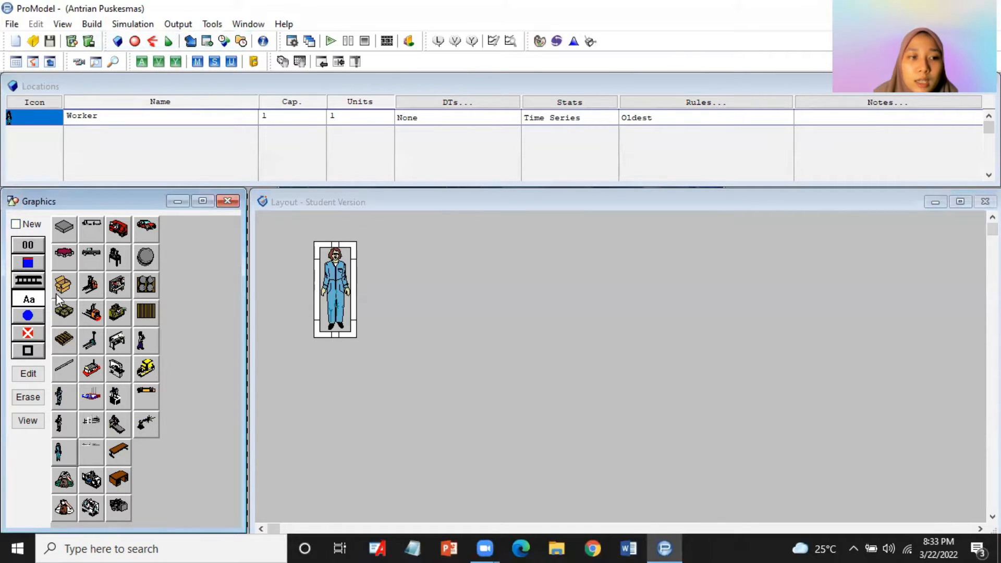
pyautogui.click(333, 339)
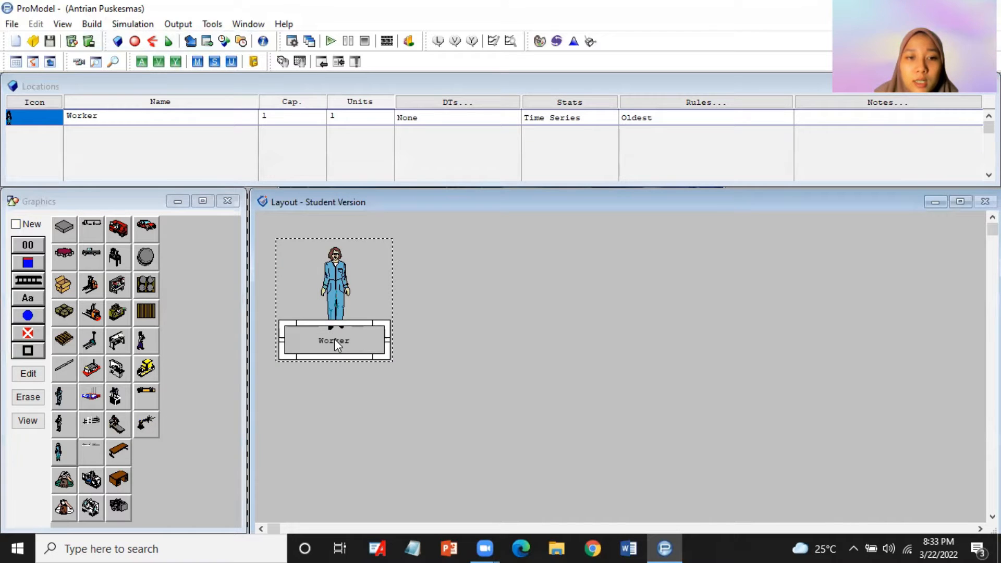
pyautogui.click(140, 118)
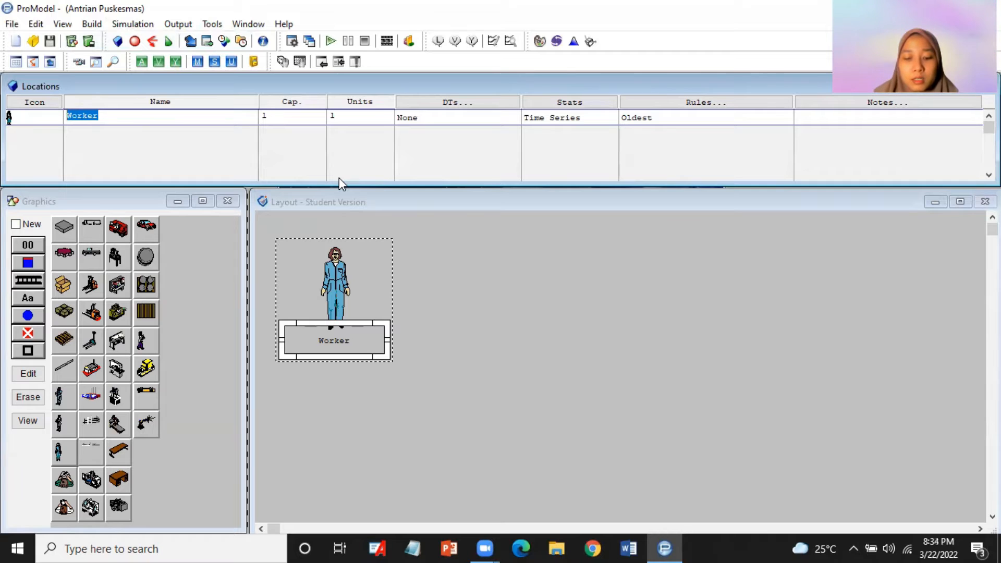
pyautogui.write('Ked')
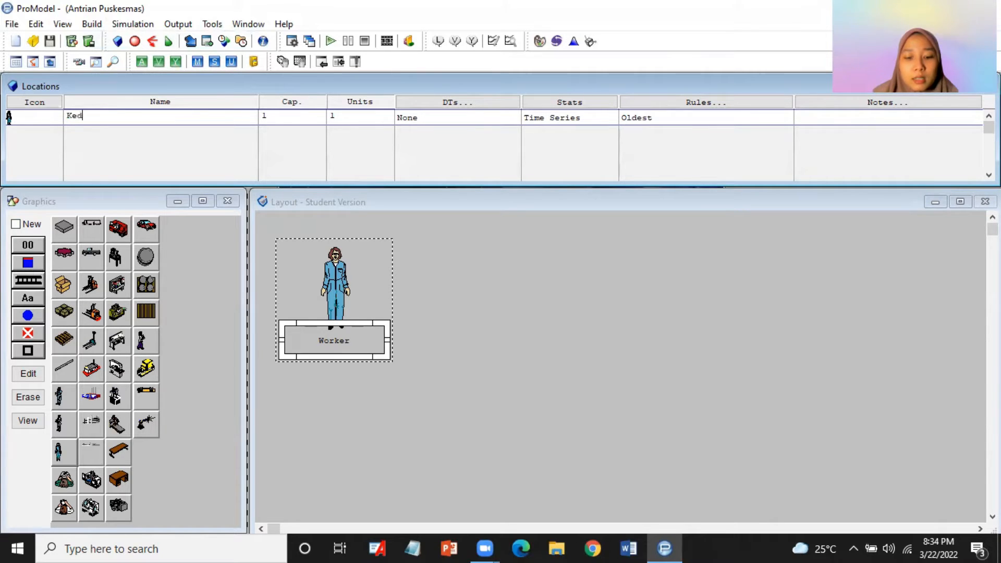
pyautogui.write('atangan_')
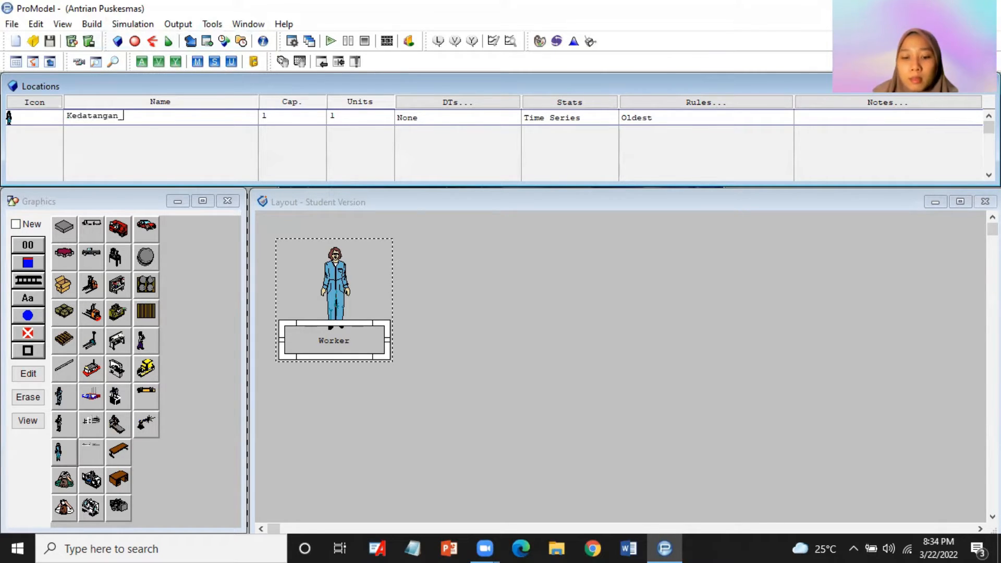
pyautogui.write('Pasien')
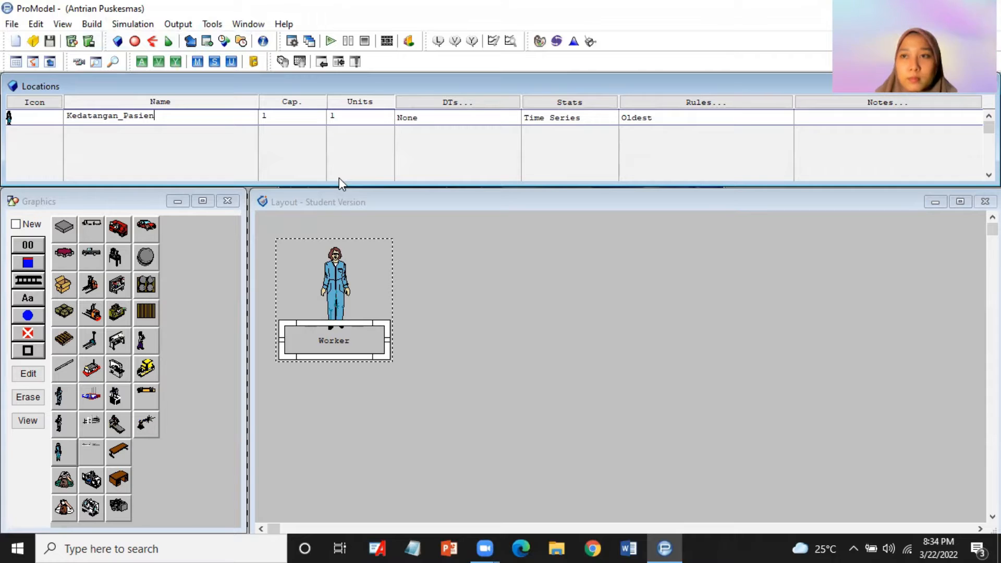
pyautogui.press('Return')
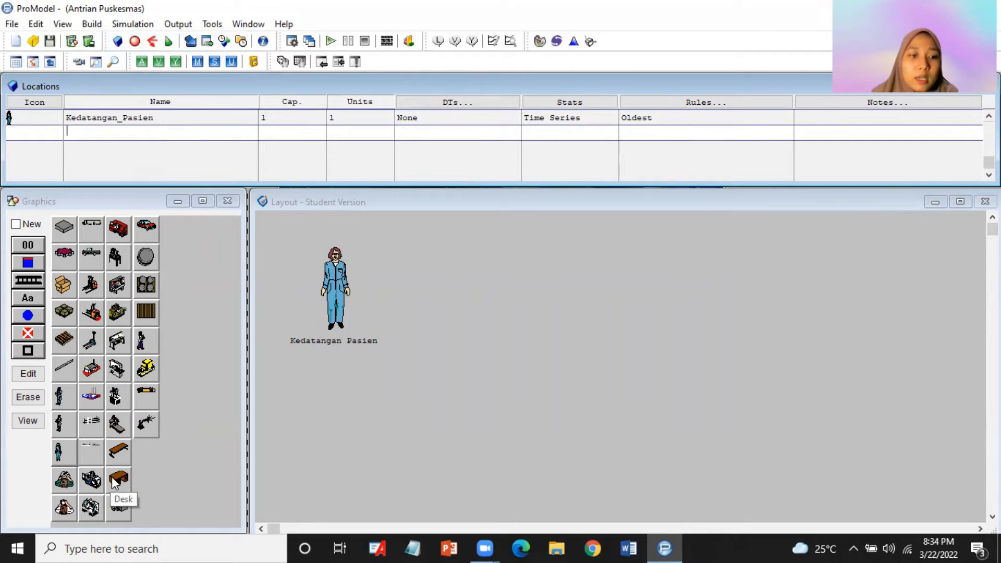
# - Place the Desk graphic as a new location beside the patient arrival location, enlarging it to a similar height
pyautogui.click(16, 225)
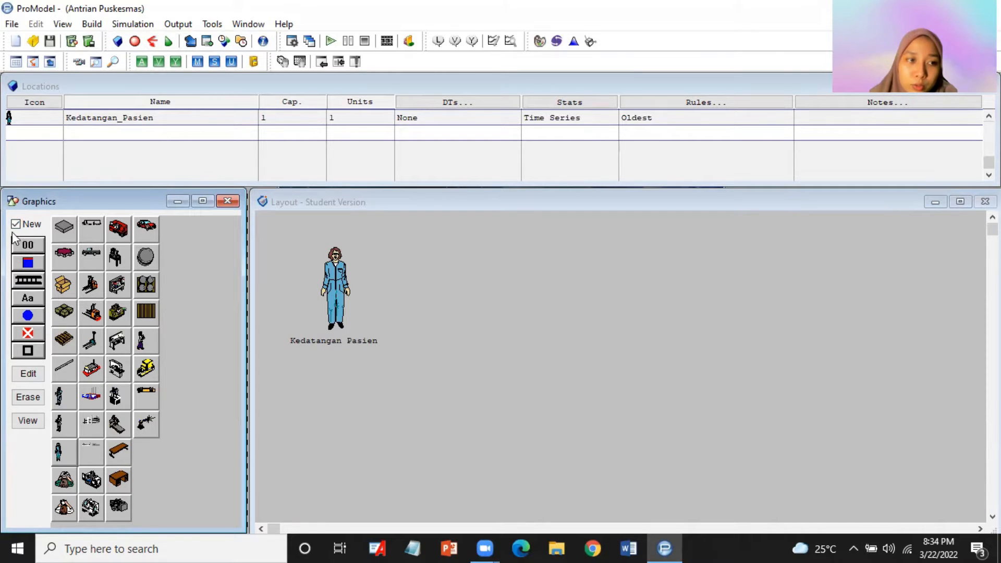
pyautogui.click(117, 481)
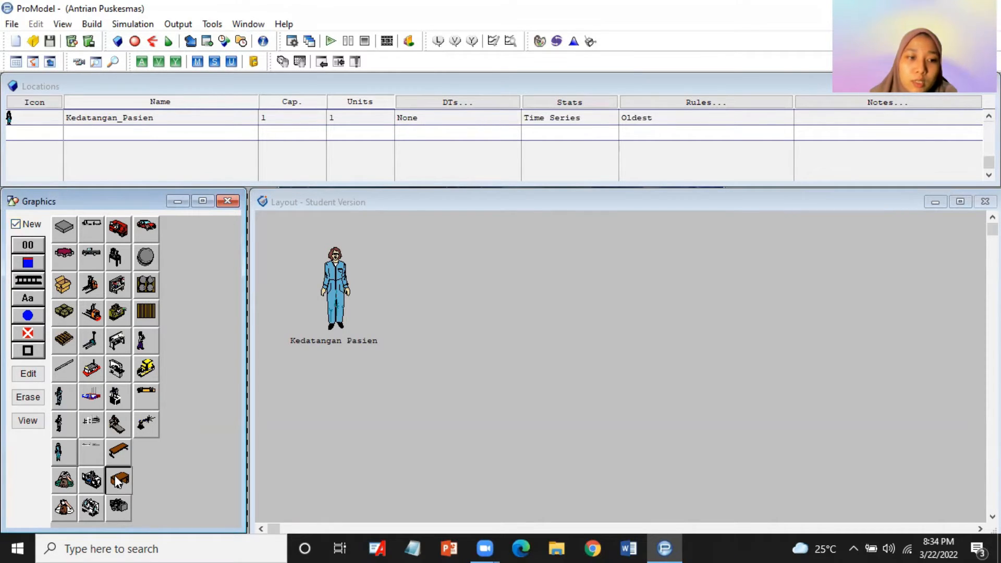
pyautogui.click(488, 274)
pyautogui.moveTo(499, 285); pyautogui.dragTo(568, 345)
pyautogui.moveTo(527, 314)
pyautogui.mouseDown()
pyautogui.moveTo(517, 302)
pyautogui.moveTo(549, 322)
pyautogui.moveTo(521, 300)
pyautogui.mouseUp()
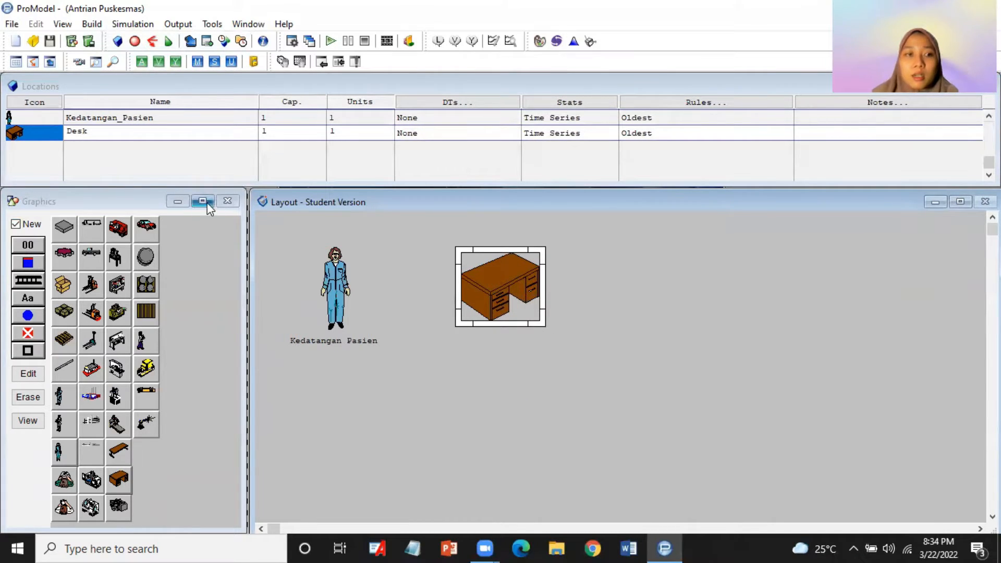
# - Add a name label beneath the desk graphic and rename its location Administrasi_Loket
pyautogui.click(16, 224)
pyautogui.click(28, 298)
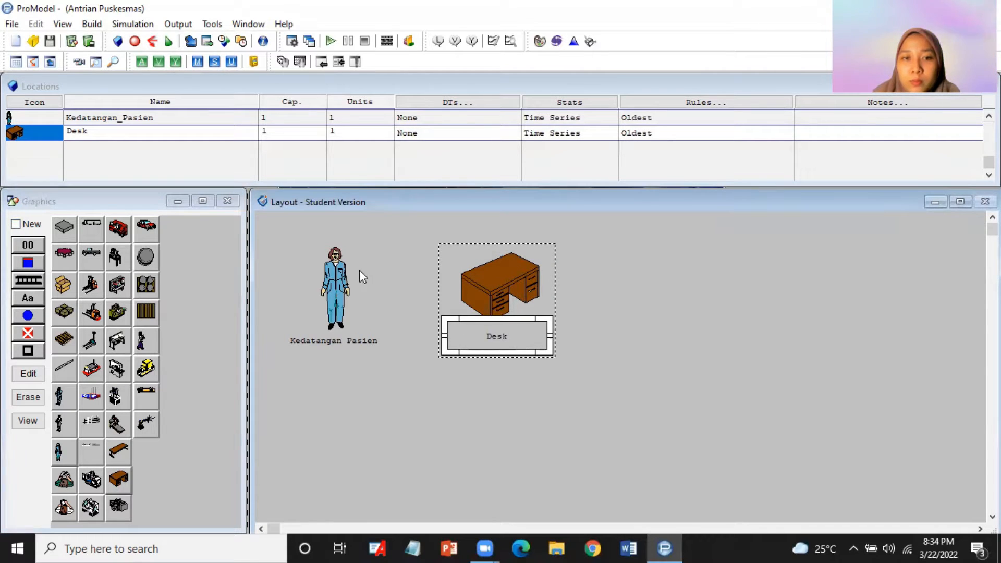
pyautogui.click(123, 133)
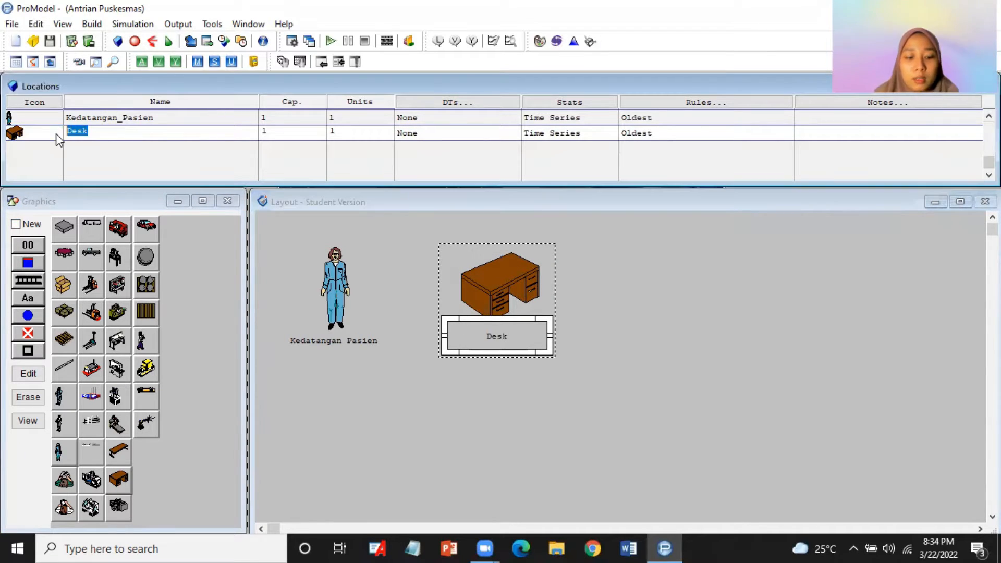
pyautogui.write('Adam')
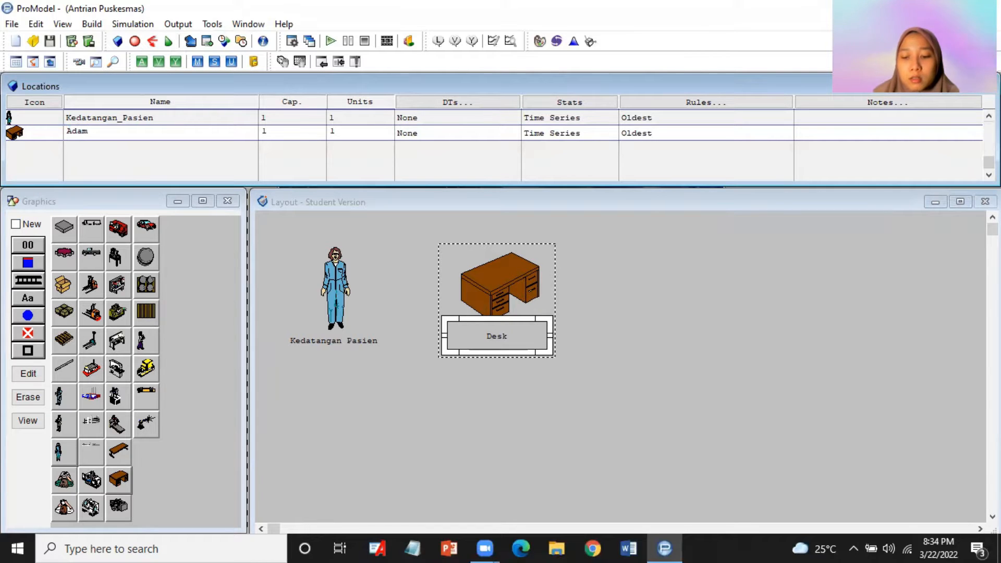
pyautogui.press('BackSpace')
pyautogui.write(',imis')
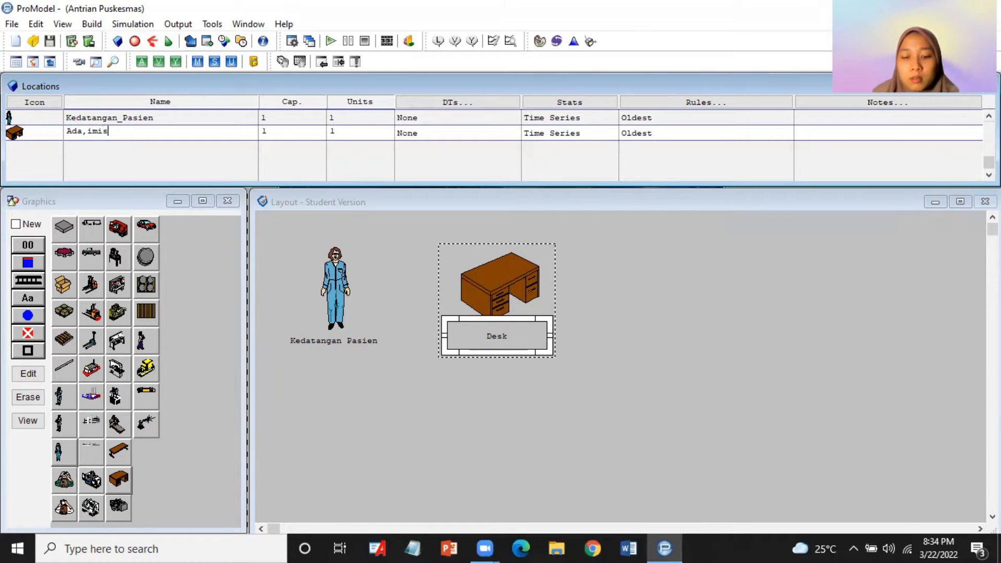
pyautogui.write('tra')
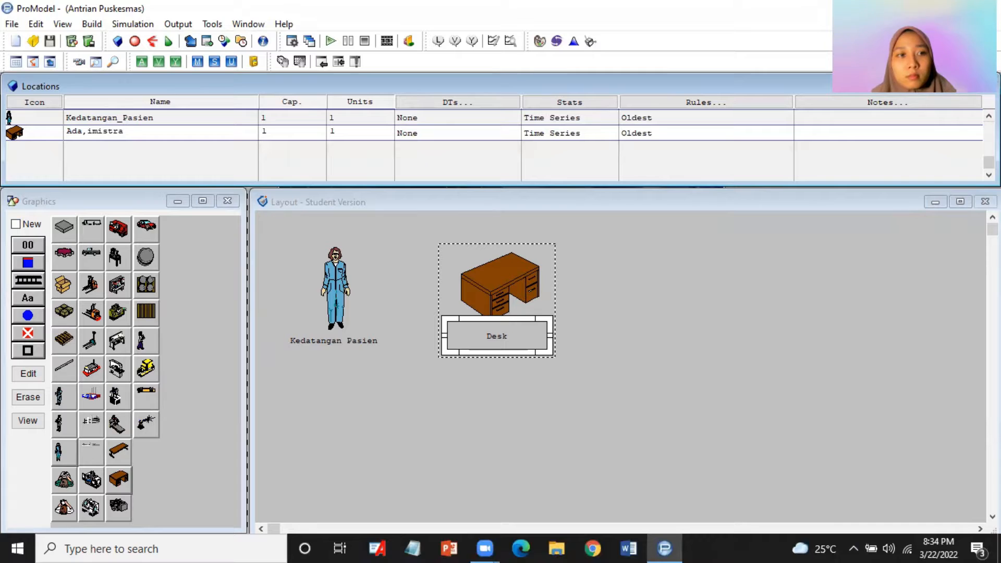
pyautogui.press('BackSpace')
pyautogui.press('BackSpace')
pyautogui.press('BackSpace')
pyautogui.press('BackSpace')
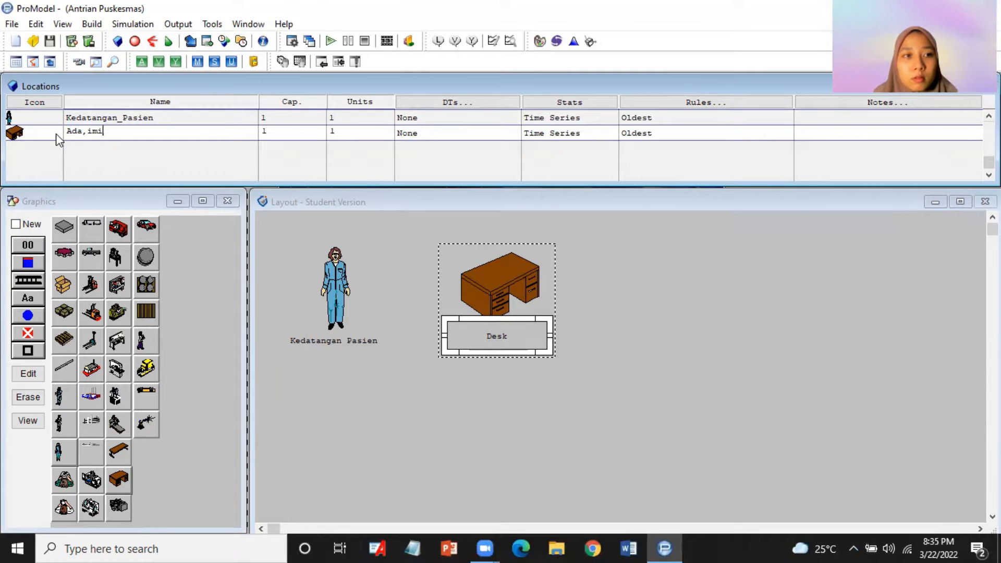
pyautogui.press('BackSpace')
pyautogui.press('BackSpace')
pyautogui.press('BackSpace')
pyautogui.press('BackSpace')
pyautogui.press('BackSpace')
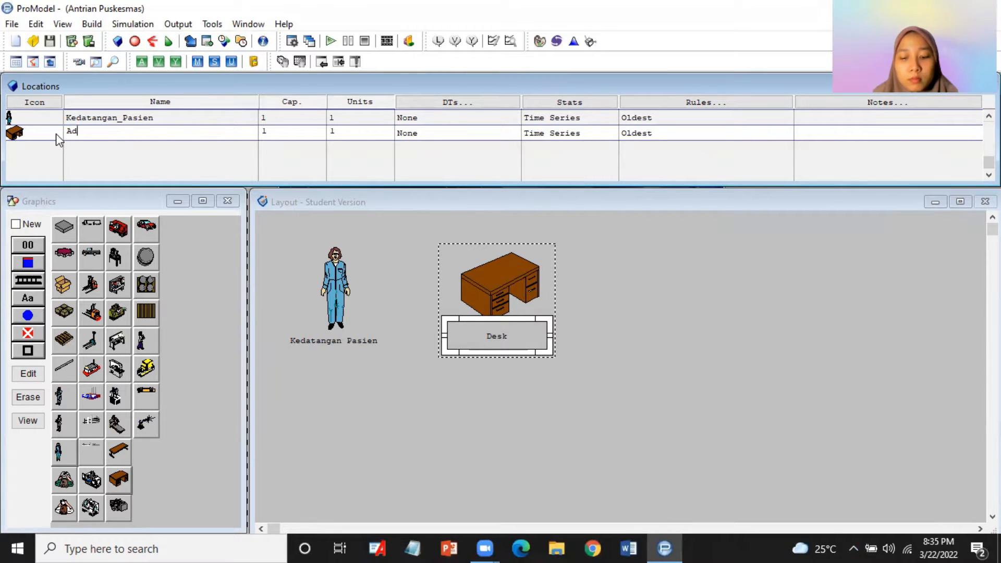
pyautogui.write('ministr')
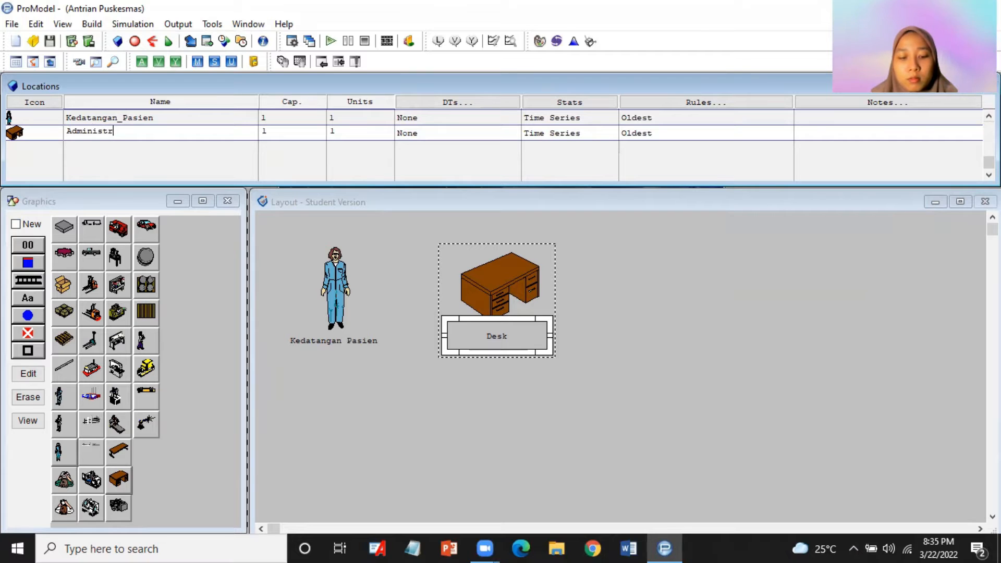
pyautogui.write('asi')
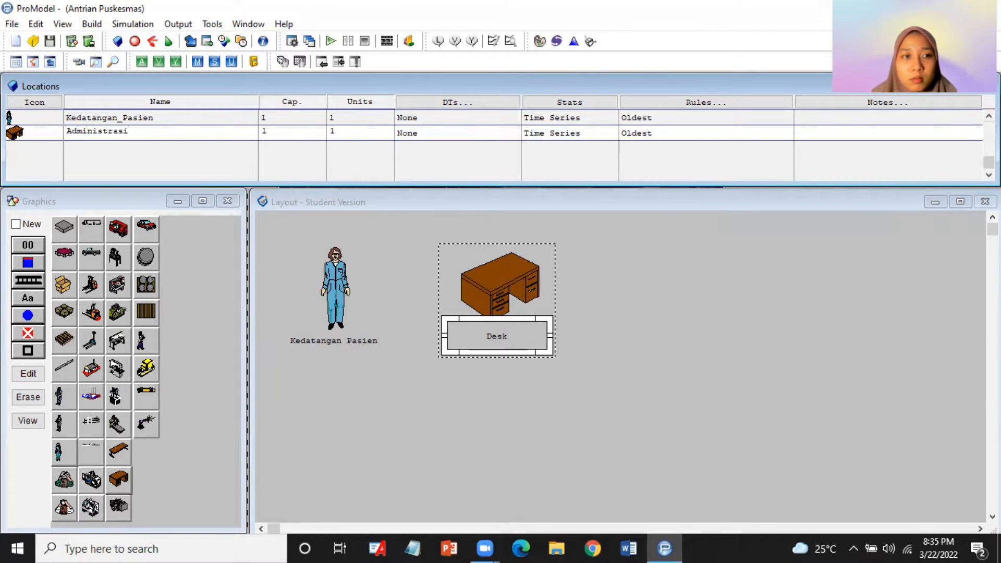
pyautogui.write('_Loket')
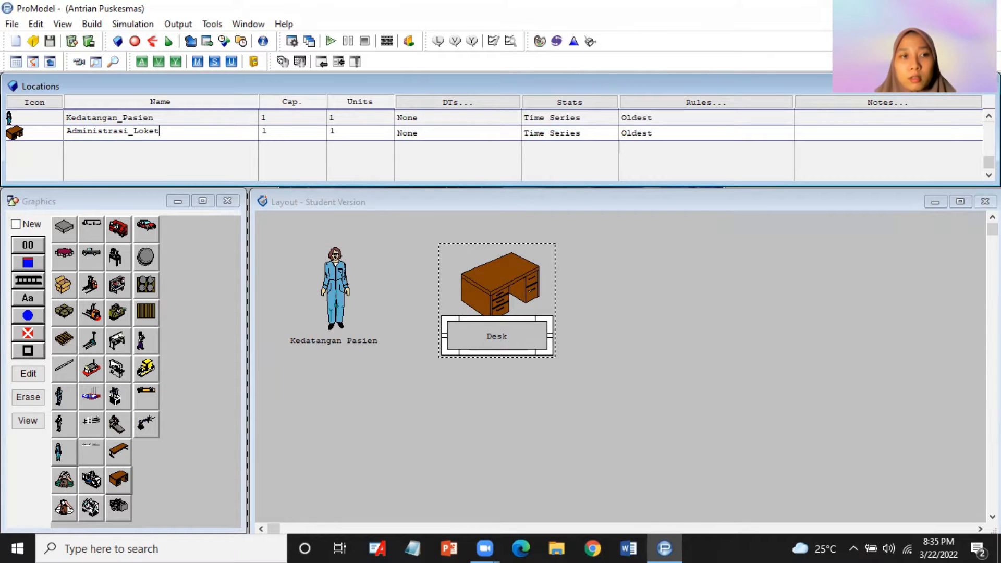
pyautogui.press('Return')
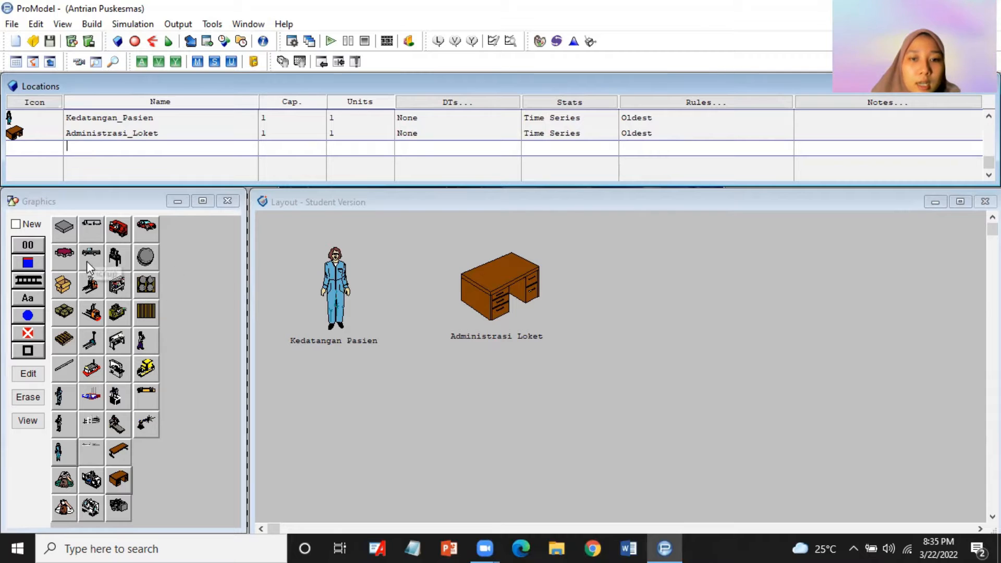
# - Place the walking Inspector graphic with the clipboard as a new location beside the administration desk, enlarging it to a similar height
pyautogui.click(16, 224)
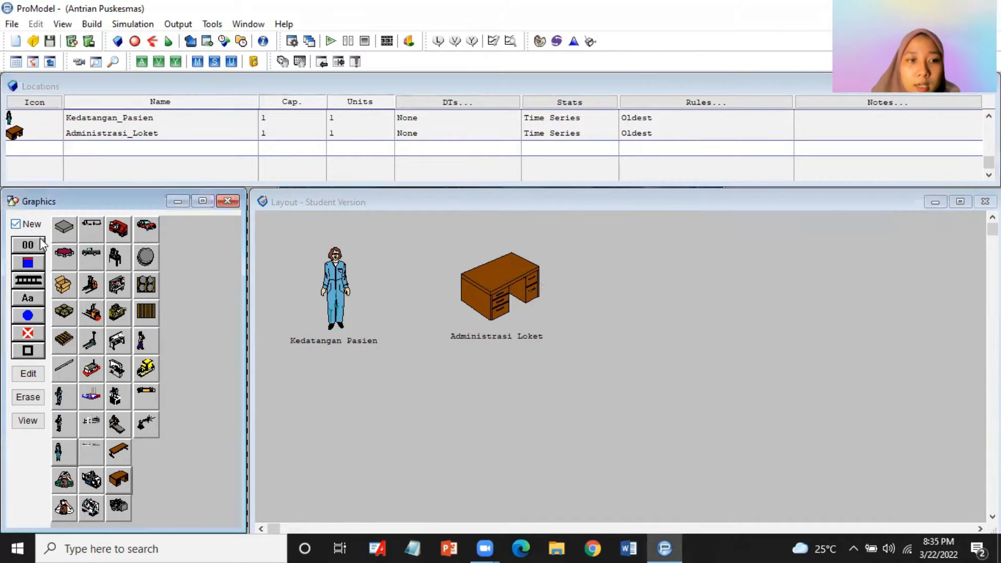
pyautogui.click(142, 344)
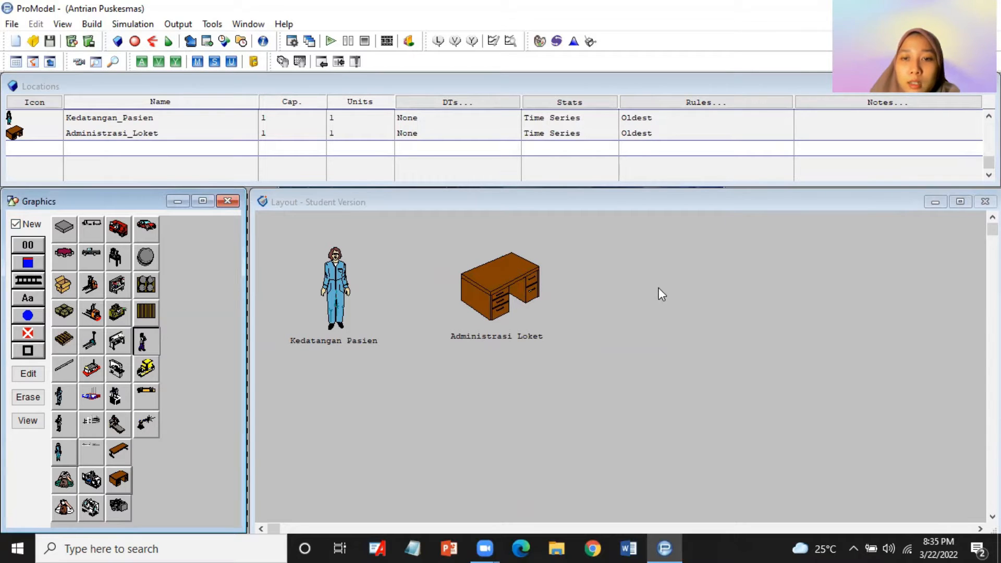
pyautogui.click(633, 277)
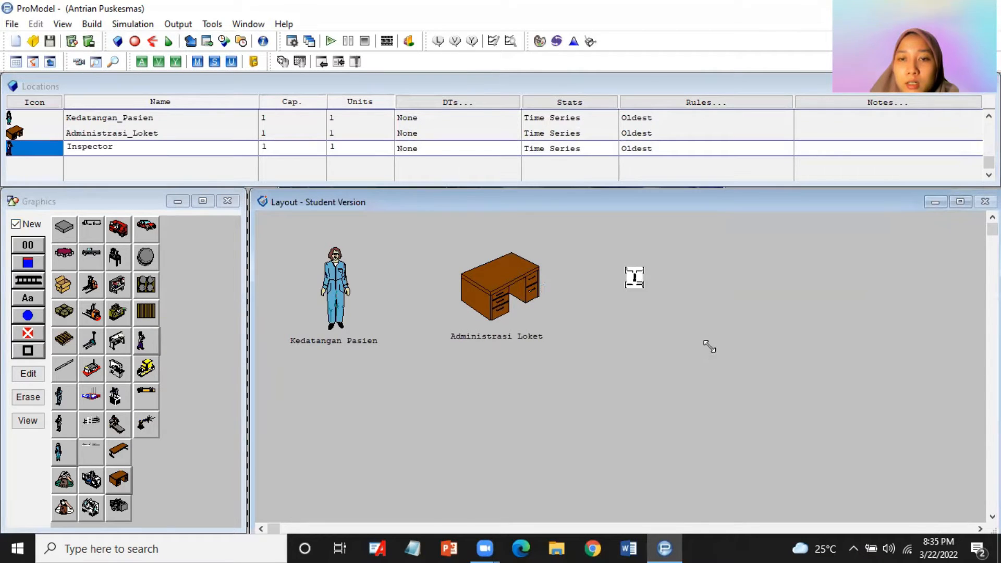
pyautogui.moveTo(659, 326)
pyautogui.mouseDown()
pyautogui.moveTo(648, 297)
pyautogui.moveTo(676, 348)
pyautogui.moveTo(664, 340)
pyautogui.mouseUp()
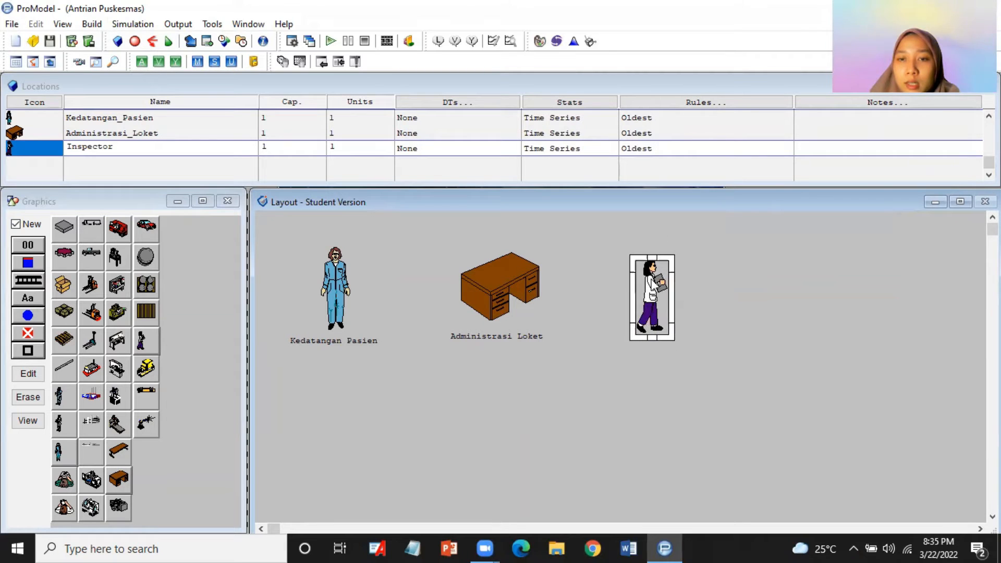
pyautogui.moveTo(671, 257); pyautogui.dragTo(680, 237)
pyautogui.moveTo(661, 295); pyautogui.dragTo(649, 296)
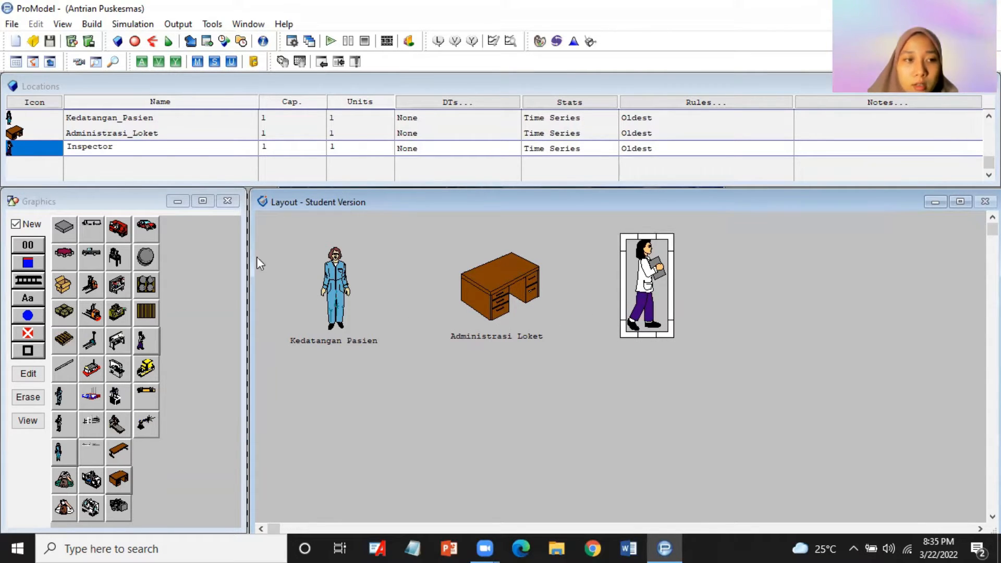
# - Add a name label beneath the walking inspector graphic and rename its location Pemeriksaan_Pasien
pyautogui.click(16, 225)
pyautogui.click(29, 298)
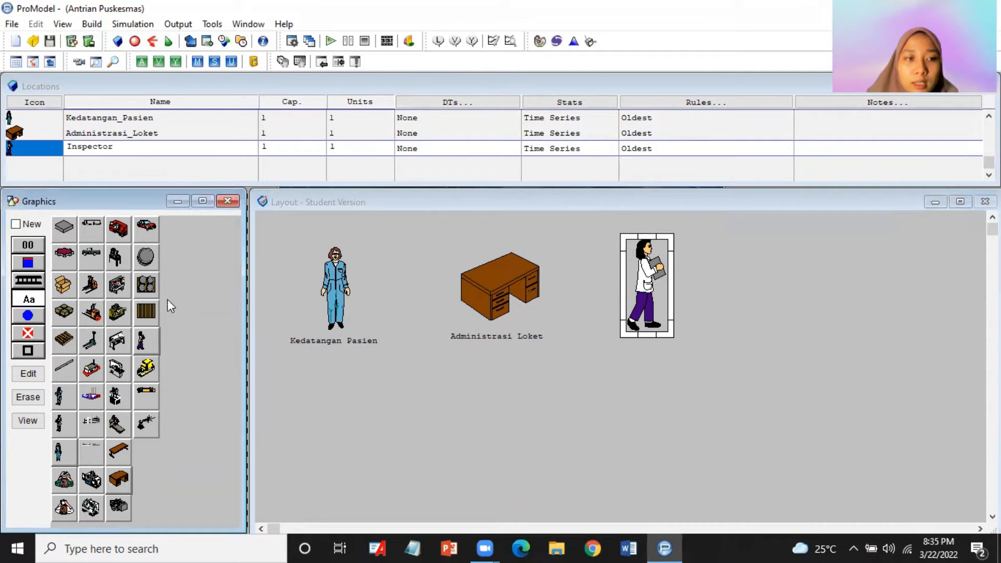
pyautogui.click(645, 346)
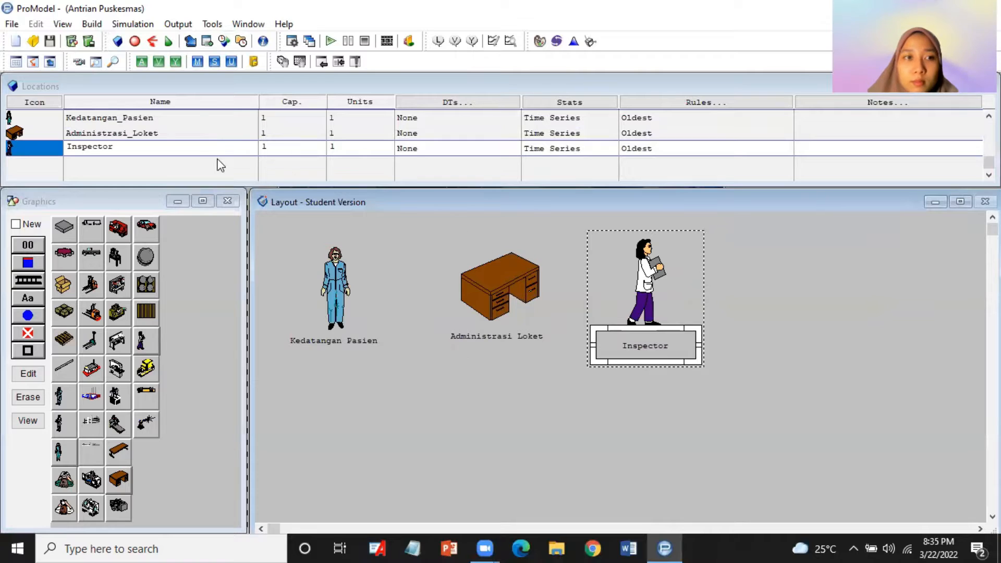
pyautogui.click(142, 146)
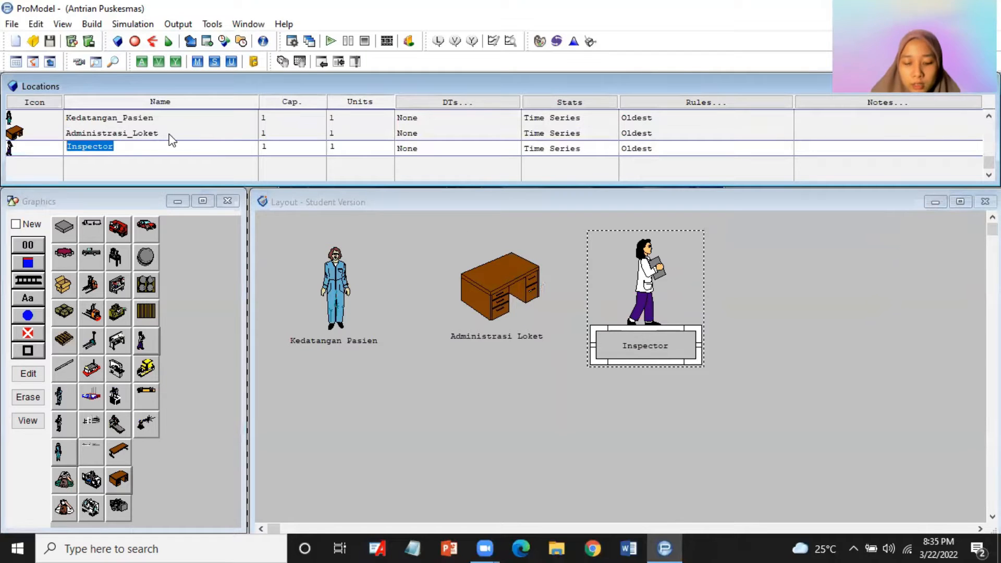
pyautogui.write('Pemeri')
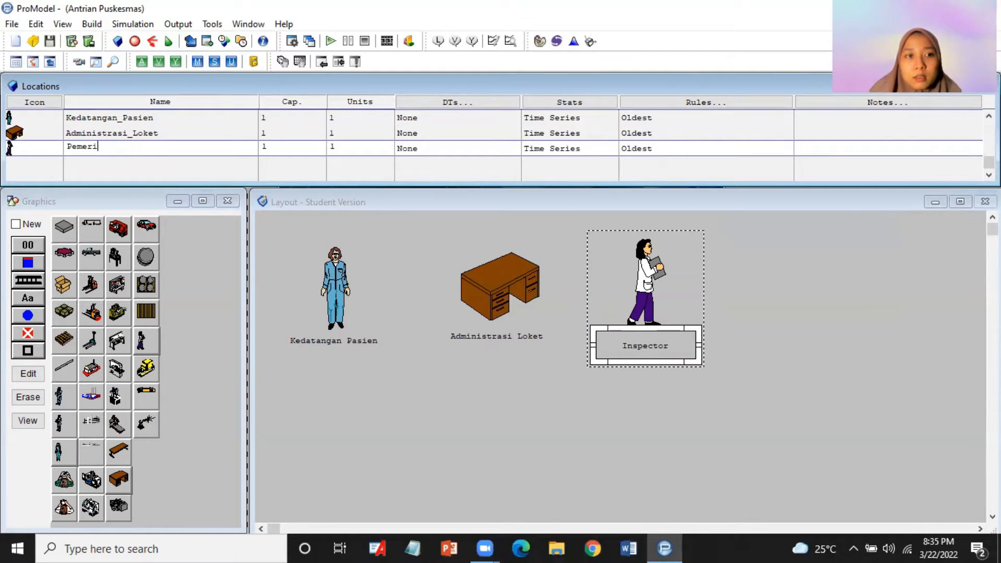
pyautogui.write('ksaan_')
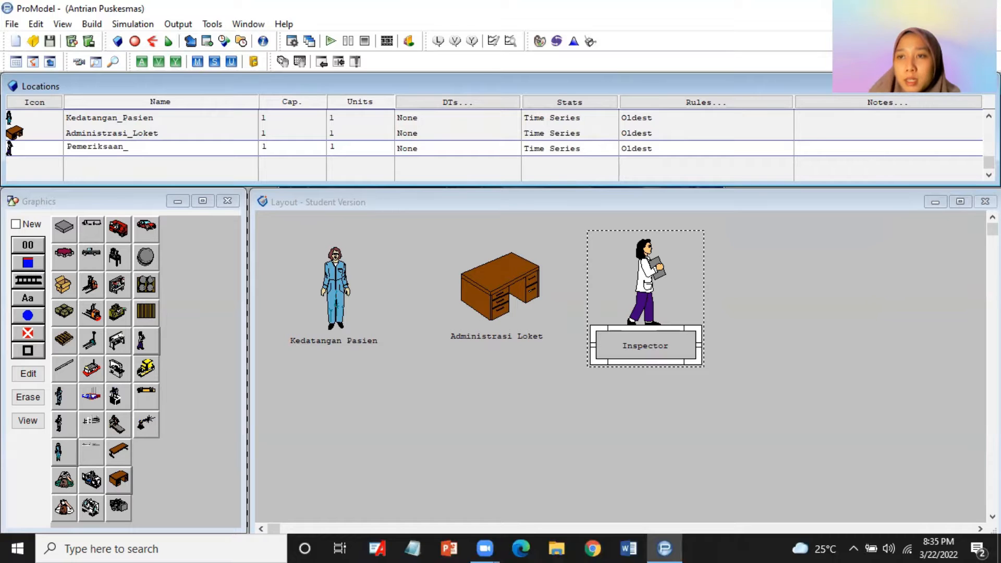
pyautogui.write('Pasien')
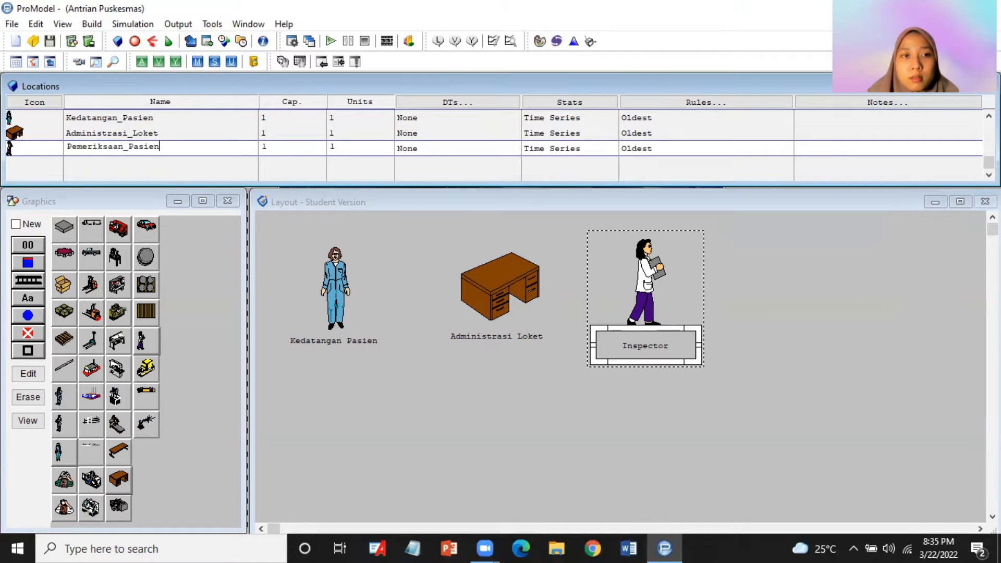
pyautogui.press('Return')
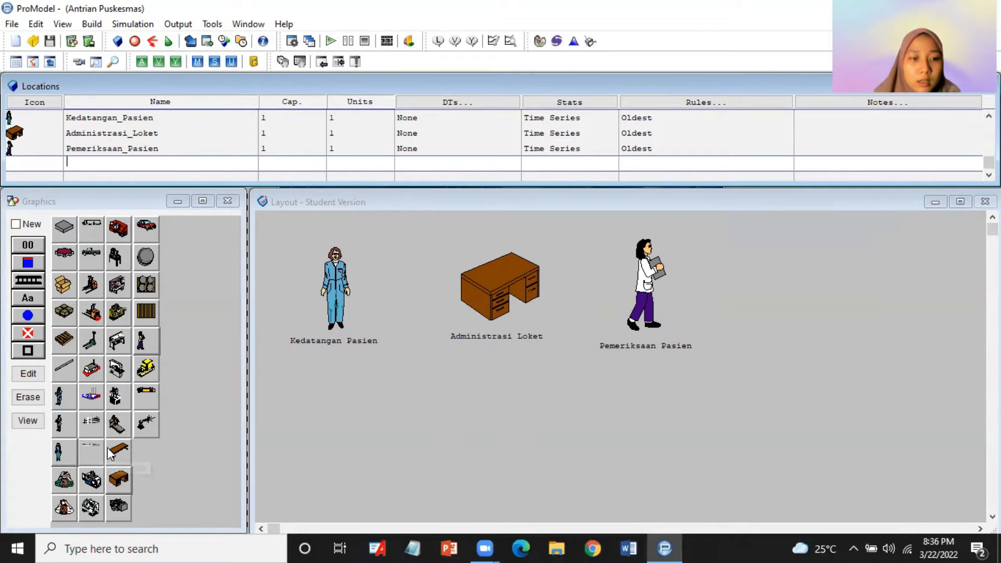
# - Place the Table graphic as a new location below the patient examination location, enlarging it to about the desk's size
pyautogui.click(15, 225)
pyautogui.click(15, 225)
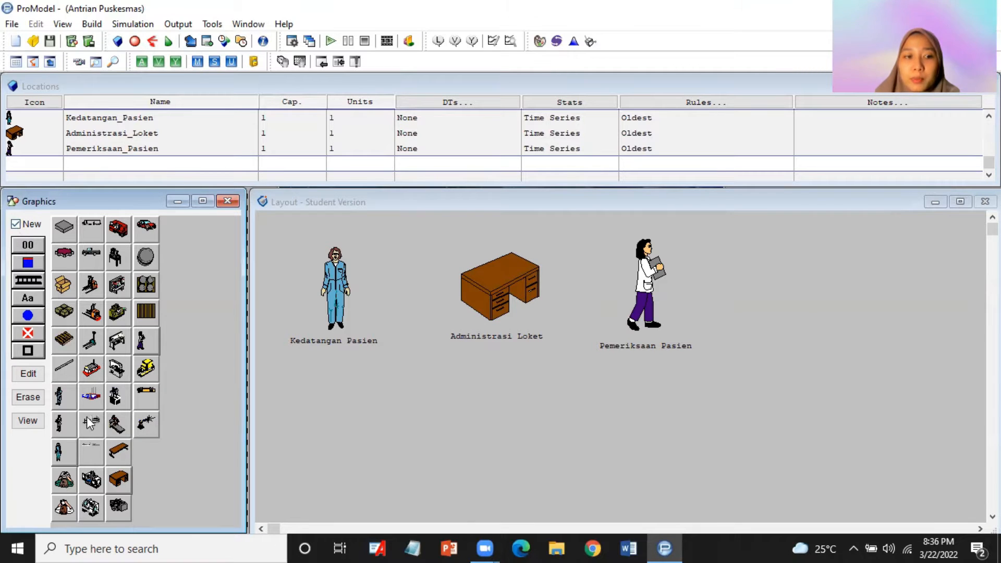
pyautogui.click(119, 452)
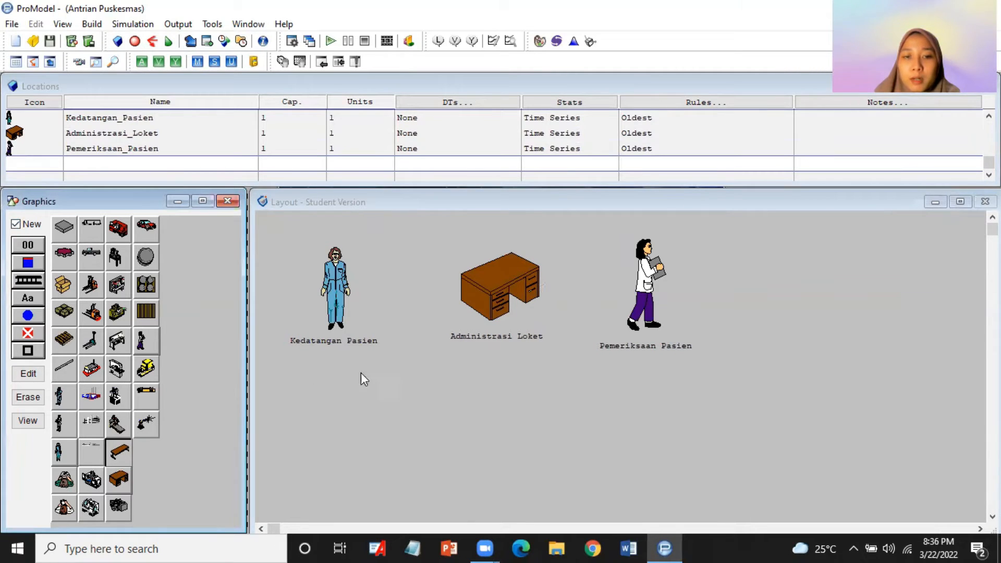
pyautogui.click(637, 410)
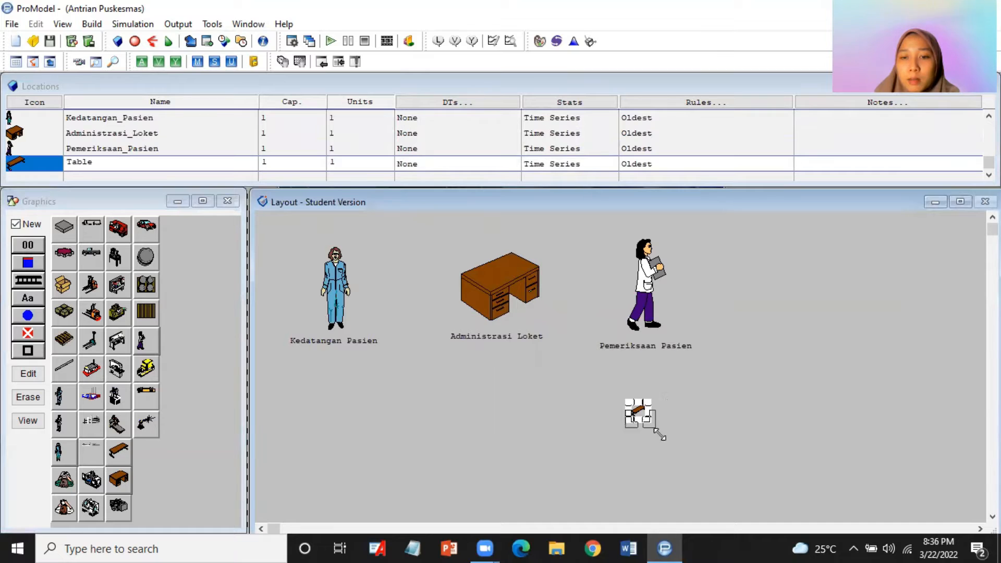
pyautogui.moveTo(649, 421)
pyautogui.mouseDown()
pyautogui.moveTo(704, 466)
pyautogui.moveTo(643, 429)
pyautogui.mouseUp()
pyautogui.moveTo(691, 455); pyautogui.dragTo(695, 460)
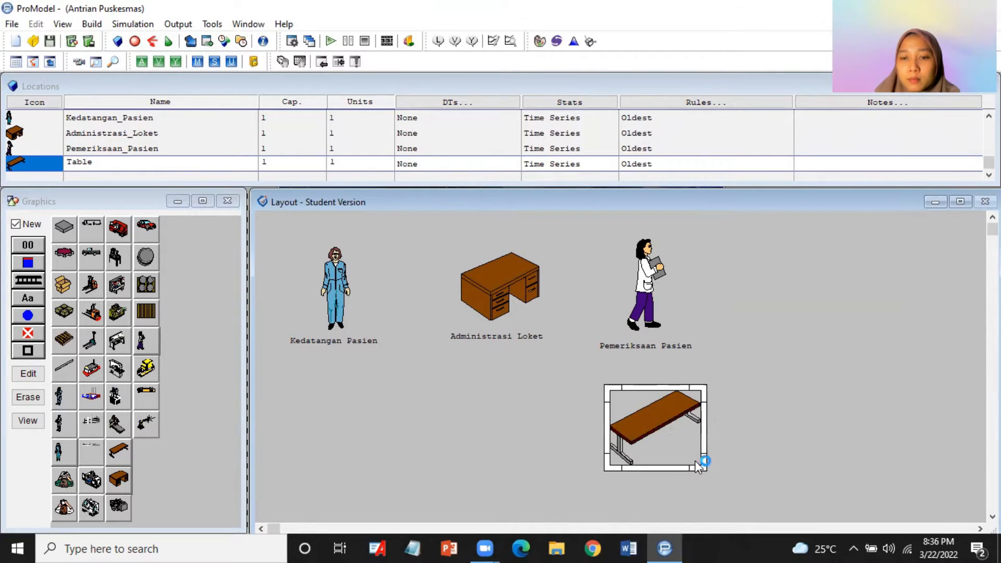
pyautogui.moveTo(652, 429); pyautogui.dragTo(646, 424)
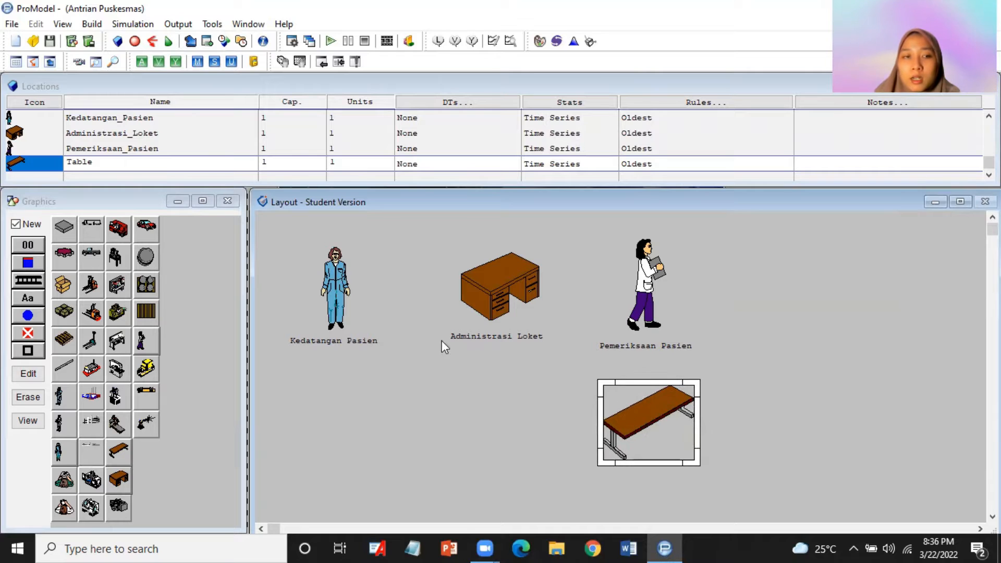
# - Add a name label beneath the table graphic and rename its location Pembayaran_di_kasir
pyautogui.click(19, 228)
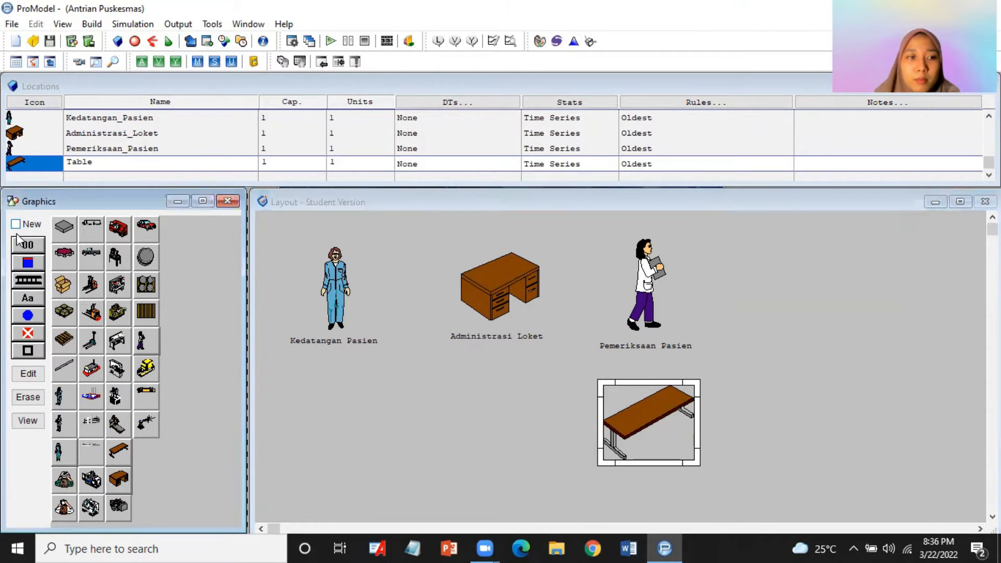
pyautogui.click(32, 298)
pyautogui.click(651, 472)
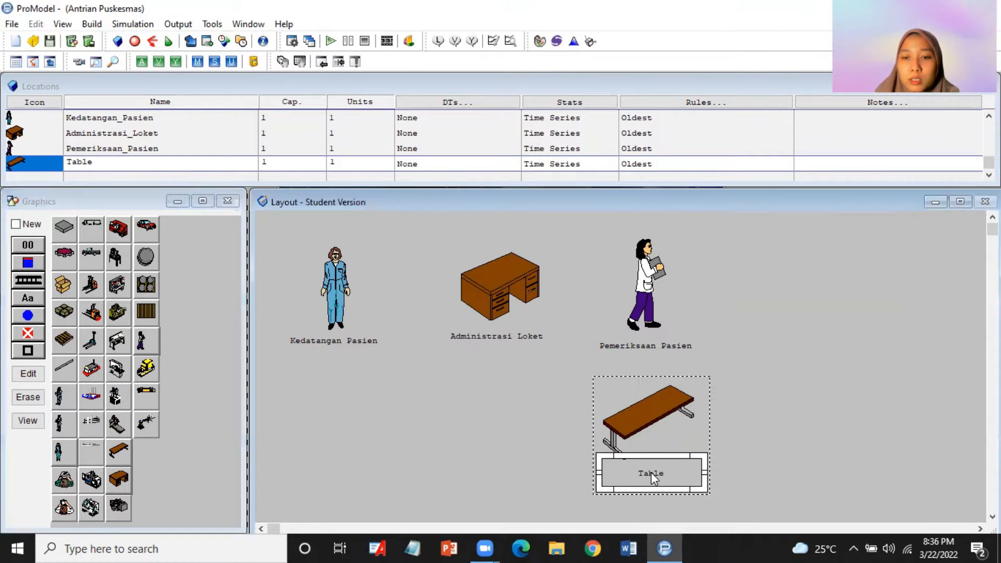
pyautogui.click(115, 162)
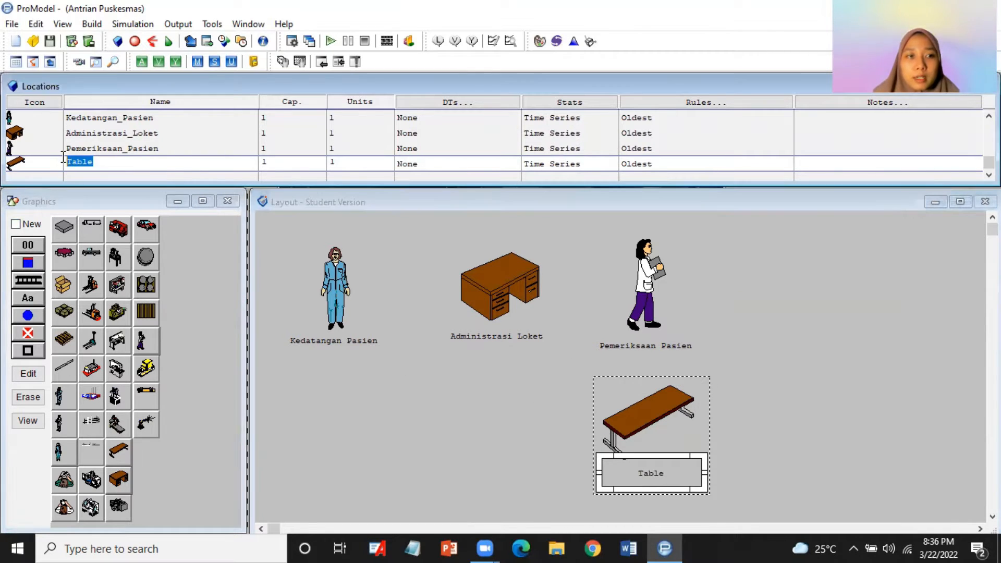
pyautogui.write('Pembay')
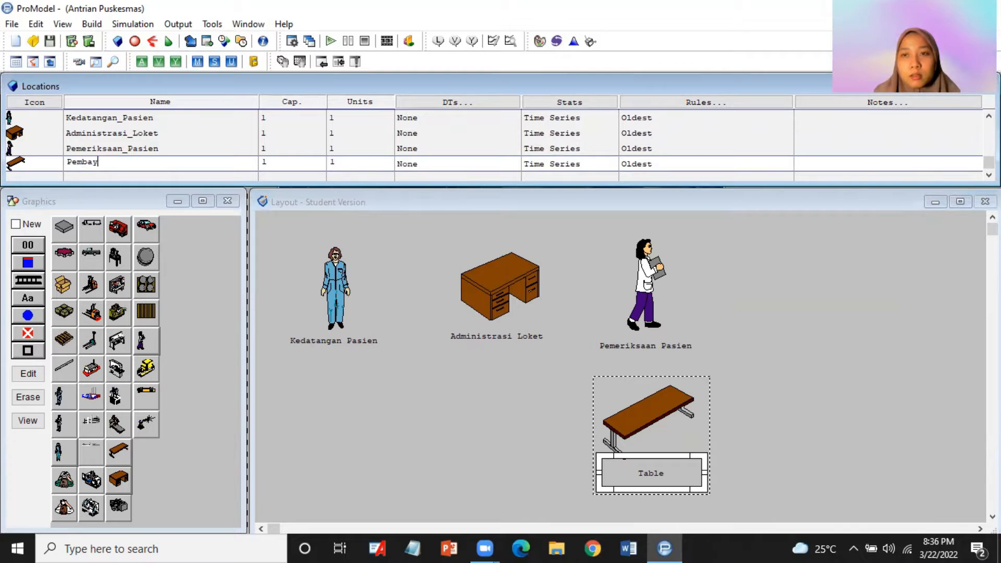
pyautogui.write('aran_di')
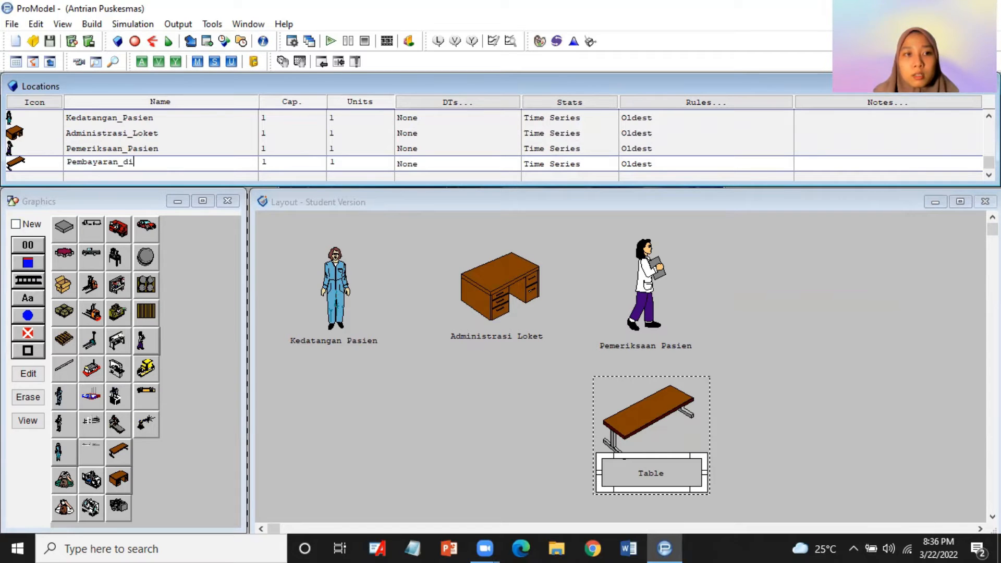
pyautogui.write('_kasir')
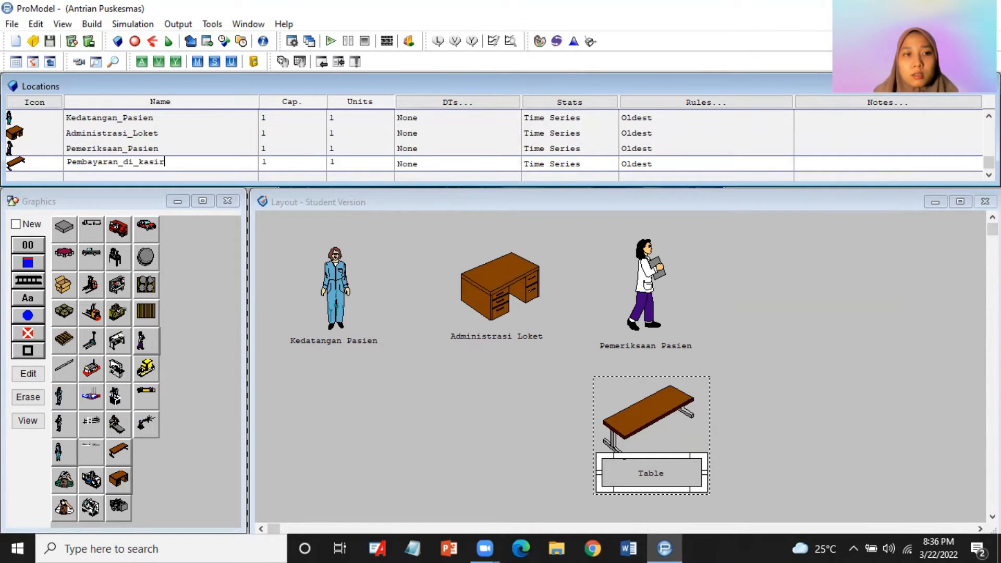
pyautogui.press('Return')
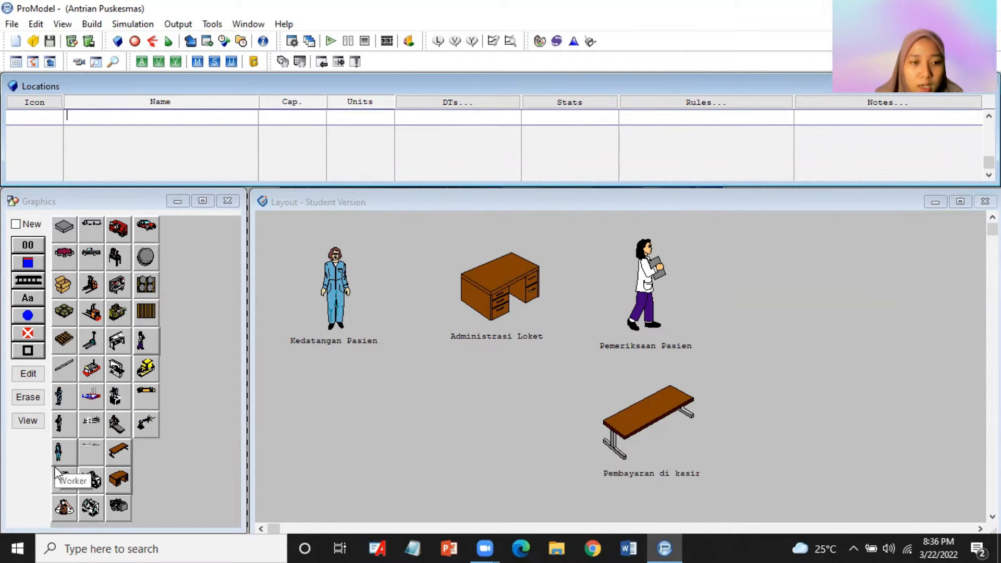
# - Place the Inspector graphic seen from above as a new location beside the cashier table, below the administration desk, and enlarge it
pyautogui.click(64, 500)
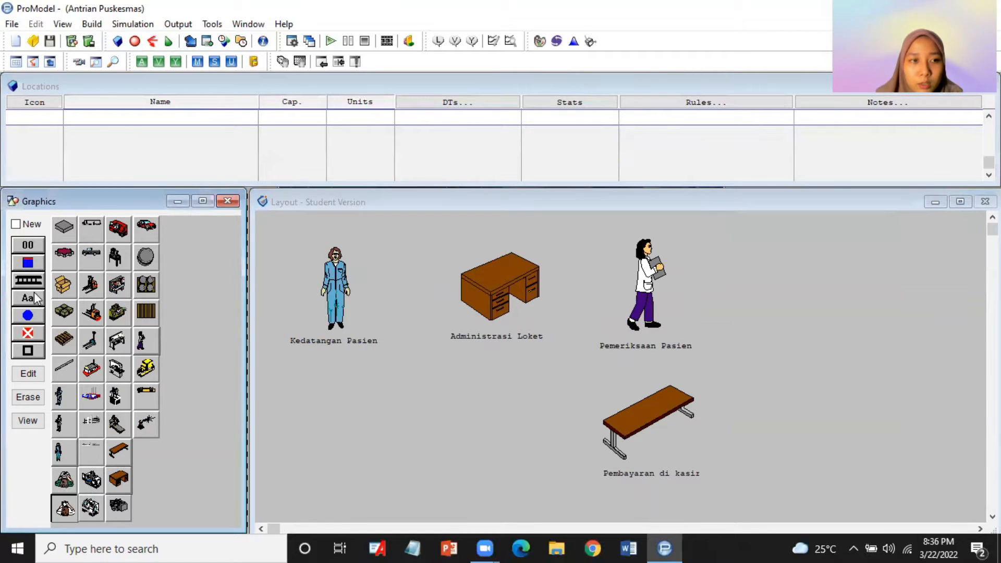
pyautogui.click(16, 224)
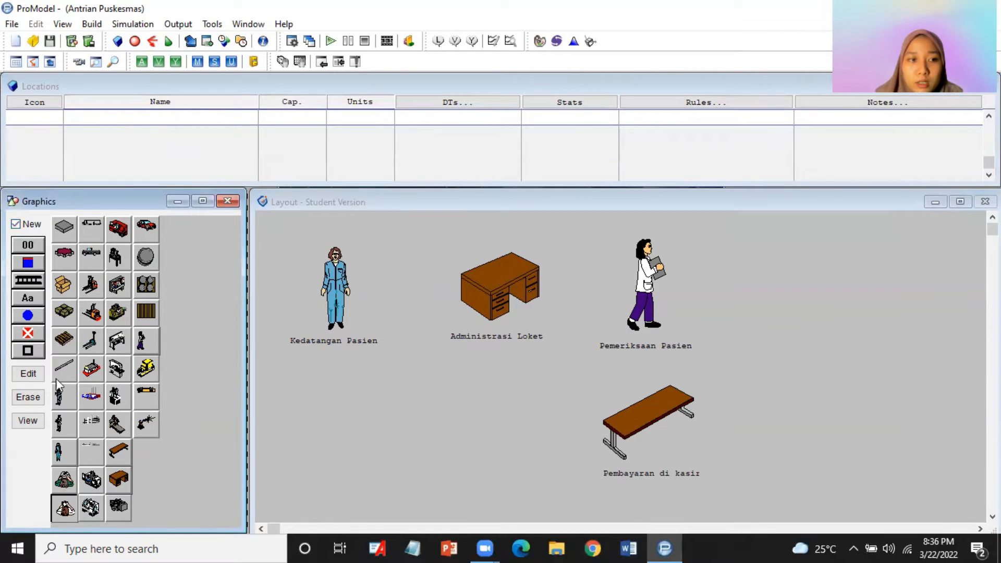
pyautogui.click(66, 508)
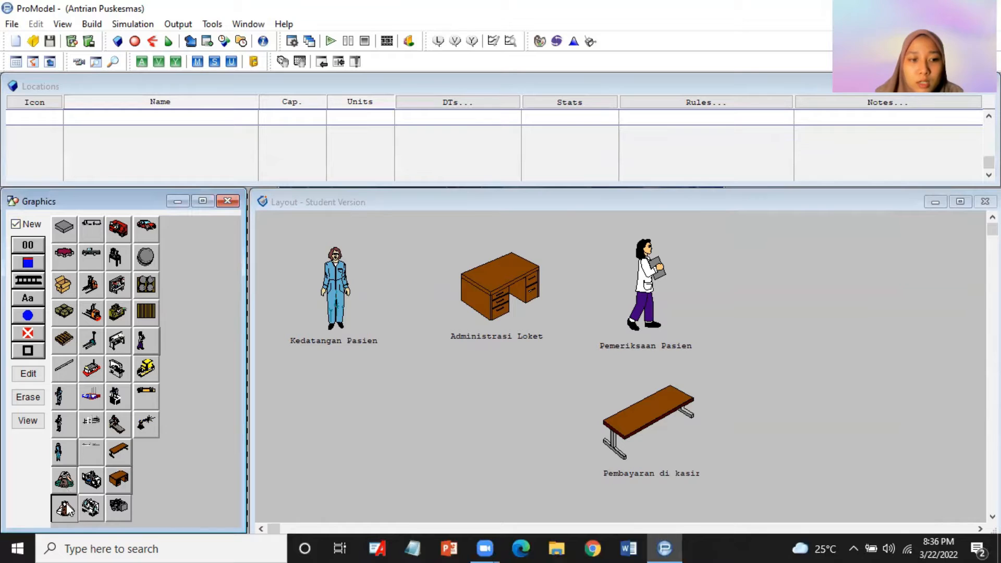
pyautogui.click(425, 405)
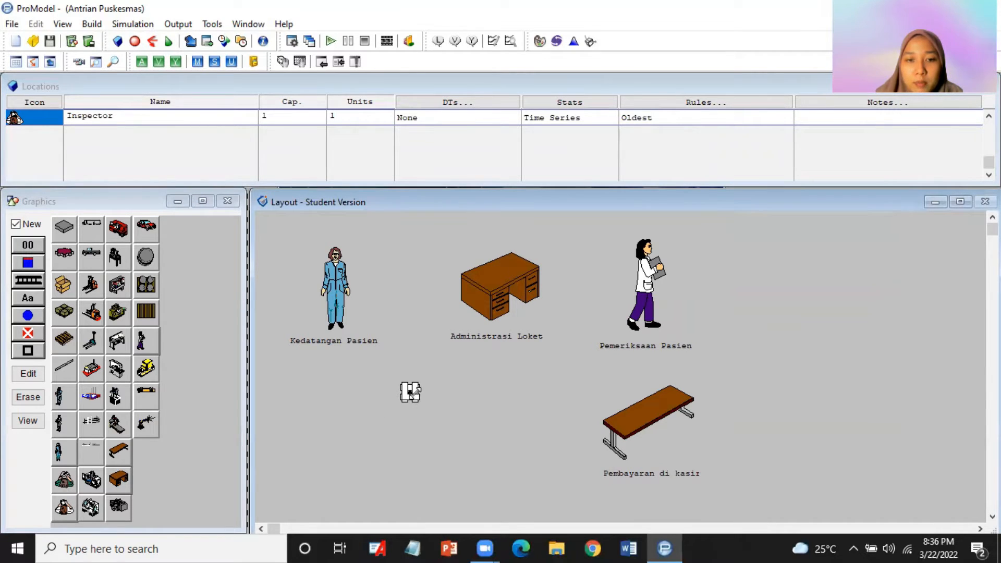
pyautogui.moveTo(410, 392); pyautogui.dragTo(510, 478)
pyautogui.moveTo(472, 448); pyautogui.dragTo(501, 466)
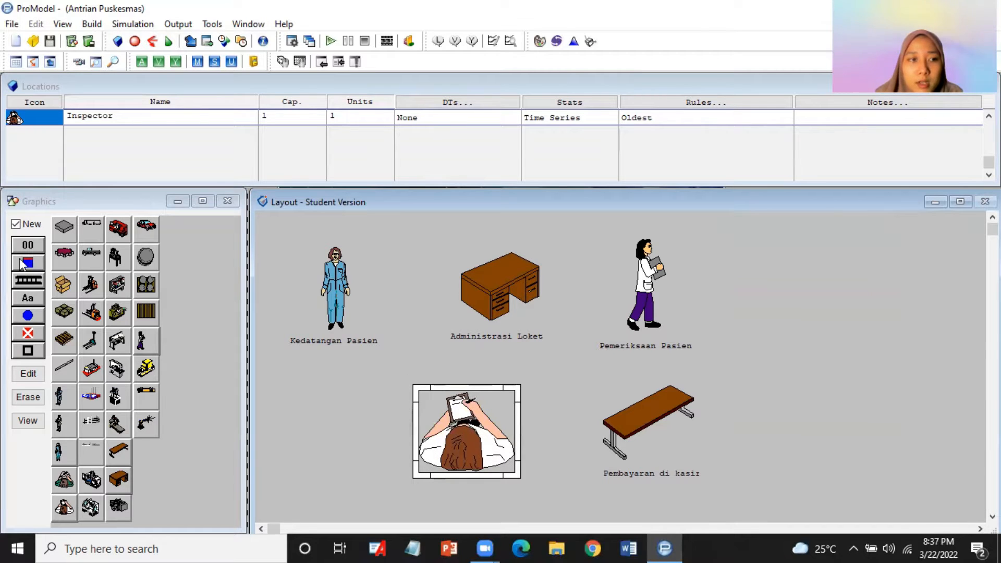
# - Add a name label beneath the top-view inspector graphic and rename its location Pemeriksaan_Resep_Dokter
pyautogui.click(15, 228)
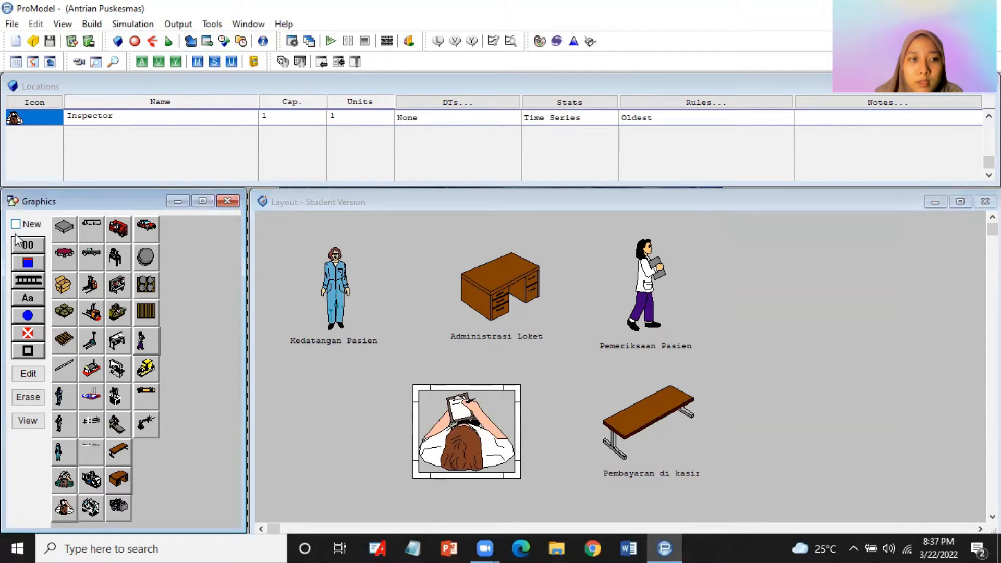
pyautogui.click(31, 299)
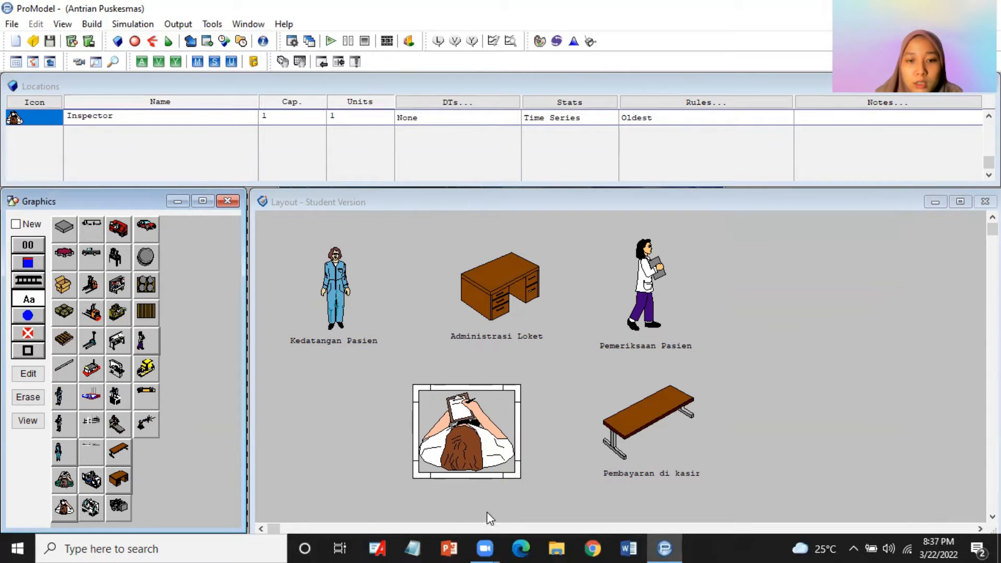
pyautogui.click(458, 486)
pyautogui.moveTo(119, 116); pyautogui.dragTo(15, 116)
pyautogui.write('P')
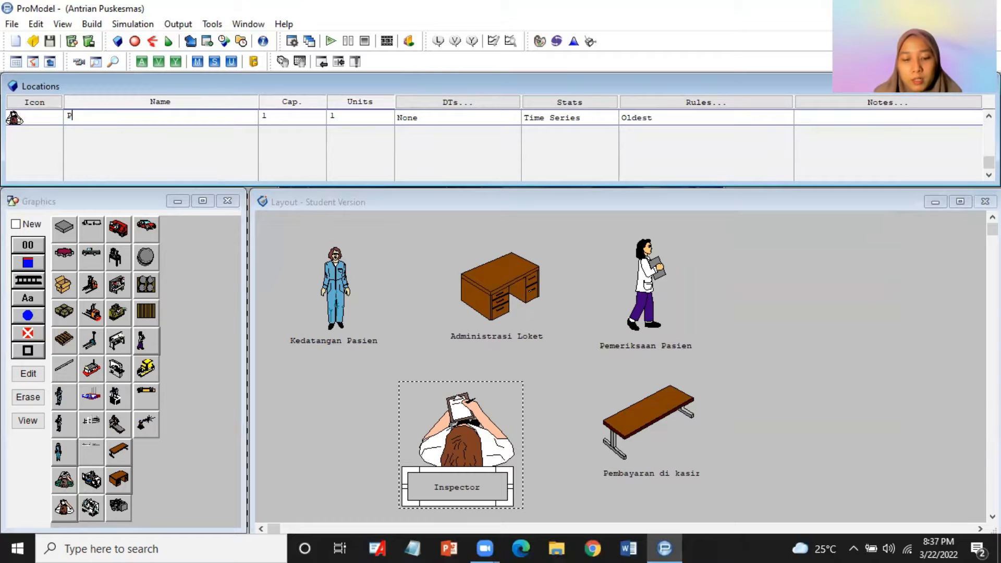
pyautogui.write('emeriksaan ')
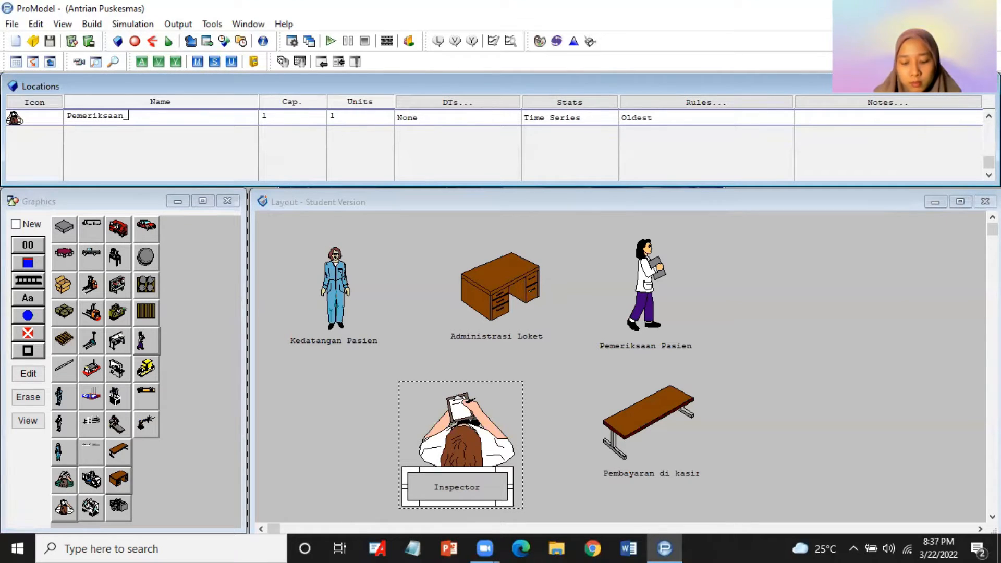
pyautogui.write('Rese')
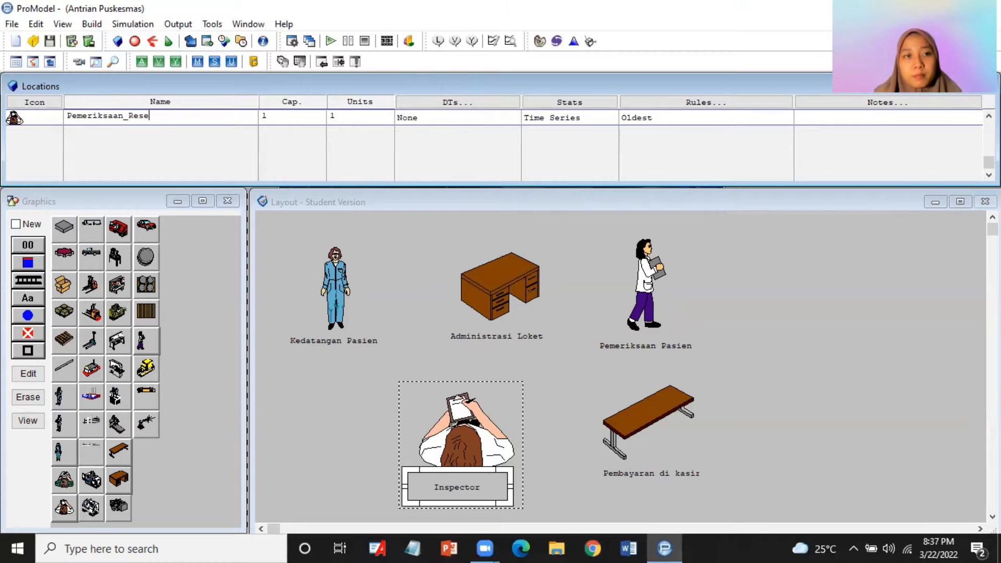
pyautogui.write('p_Doket')
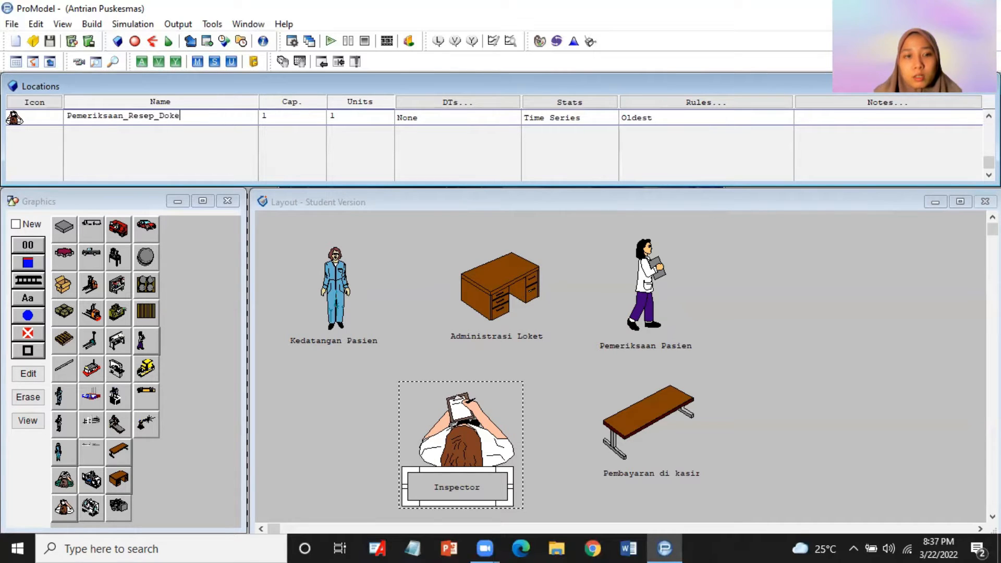
pyautogui.press('BackSpace')
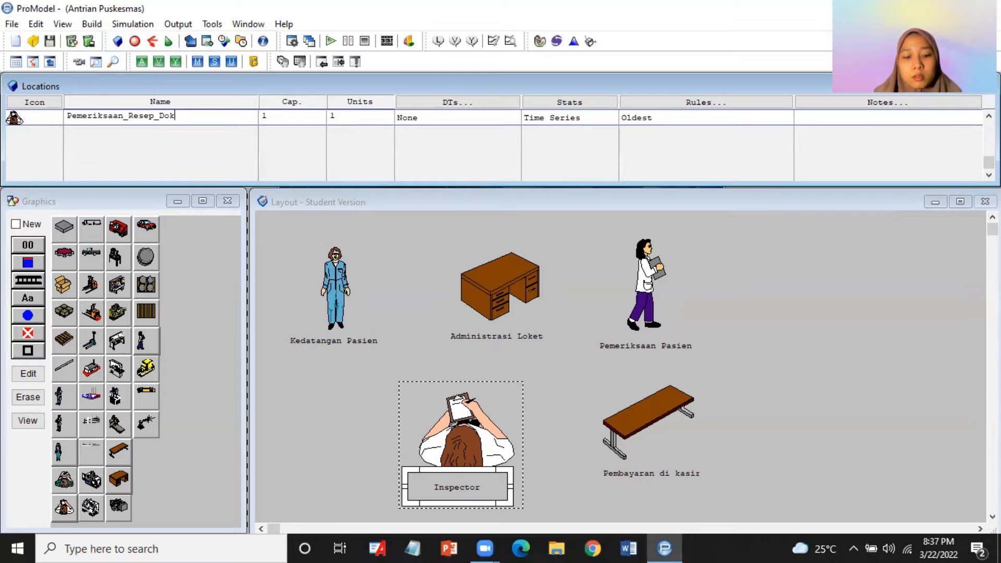
pyautogui.write('ter')
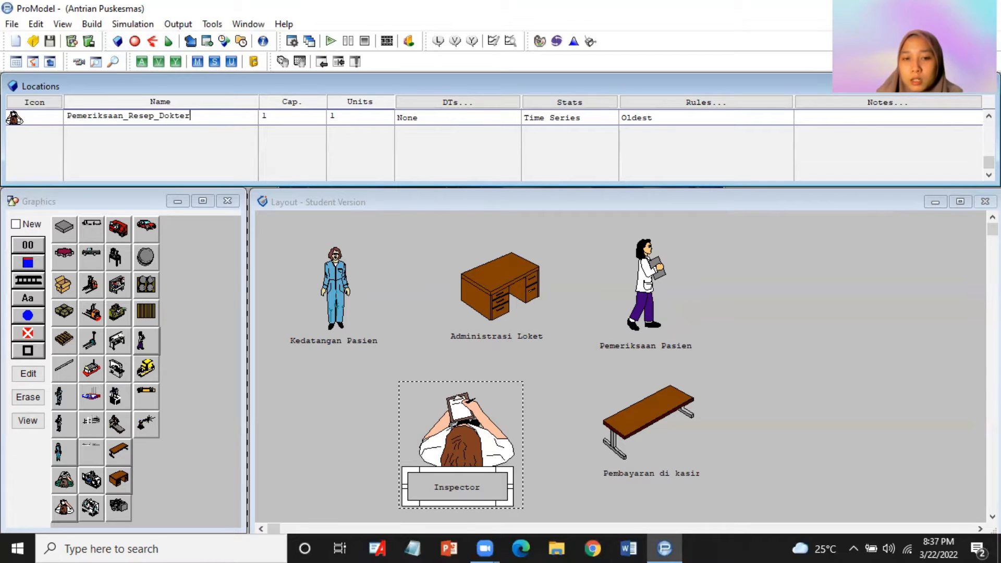
pyautogui.press('Return')
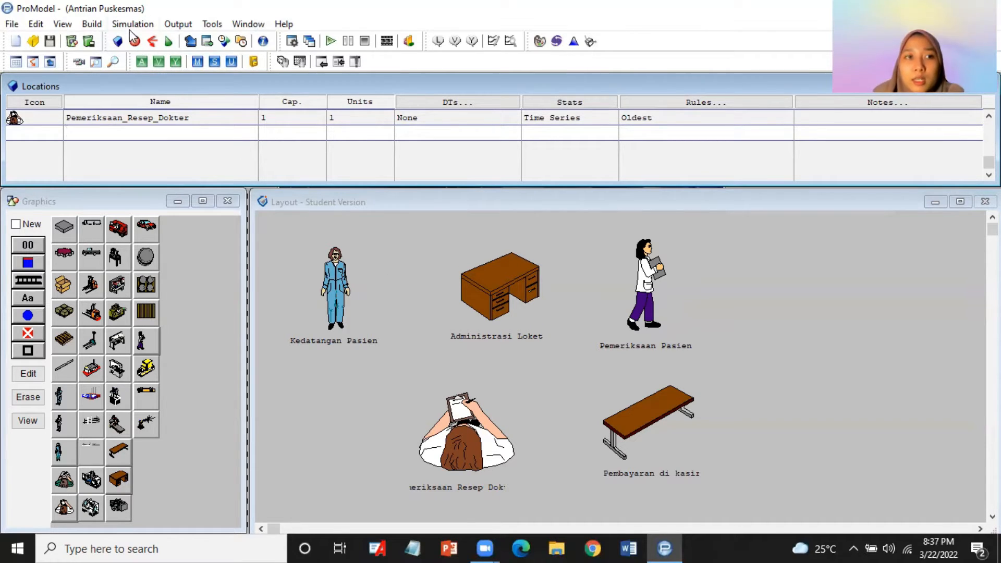
# - Create a new entity with the pallet of boxes graphic and name it Konsultasi_Kesehatan
pyautogui.click(94, 27)
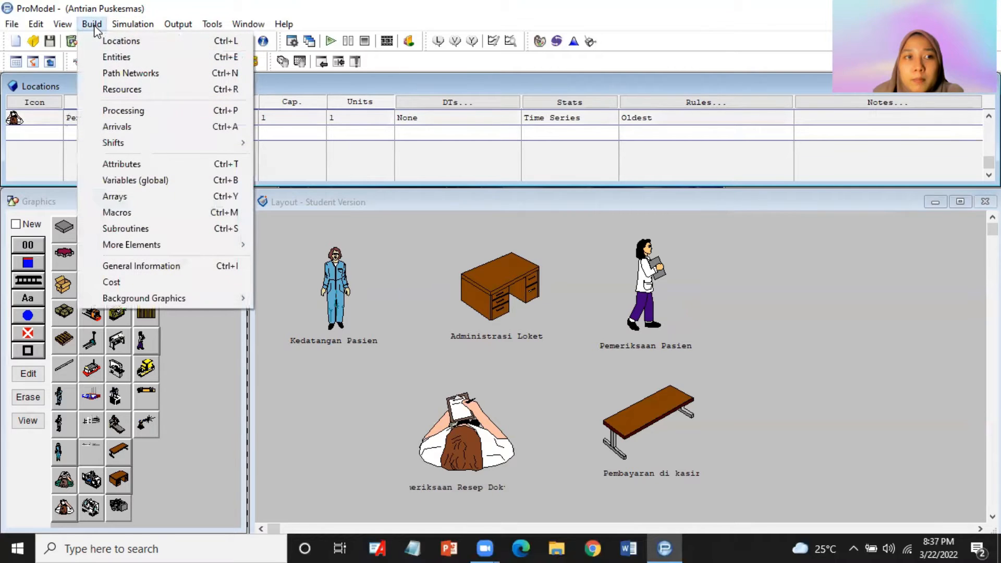
pyautogui.click(117, 58)
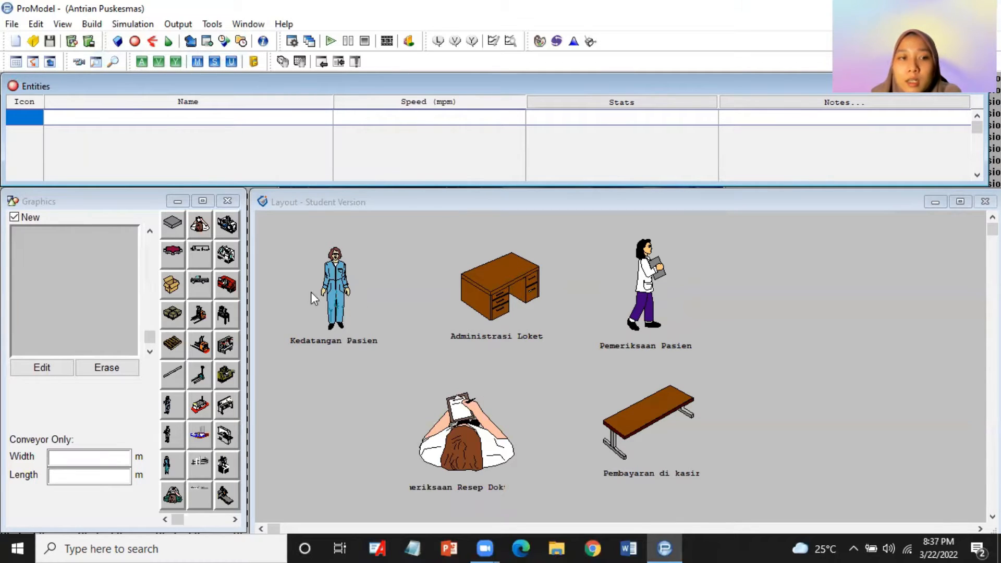
pyautogui.click(173, 314)
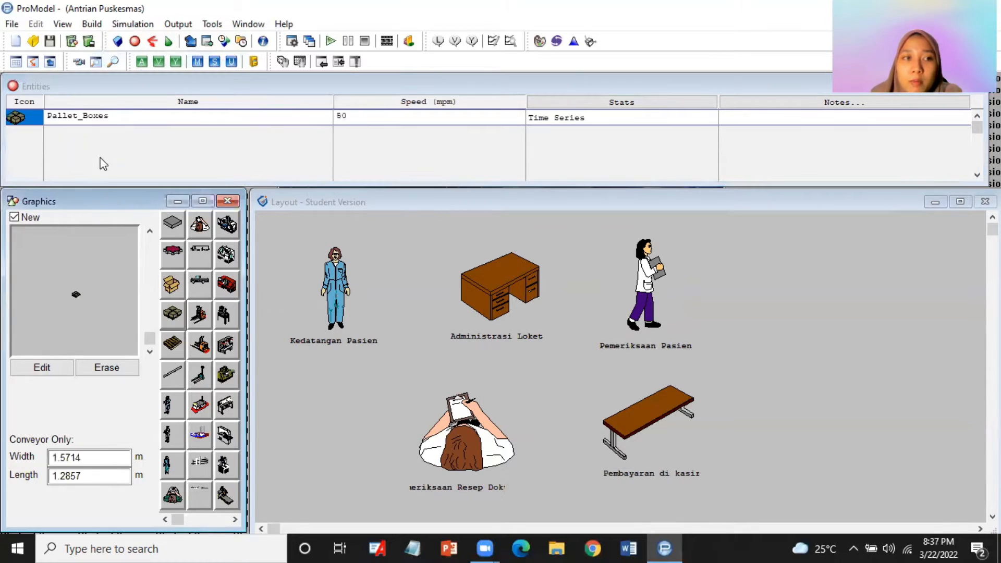
pyautogui.click(109, 122)
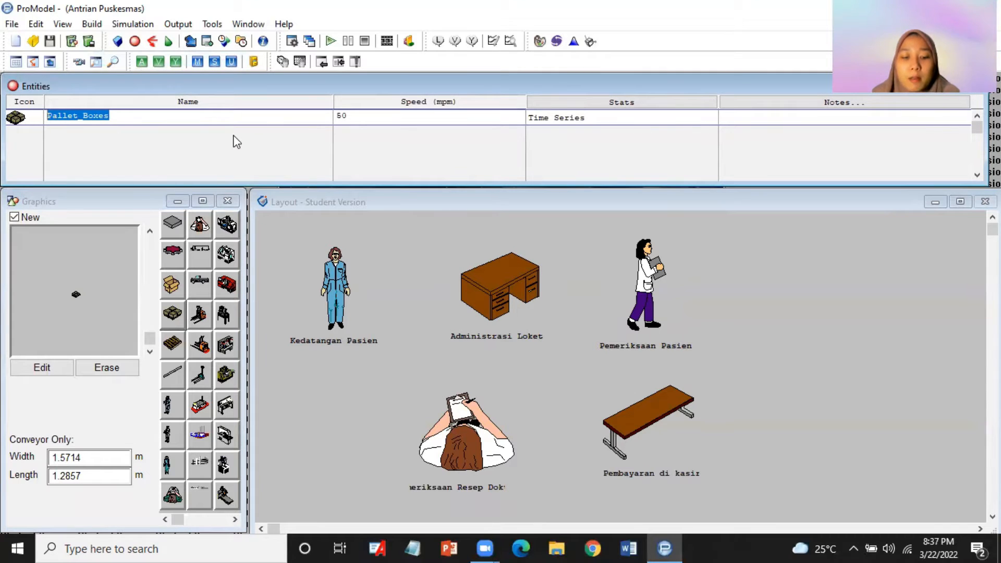
pyautogui.write('Kons')
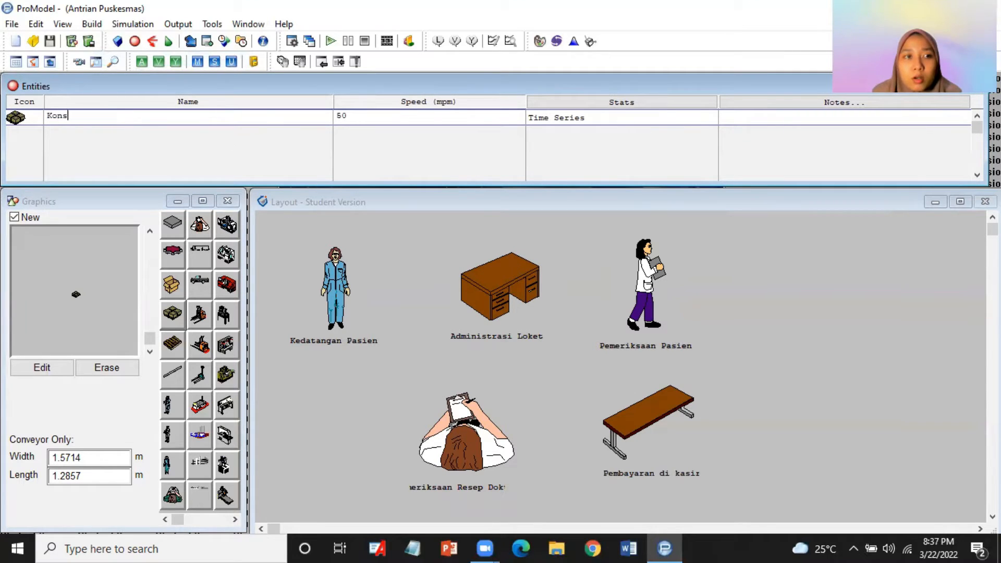
pyautogui.write('ultasi')
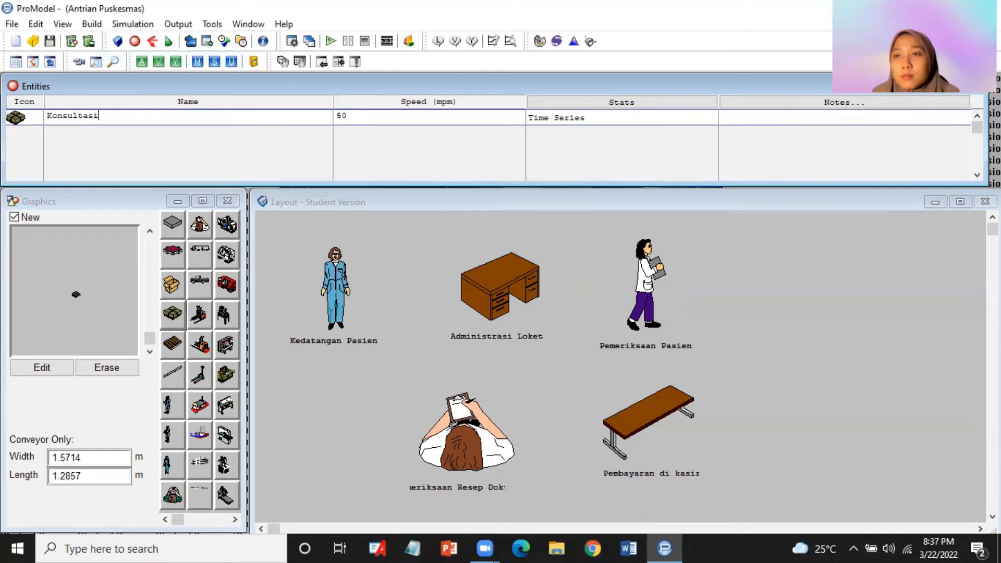
pyautogui.write('_Kesehata')
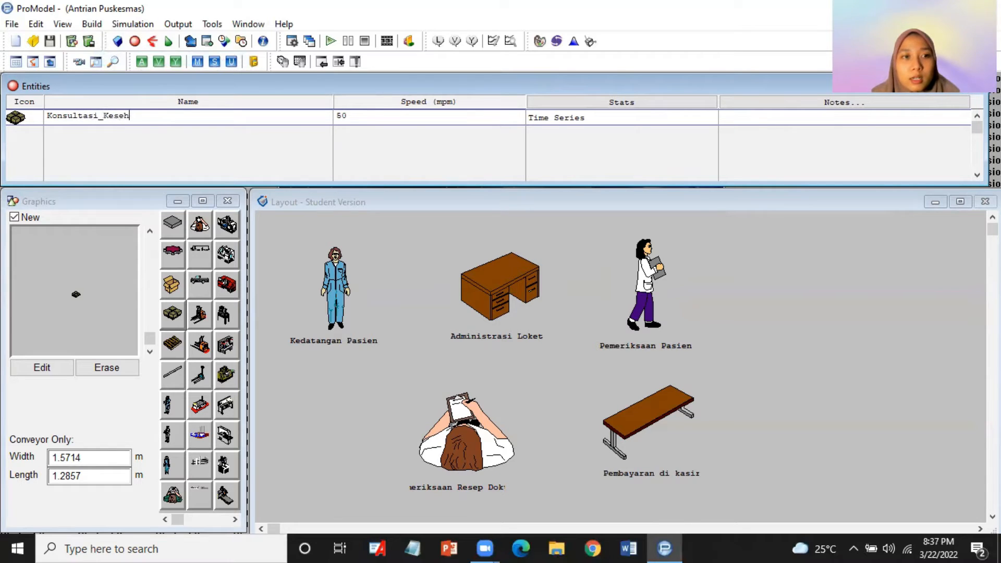
pyautogui.write('n')
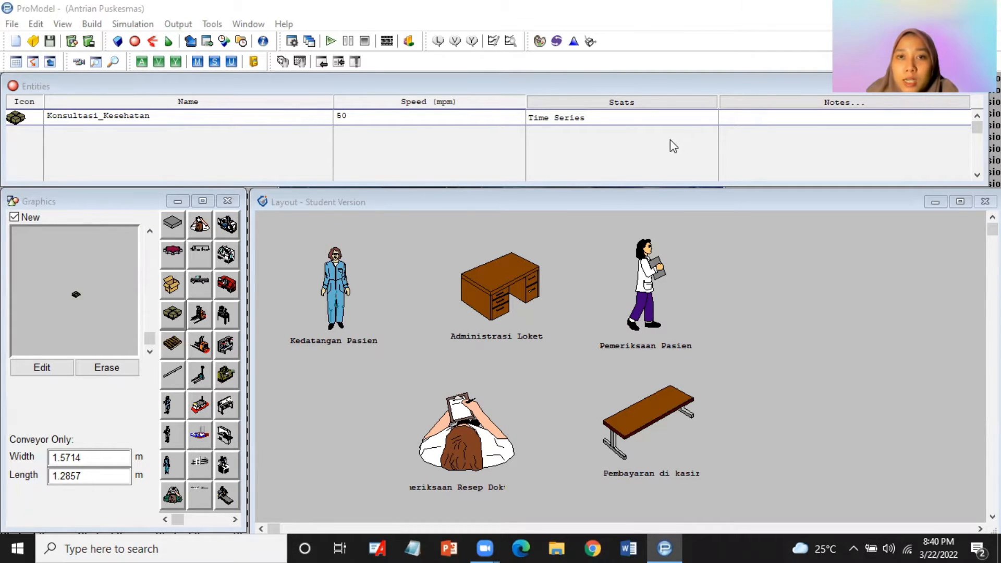
# - Define a first arrival record for the Konsultasi_Kesehatan entity at the Kedatangan_Pasien location
pyautogui.click(90, 26)
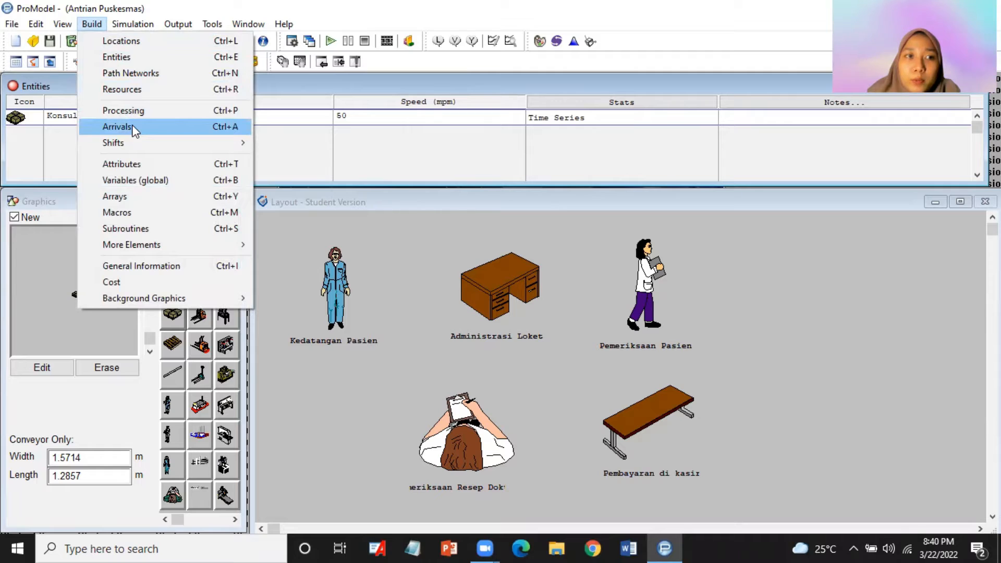
pyautogui.click(118, 127)
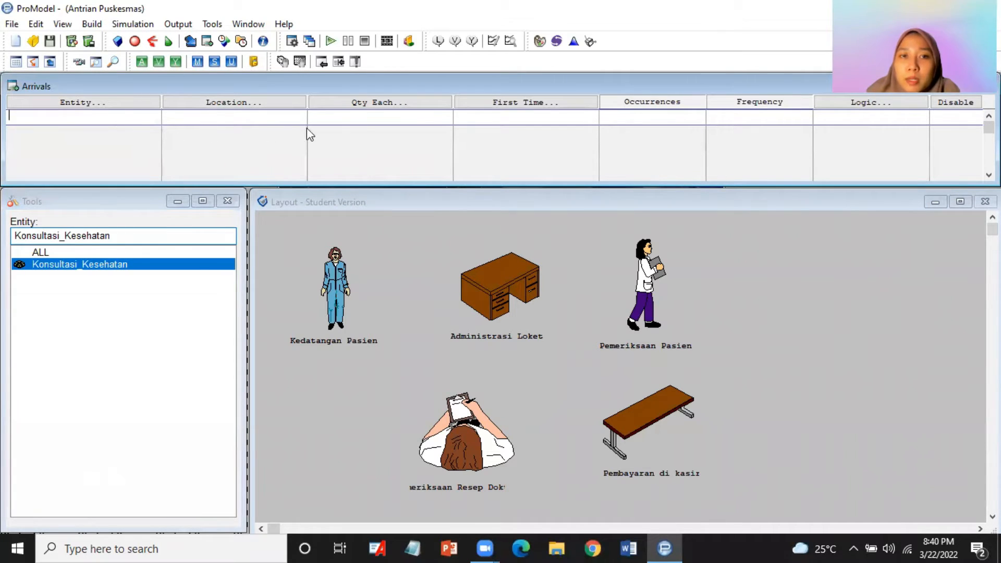
pyautogui.click(140, 106)
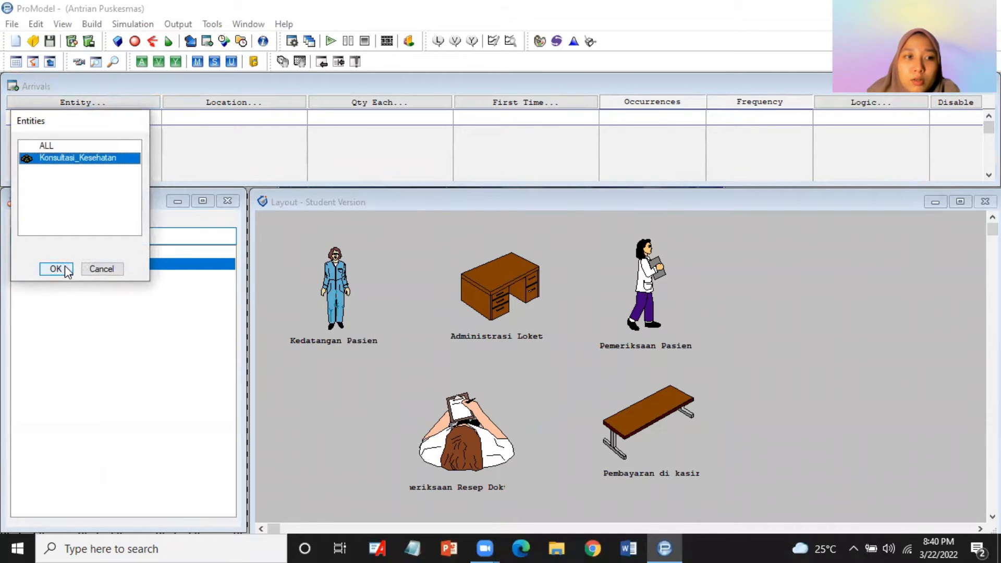
pyautogui.click(56, 268)
pyautogui.click(227, 105)
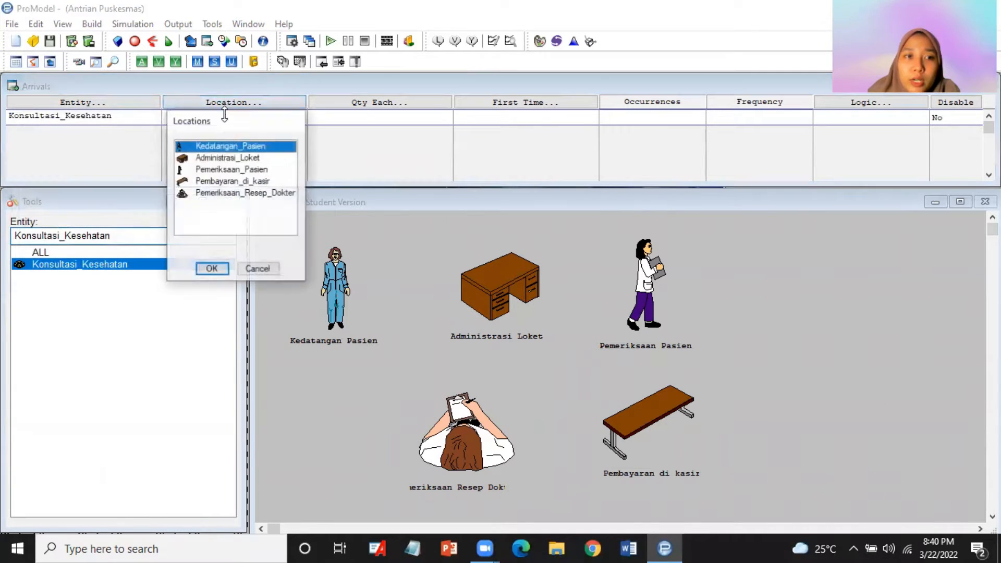
pyautogui.click(211, 270)
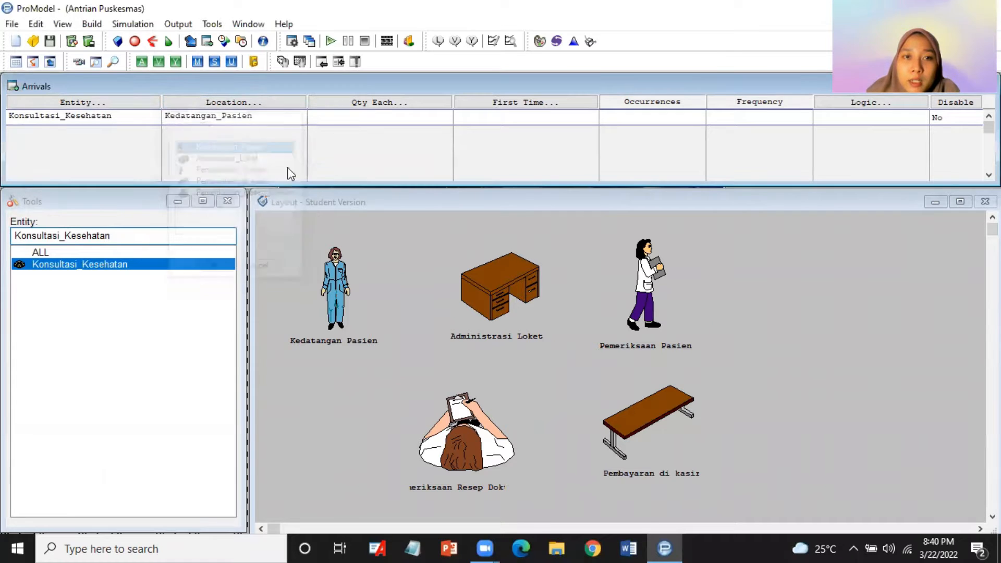
# - Set the Kedatangan_Pasien arrival to quantity 1, occurrences INF and frequency 1
pyautogui.click(344, 118)
pyautogui.write('1')
pyautogui.click(621, 116)
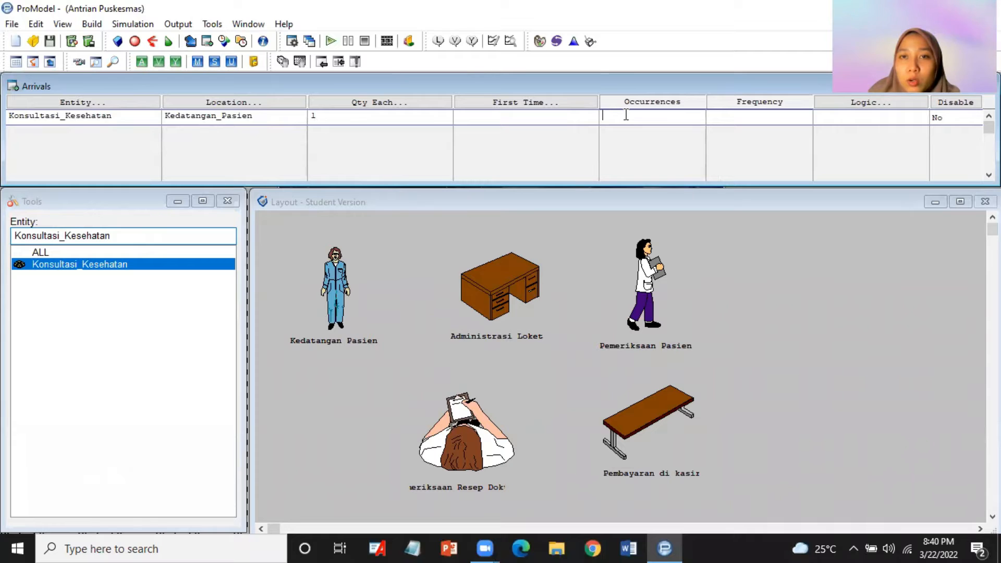
pyautogui.write('IN')
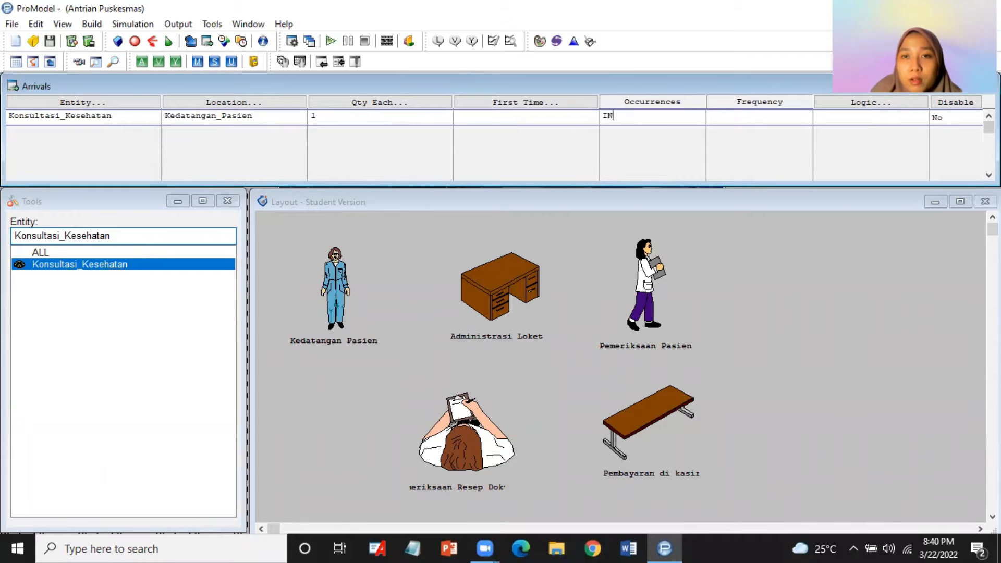
pyautogui.write('F')
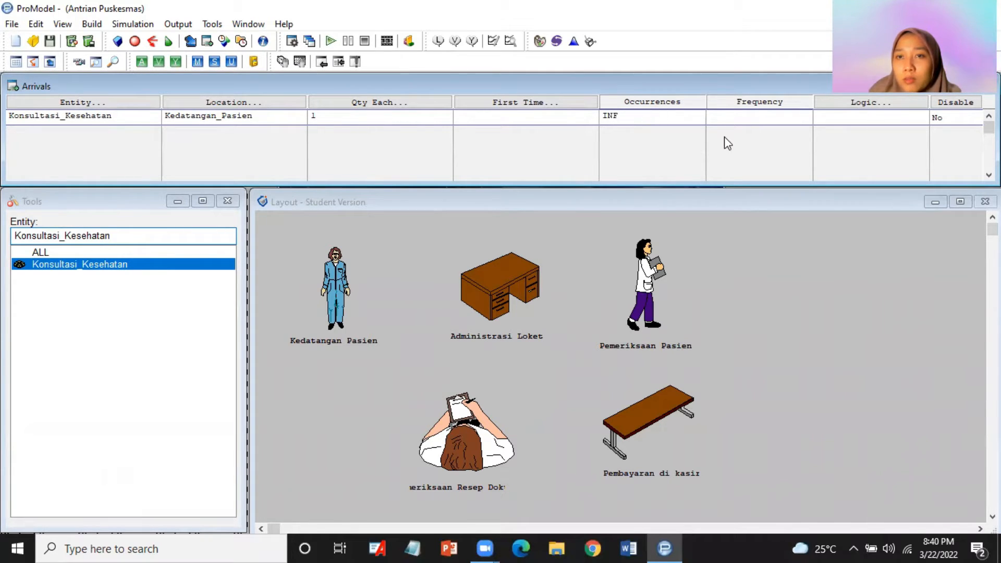
pyautogui.click(725, 117)
pyautogui.write('1')
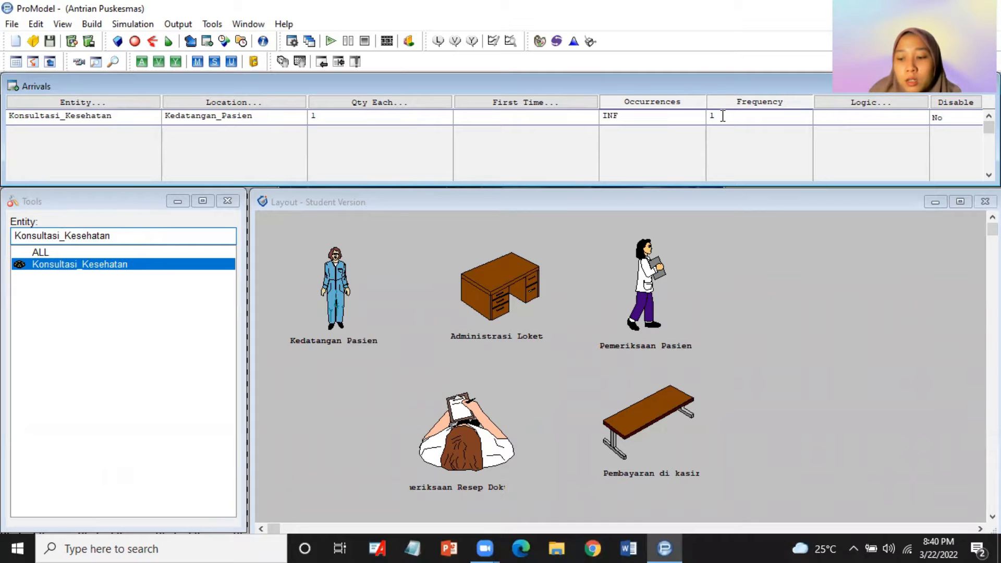
pyautogui.press('Return')
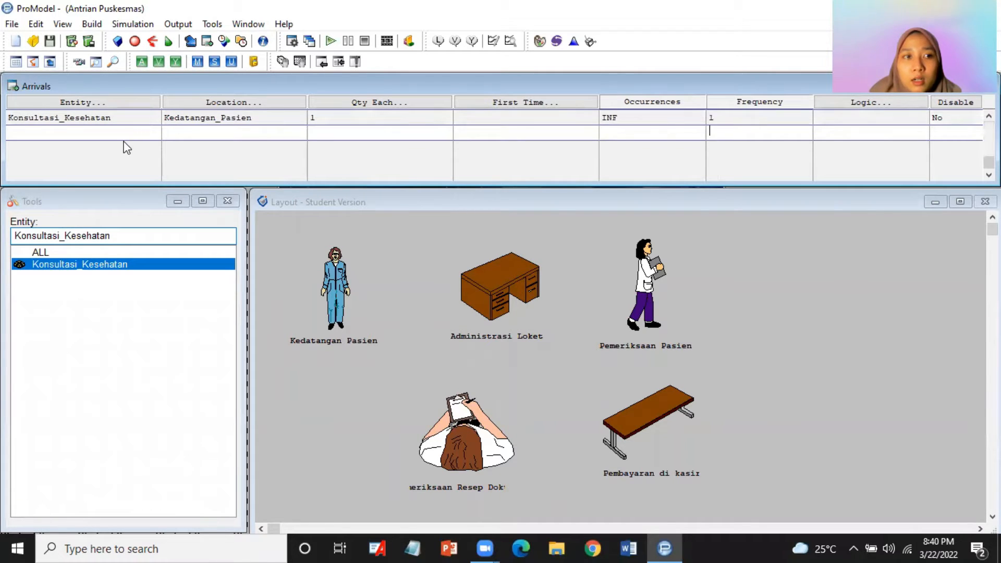
# - Add a second arrival record for Konsultasi_Kesehatan at the Administrasi_Loket location
pyautogui.click(148, 101)
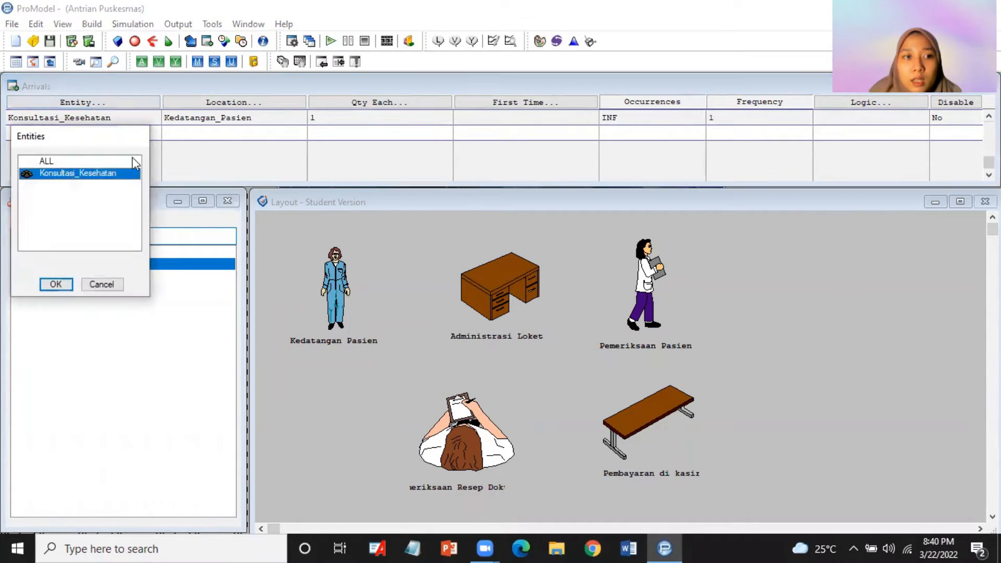
pyautogui.click(56, 284)
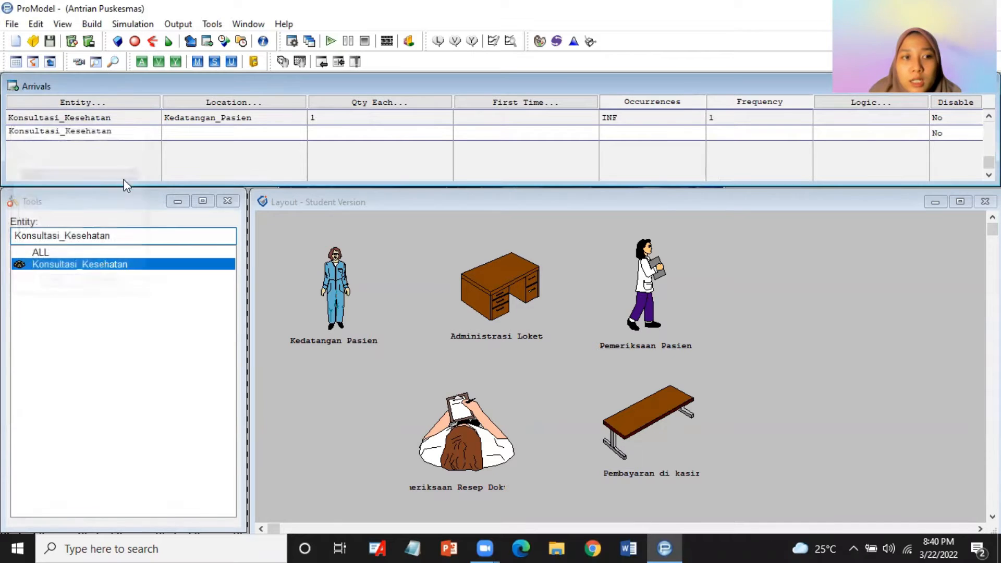
pyautogui.click(216, 95)
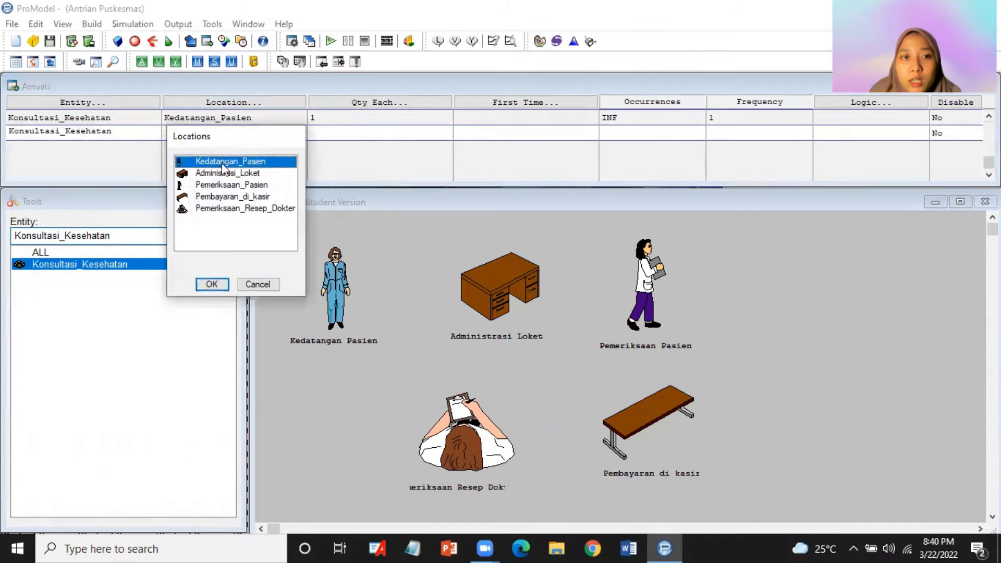
pyautogui.click(226, 173)
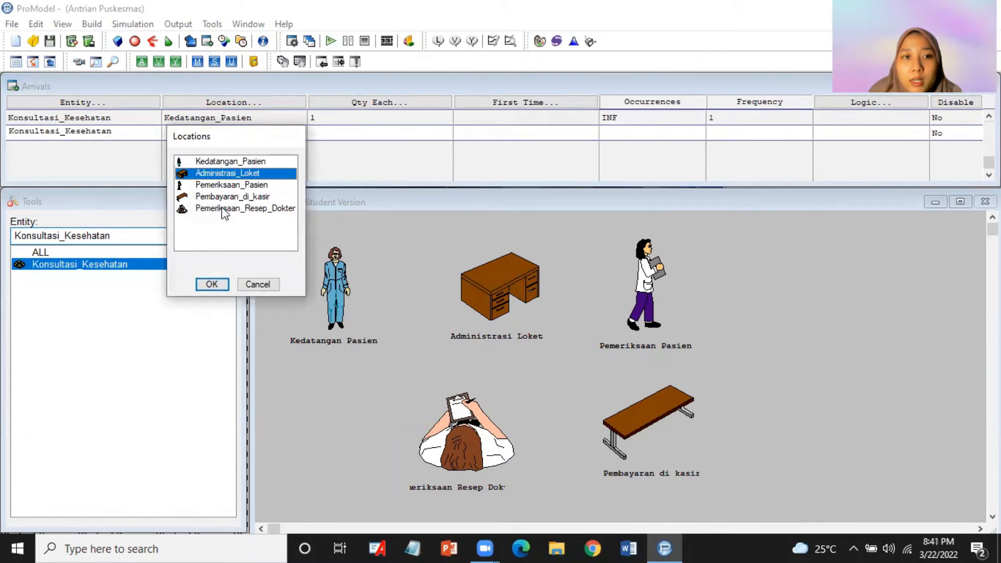
pyautogui.click(217, 284)
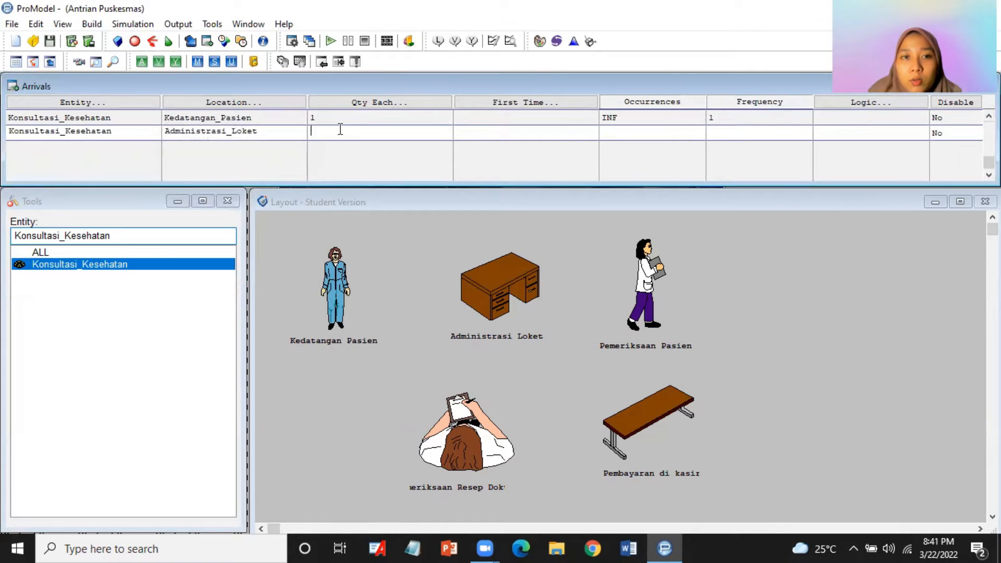
# - Set the Administrasi_Loket arrival to quantity 1, occurrences INF and frequency 1
pyautogui.write('1')
pyautogui.click(617, 131)
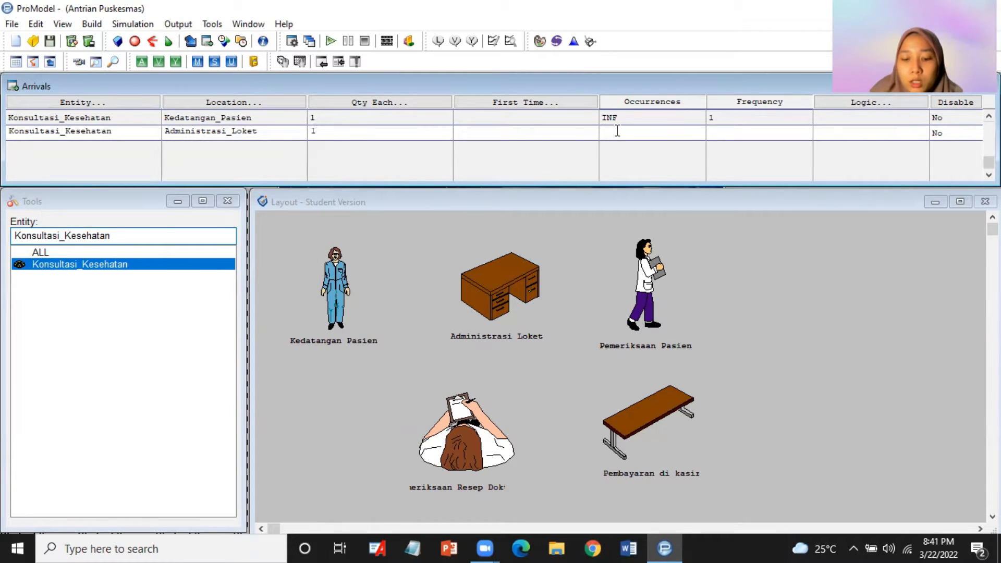
pyautogui.write('INF')
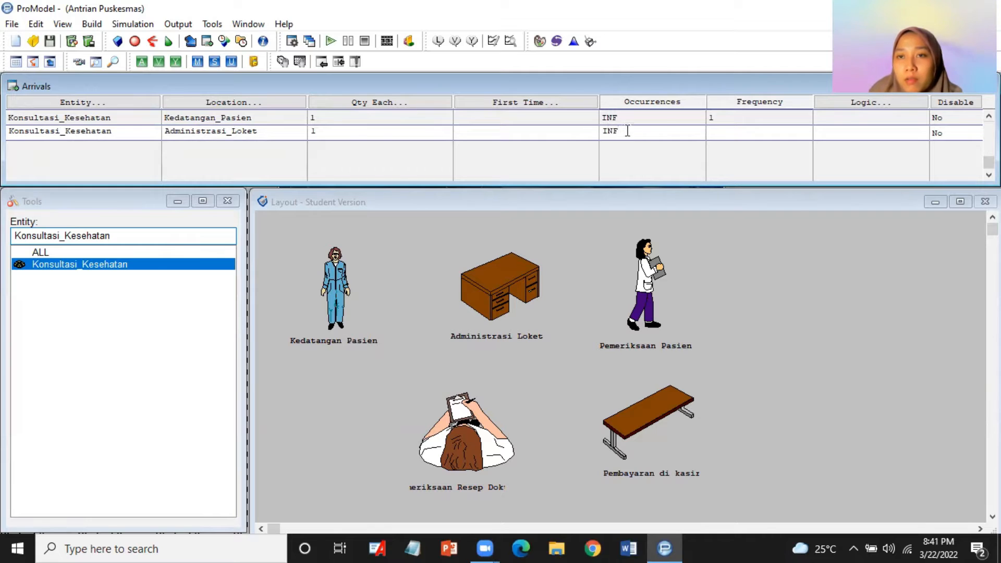
pyautogui.click(709, 133)
pyautogui.write('1')
pyautogui.press('Return')
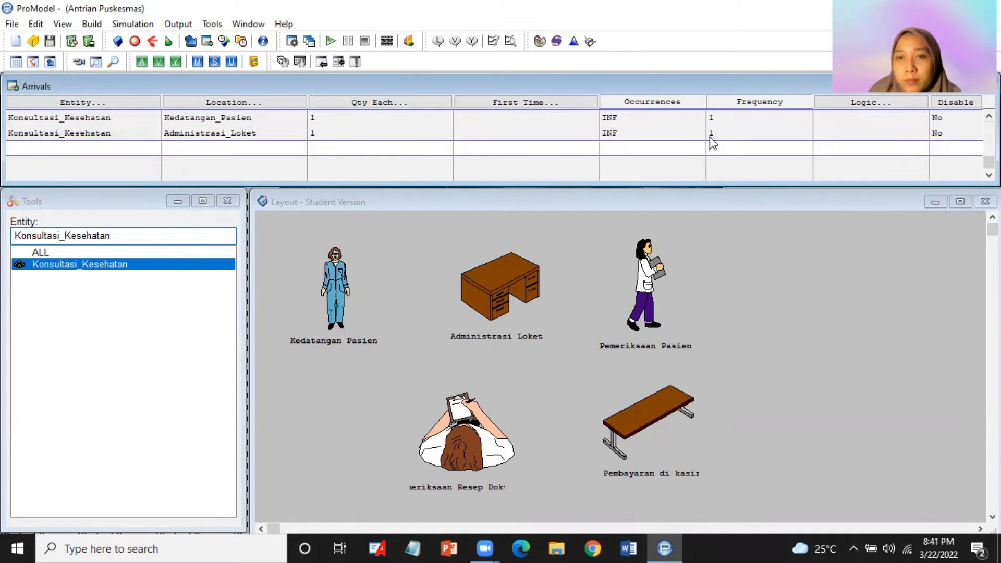
# - Add a third arrival record for Konsultasi_Kesehatan at the Pemeriksaan_Pasien location
pyautogui.click(110, 105)
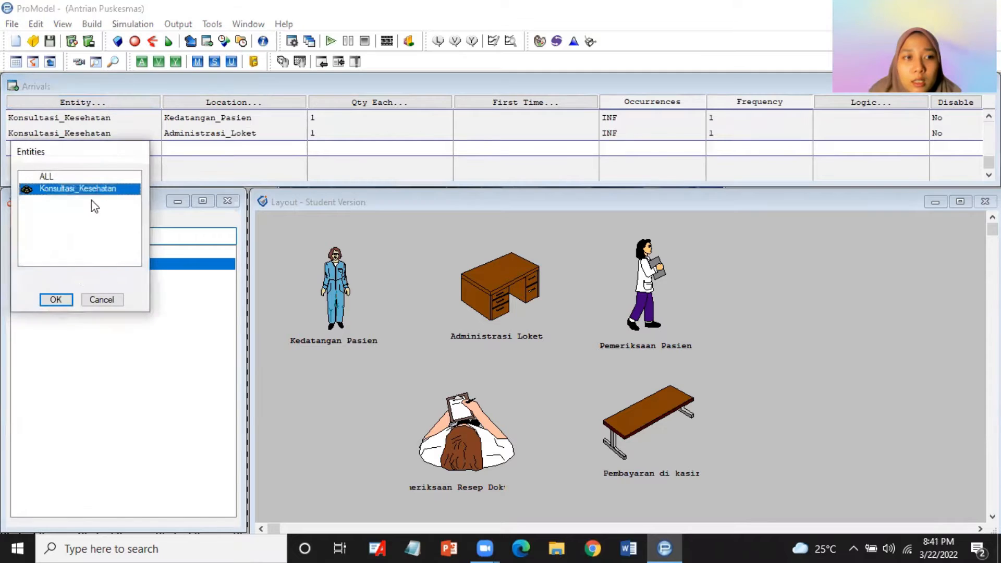
pyautogui.click(58, 297)
pyautogui.click(214, 103)
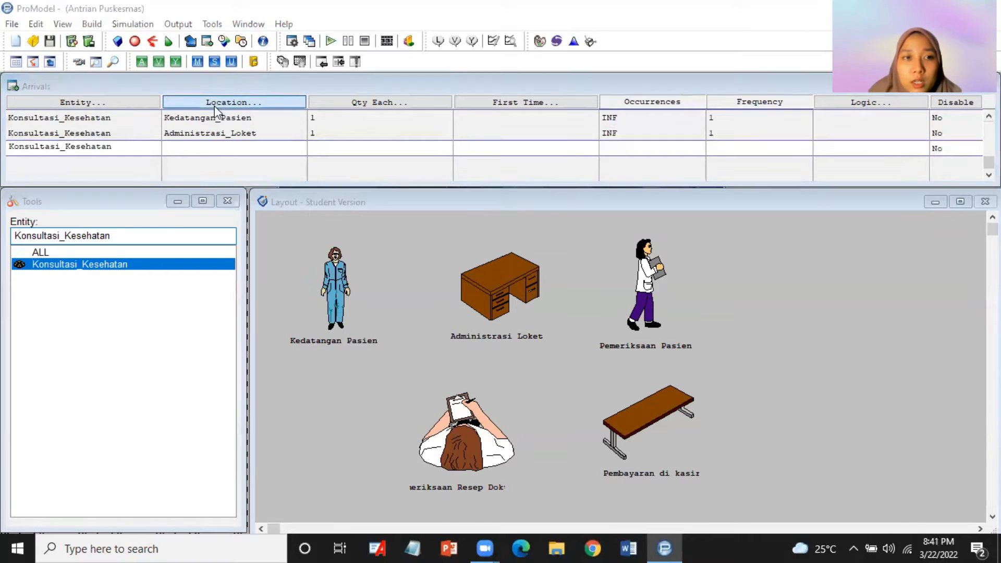
pyautogui.click(234, 203)
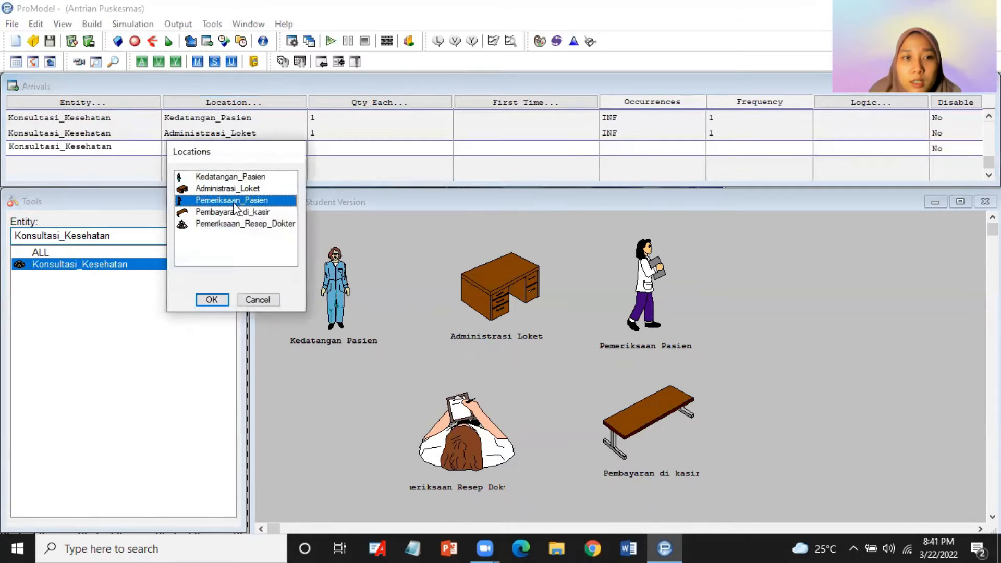
pyautogui.click(212, 300)
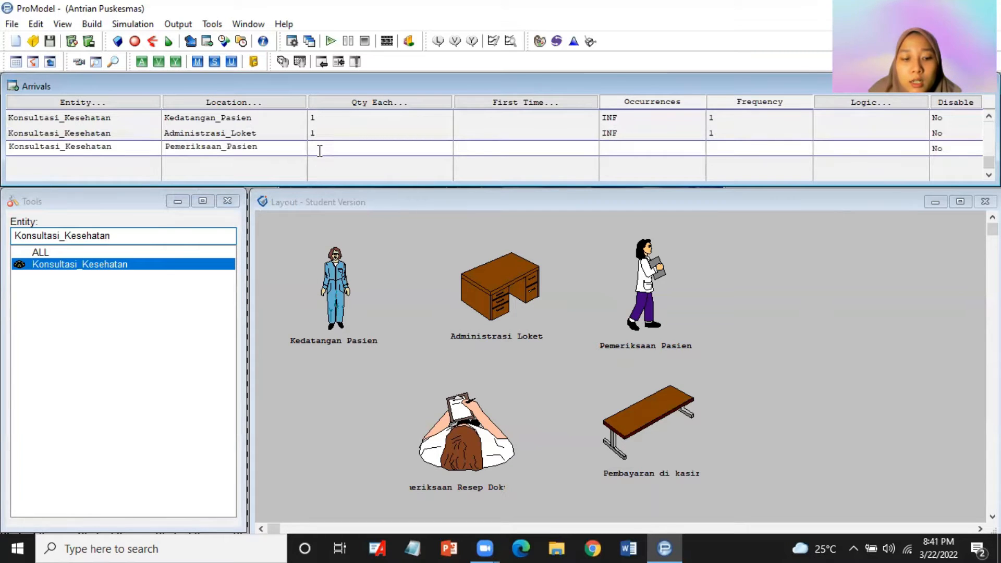
# - Set the Pemeriksaan_Pasien arrival to quantity 1, occurrences INF and frequency 1
pyautogui.write('1')
pyautogui.click(631, 150)
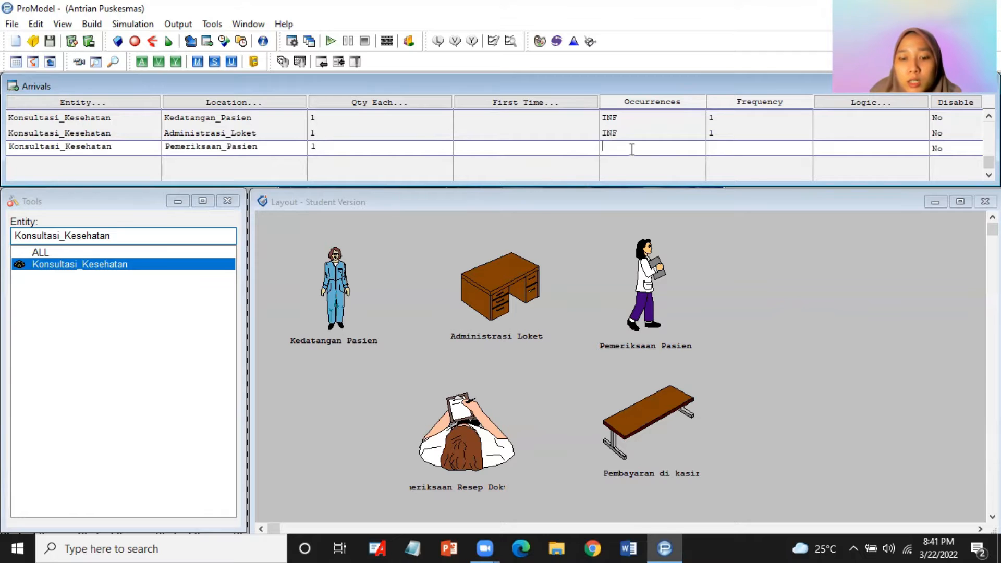
pyautogui.write('INF')
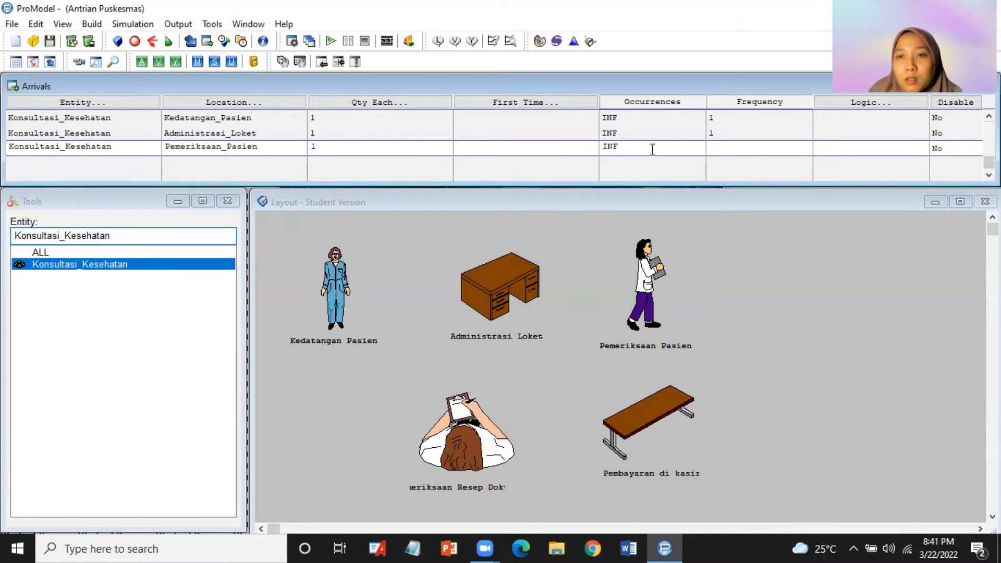
pyautogui.click(711, 149)
pyautogui.write('1')
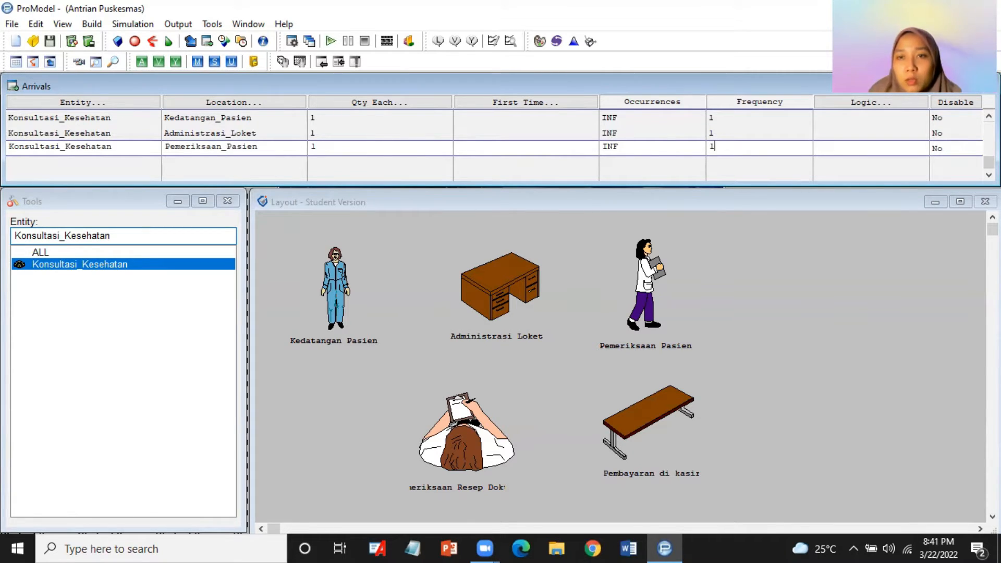
pyautogui.press('Return')
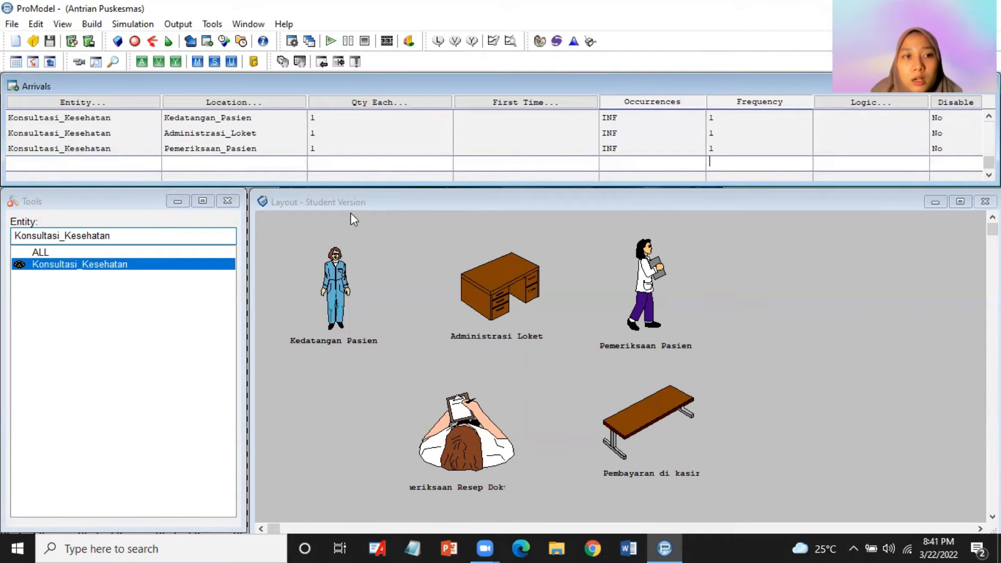
# - Add a fourth arrival record for Konsultasi_Kesehatan at the Pembayaran_di_kasir location
pyautogui.click(97, 105)
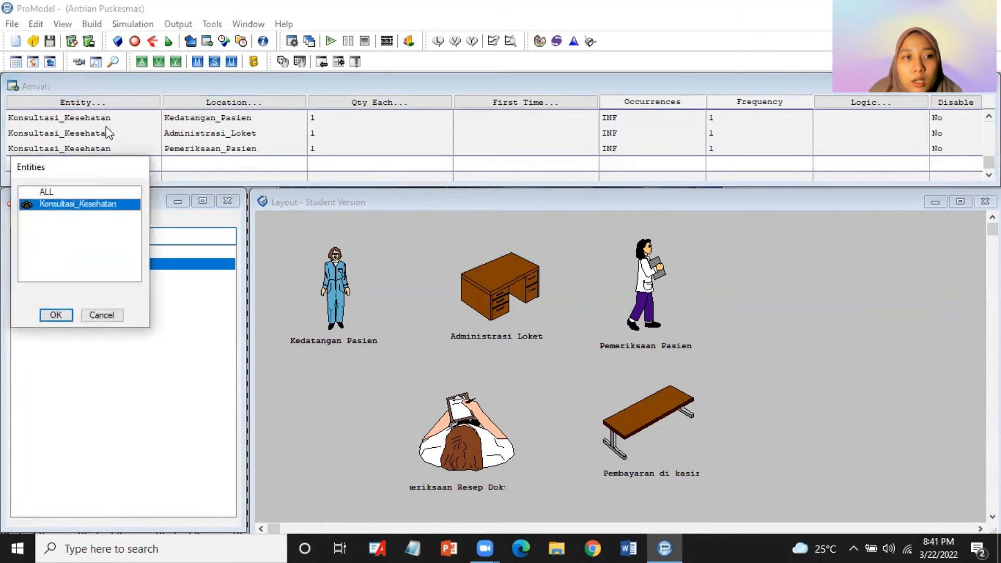
pyautogui.click(58, 315)
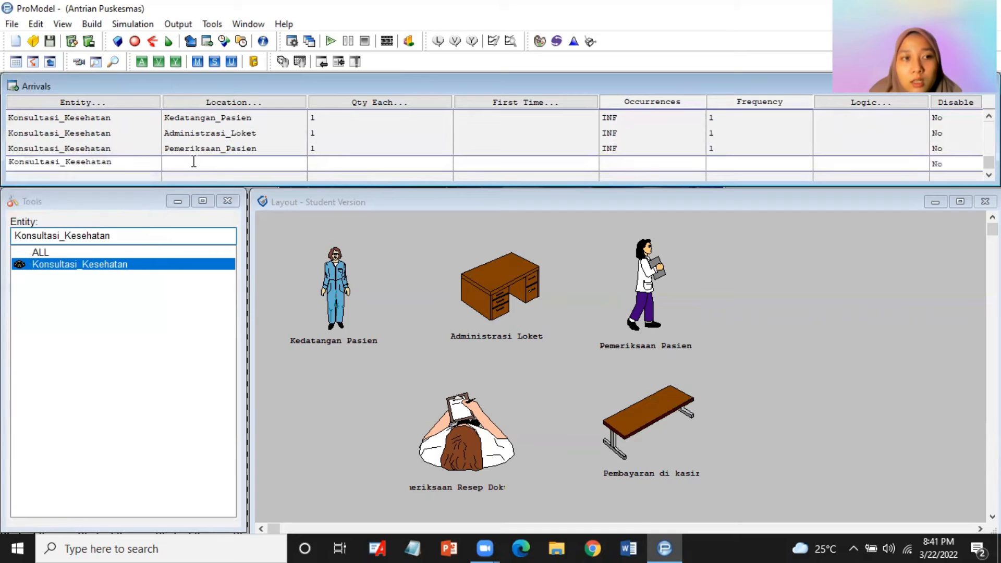
pyautogui.click(236, 104)
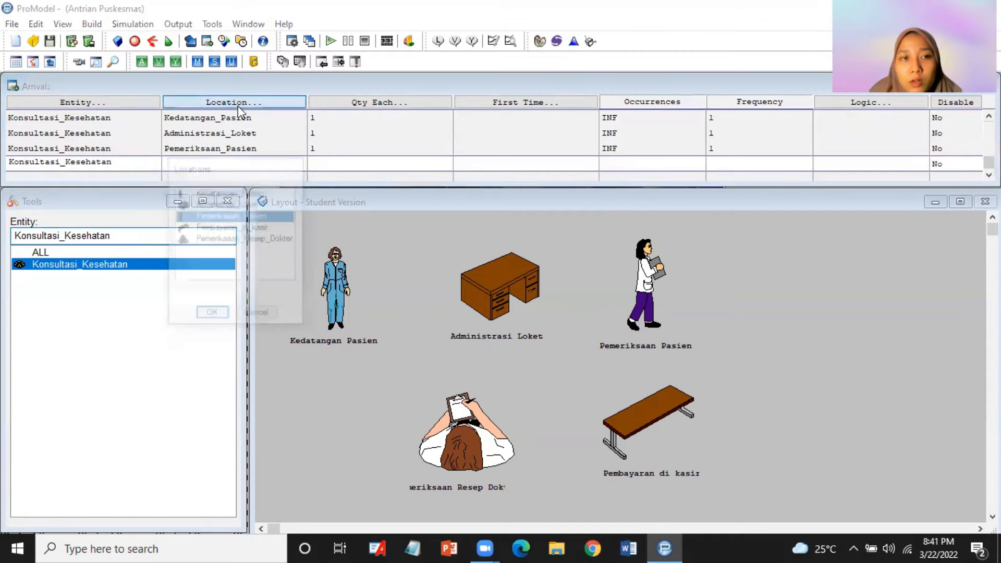
pyautogui.click(238, 227)
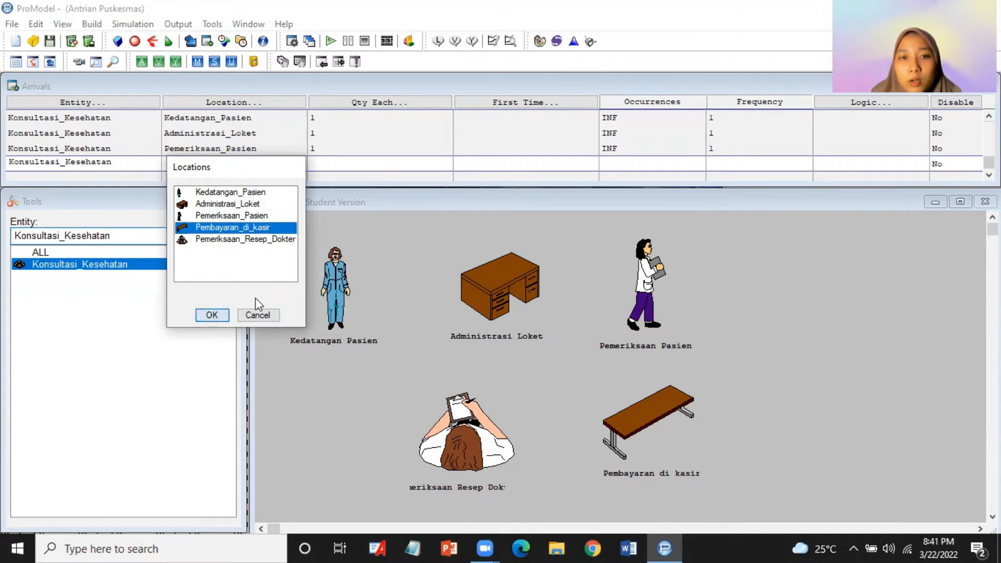
pyautogui.press('Return')
# - Set the Pembayaran_di_kasir arrival to quantity 1, occurrences INF and frequency 1
pyautogui.click(365, 164)
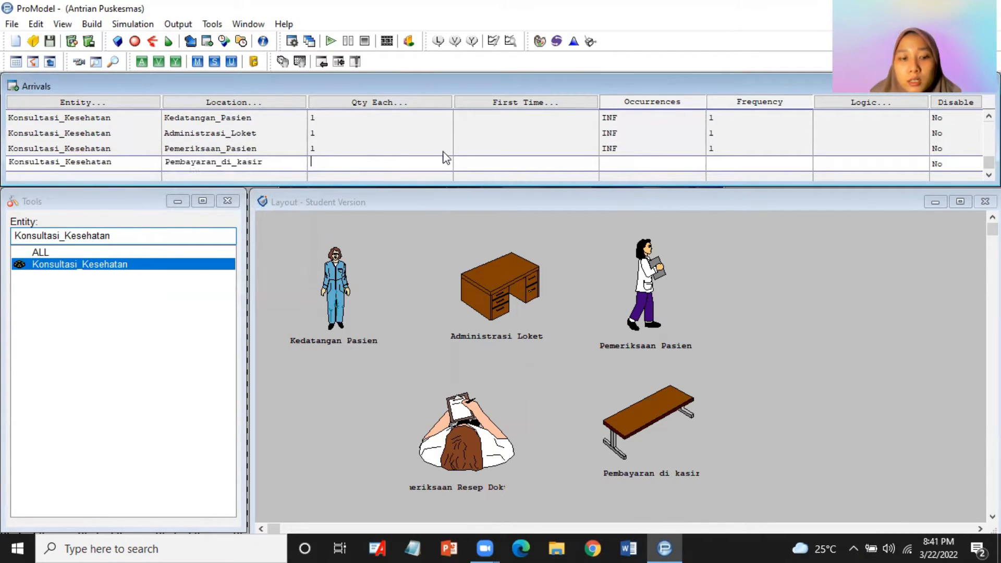
pyautogui.write('1')
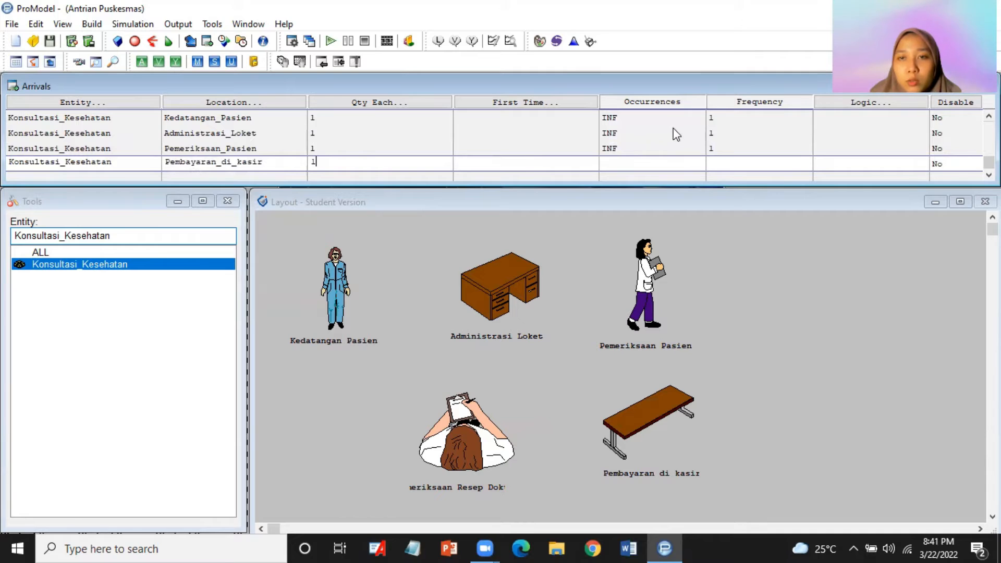
pyautogui.click(670, 163)
pyautogui.write('INF')
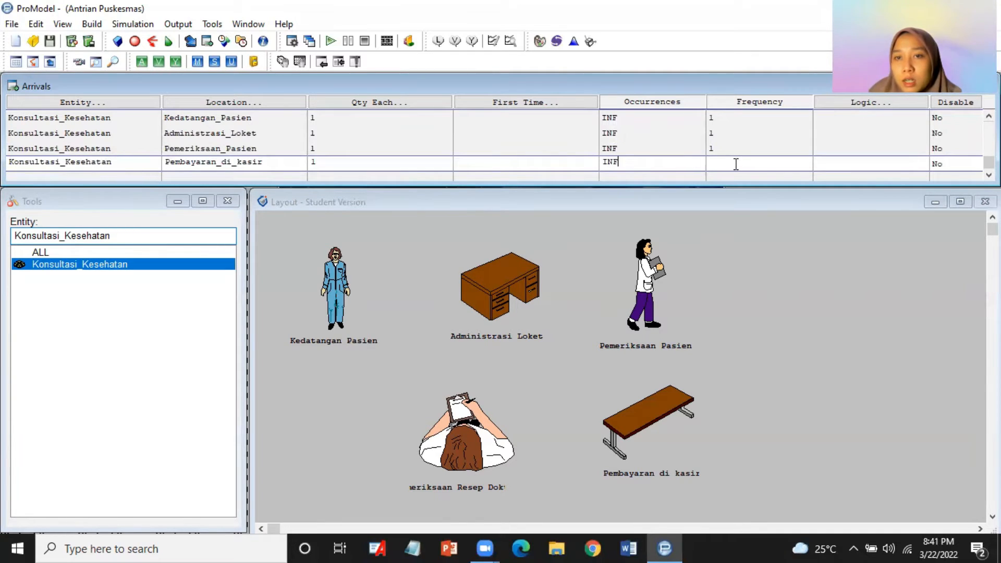
pyautogui.click(735, 164)
pyautogui.write('1')
pyautogui.press('Return')
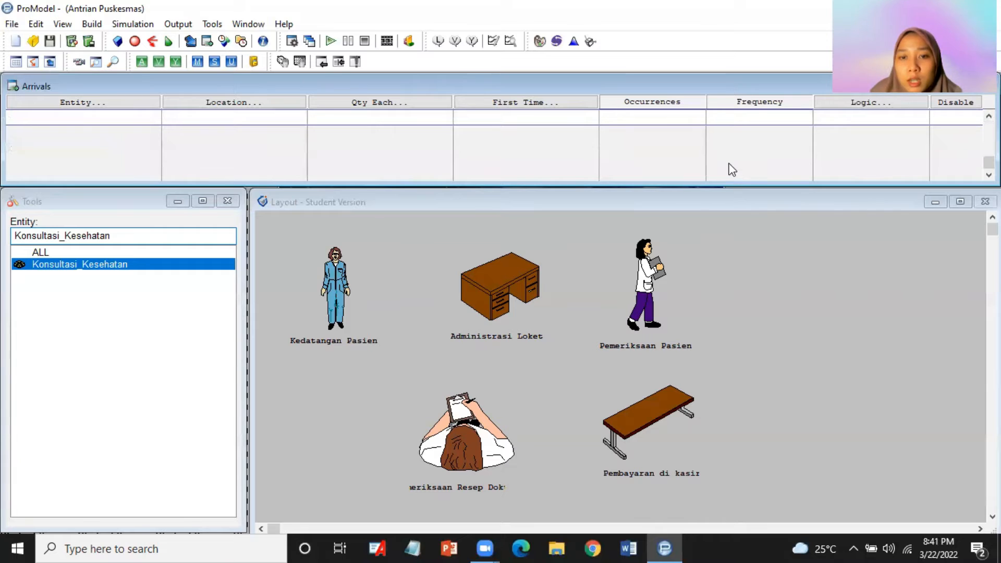
# - Add a fifth arrival record for Konsultasi_Kesehatan at the Pemeriksaan_Resep_Dokter location
pyautogui.click(107, 106)
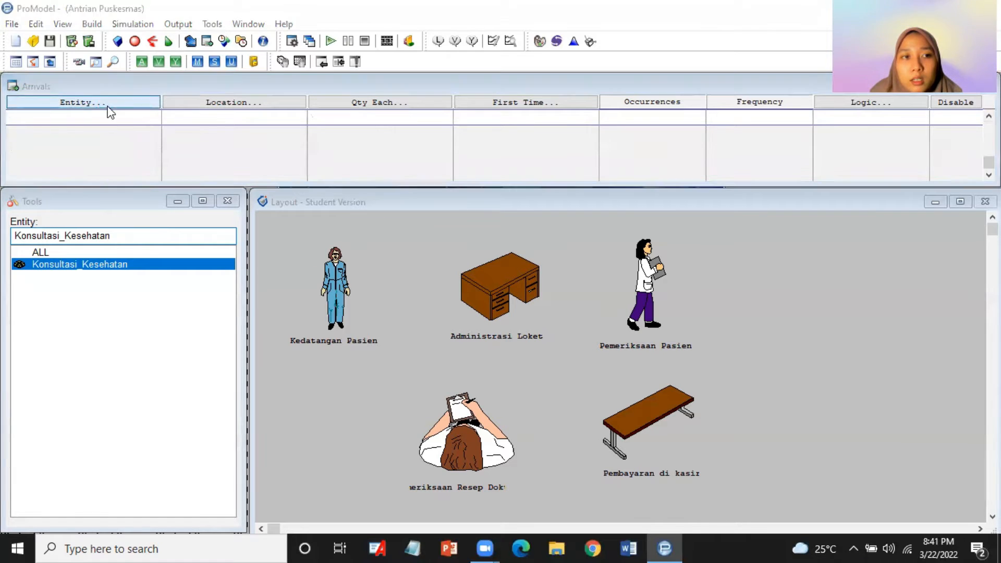
pyautogui.click(57, 270)
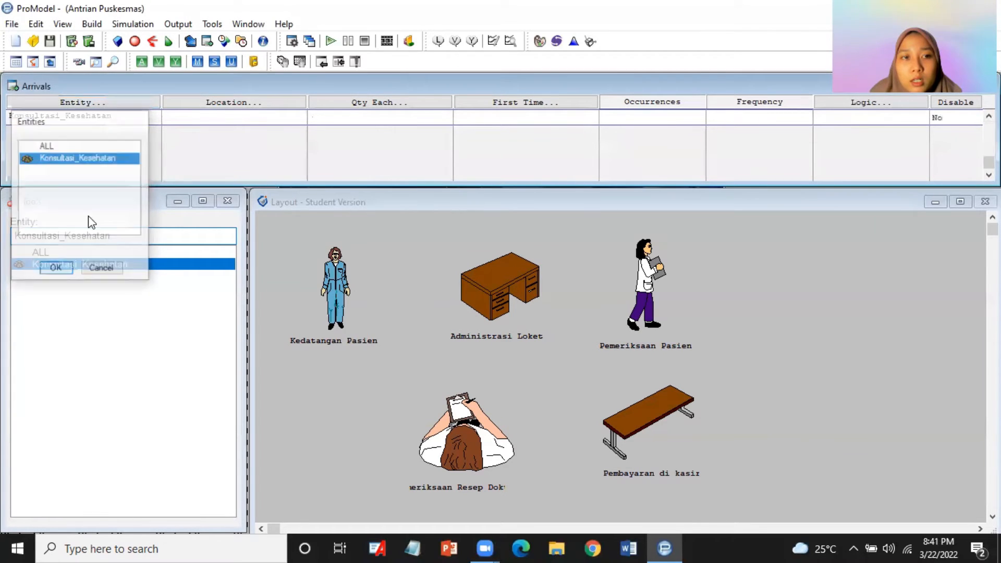
pyautogui.click(211, 103)
pyautogui.click(217, 194)
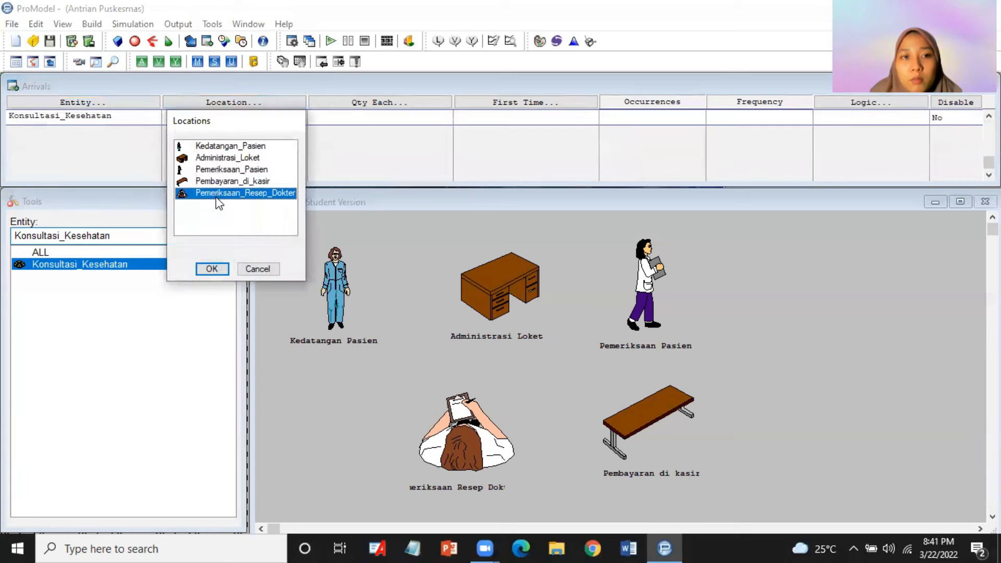
pyautogui.click(220, 270)
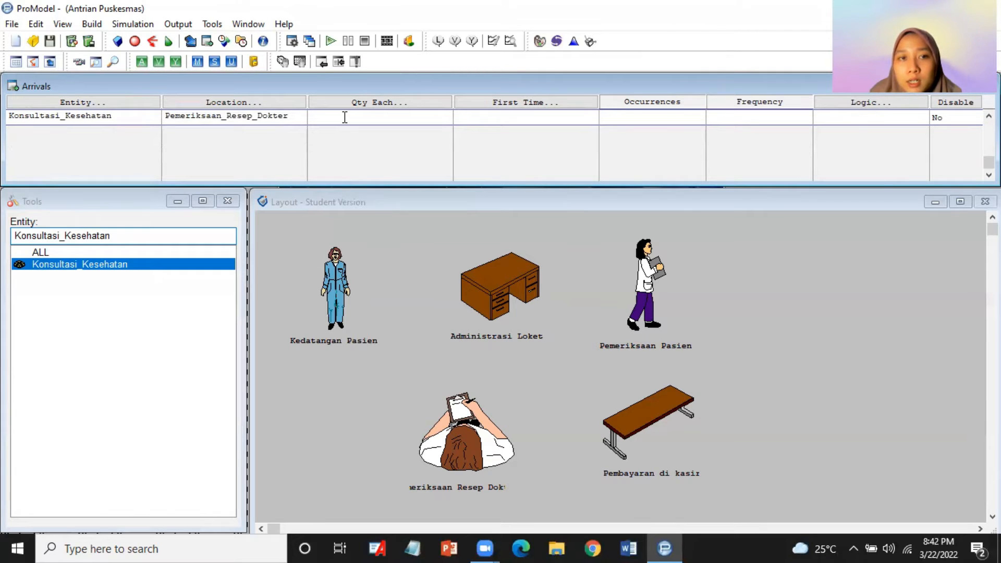
# - Set the Pemeriksaan_Resep_Dokter arrival to quantity 1, occurrences INF and frequency 1
pyautogui.write('1')
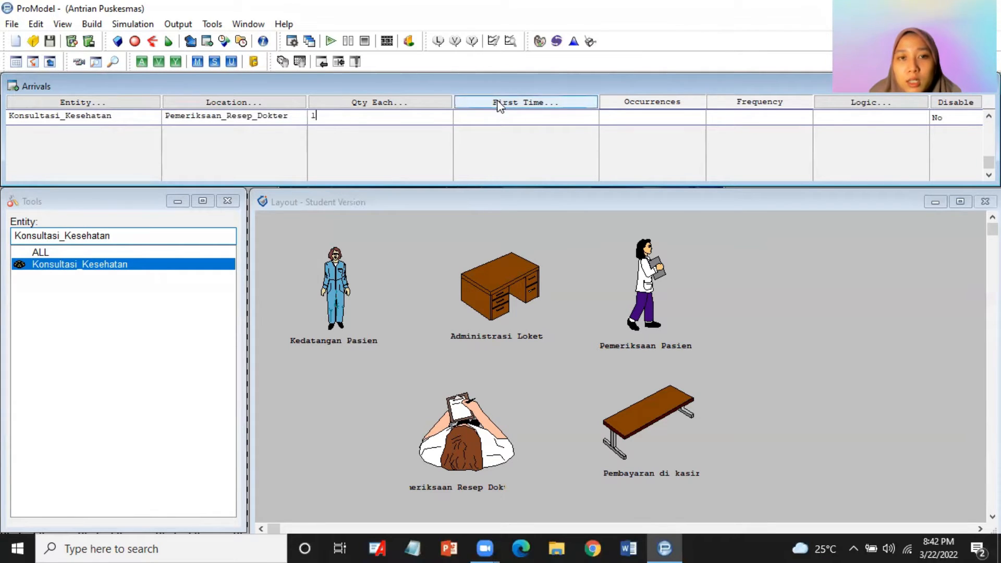
pyautogui.click(651, 114)
pyautogui.write('INF')
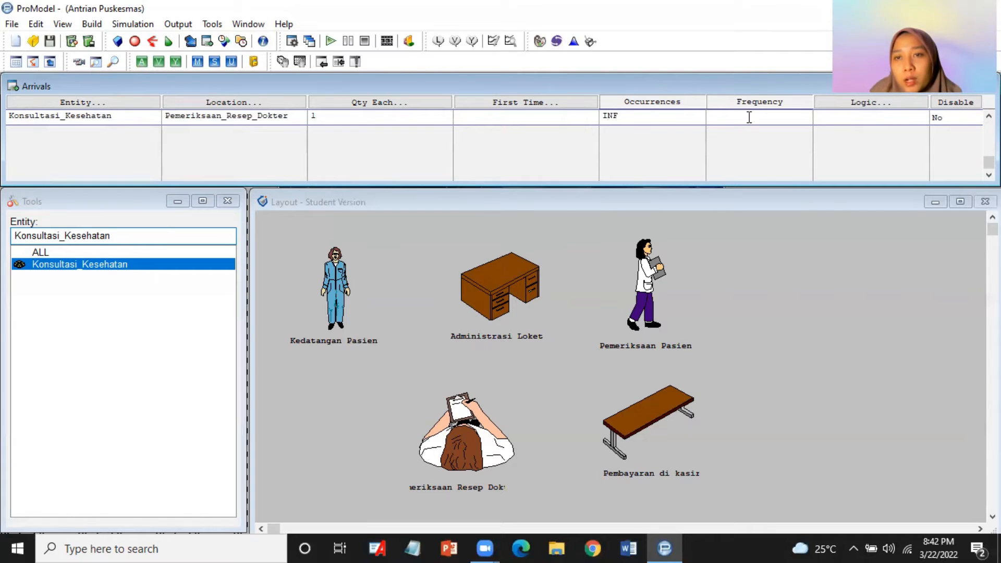
pyautogui.write('1')
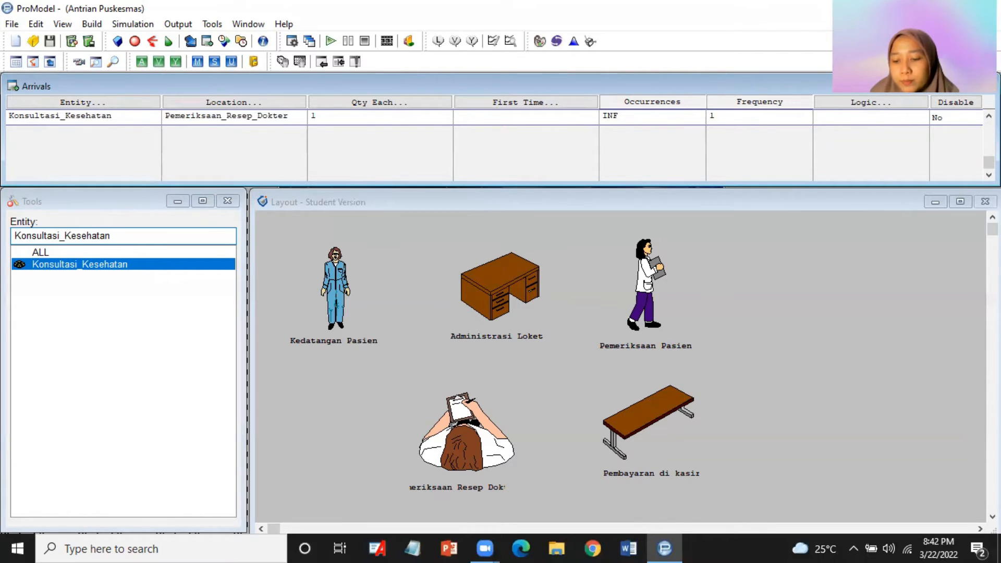
pyautogui.click(609, 46)
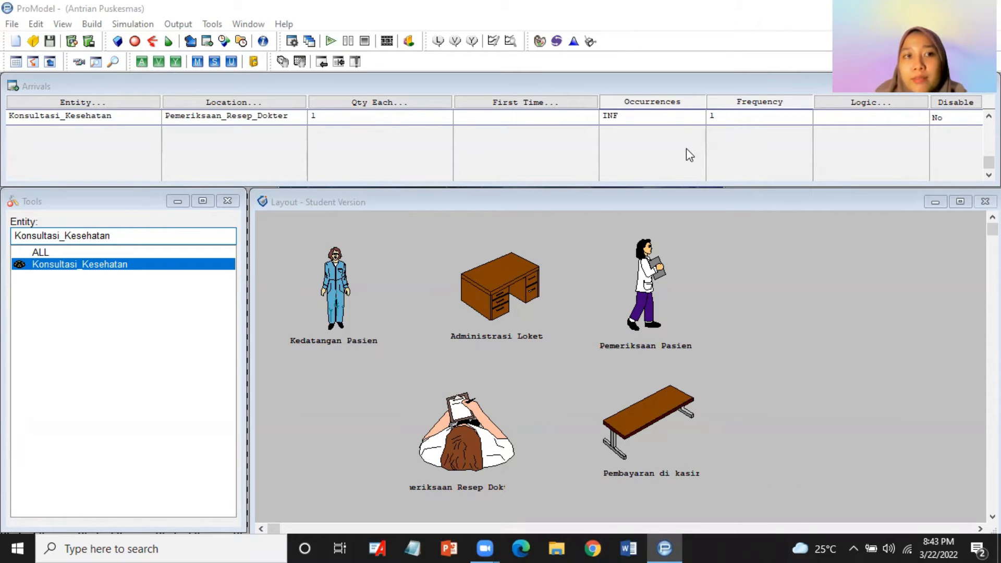
# - Open the processing definitions and create a first process for Konsultasi_Kesehatan at the Kedatangan_Pasien location
pyautogui.click(101, 26)
pyautogui.click(144, 112)
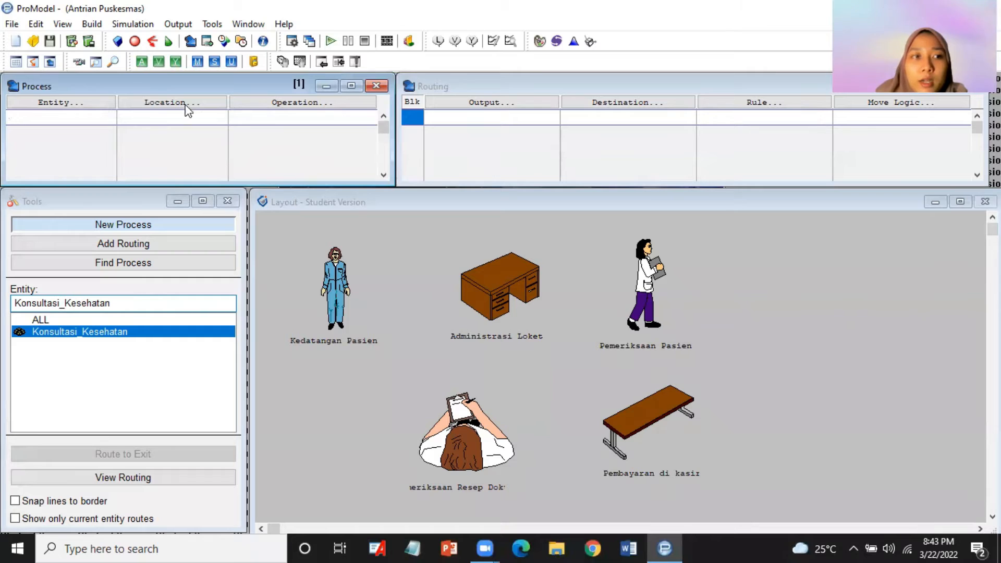
pyautogui.click(80, 101)
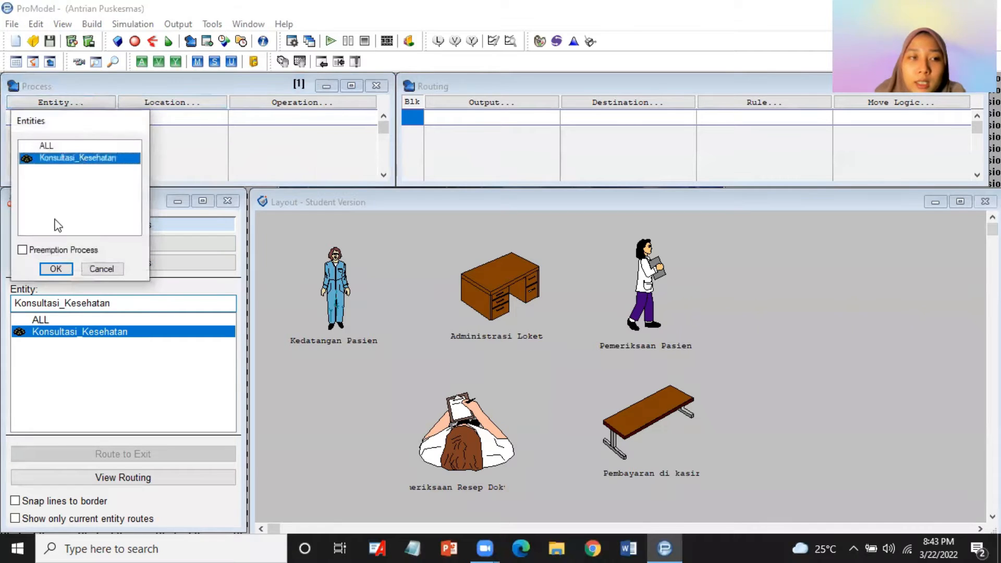
pyautogui.click(66, 269)
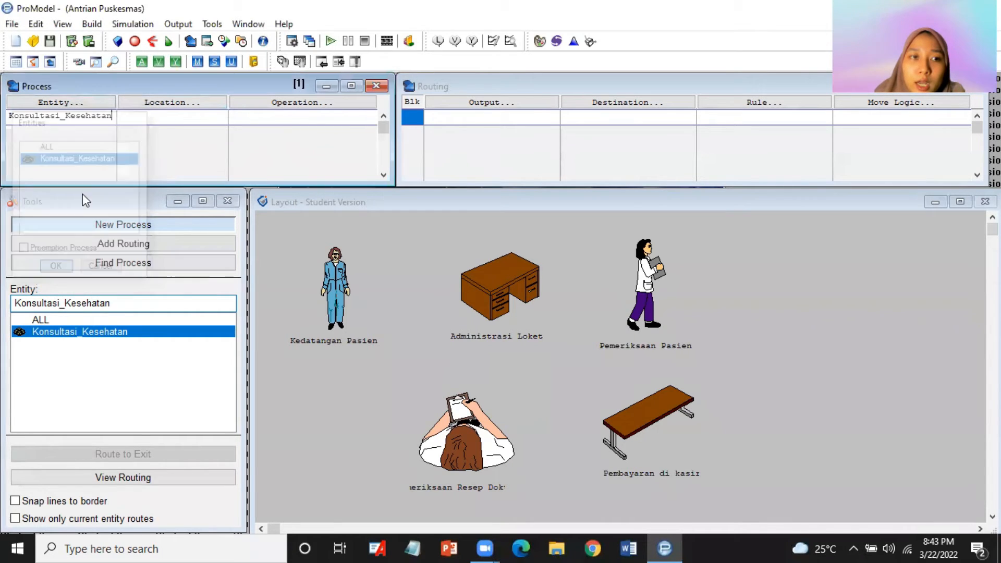
pyautogui.click(147, 104)
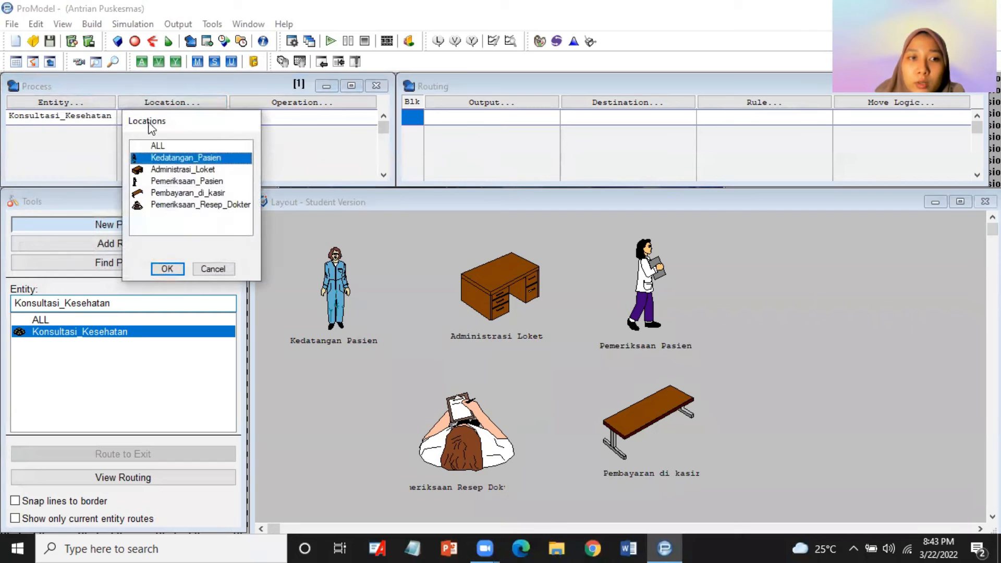
pyautogui.click(166, 269)
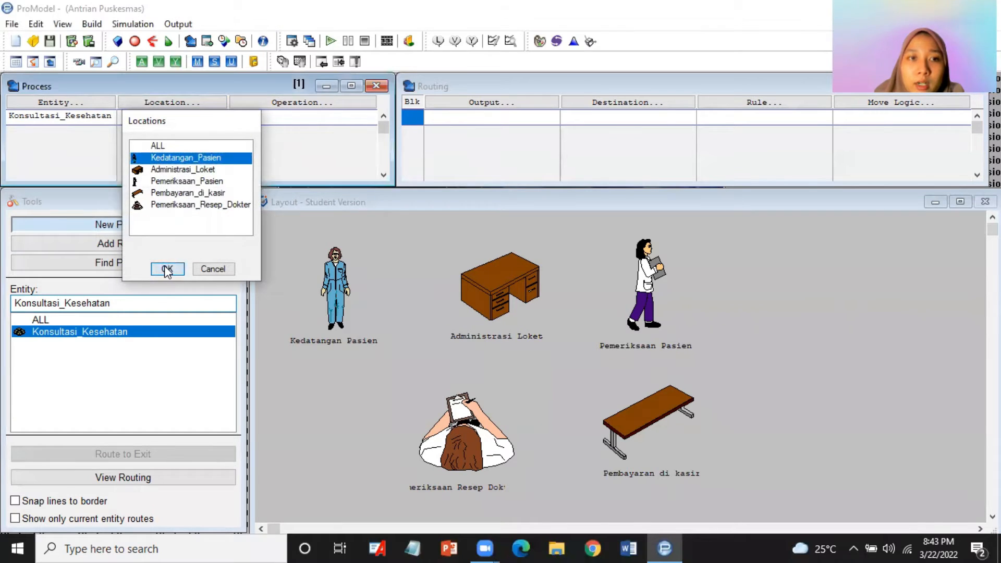
# - Route the Kedatangan_Pasien process with output Konsultasi_Kesehatan to the destination Administrasi_Loket
pyautogui.click(495, 110)
pyautogui.click(473, 268)
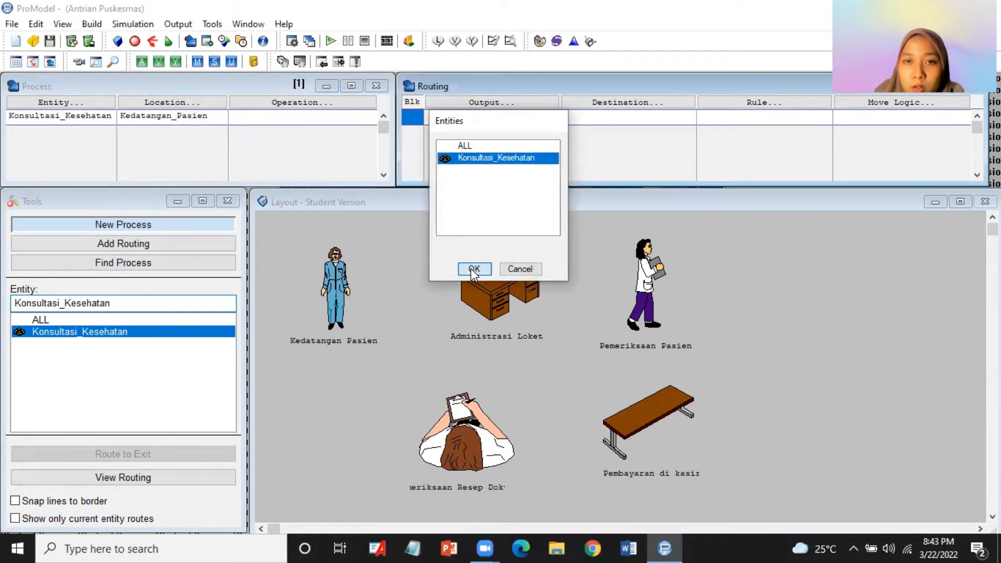
pyautogui.click(585, 101)
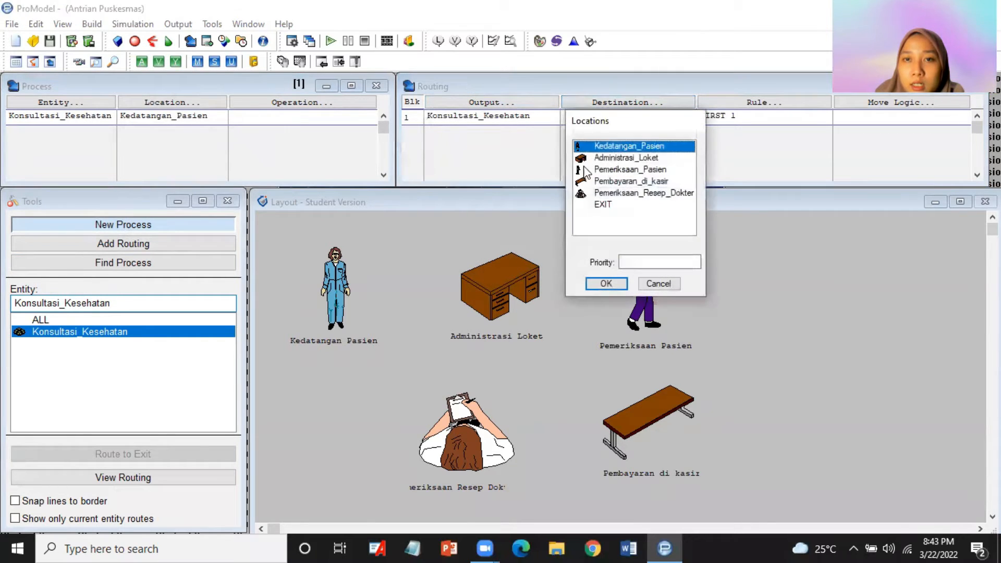
pyautogui.click(623, 158)
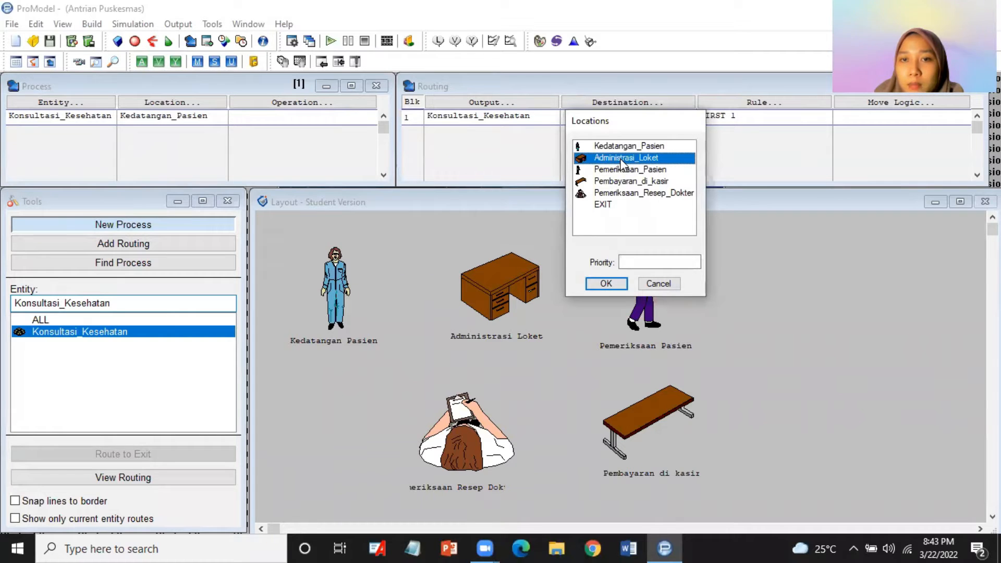
pyautogui.click(605, 284)
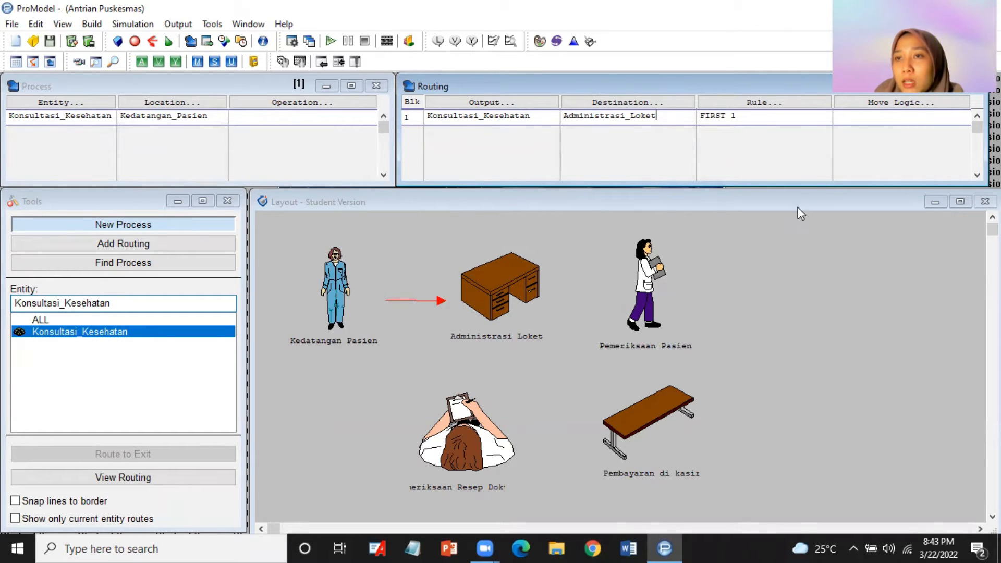
# - Open the first route's move logic, switch to Stat::Fit and enter the data points 5, 7, 8, 6, 3, 6, 7, 8, 6, 8
pyautogui.click(885, 104)
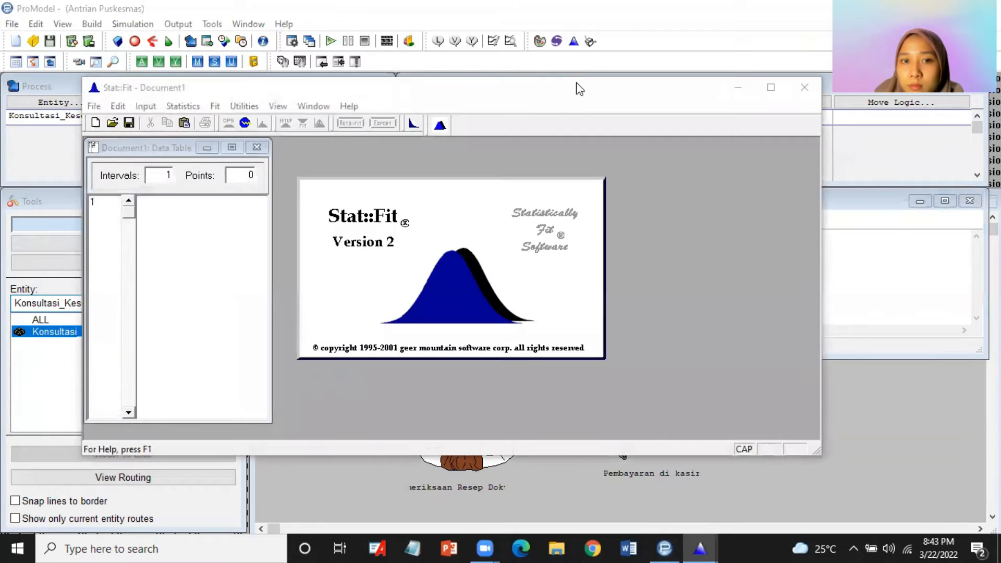
pyautogui.click(187, 204)
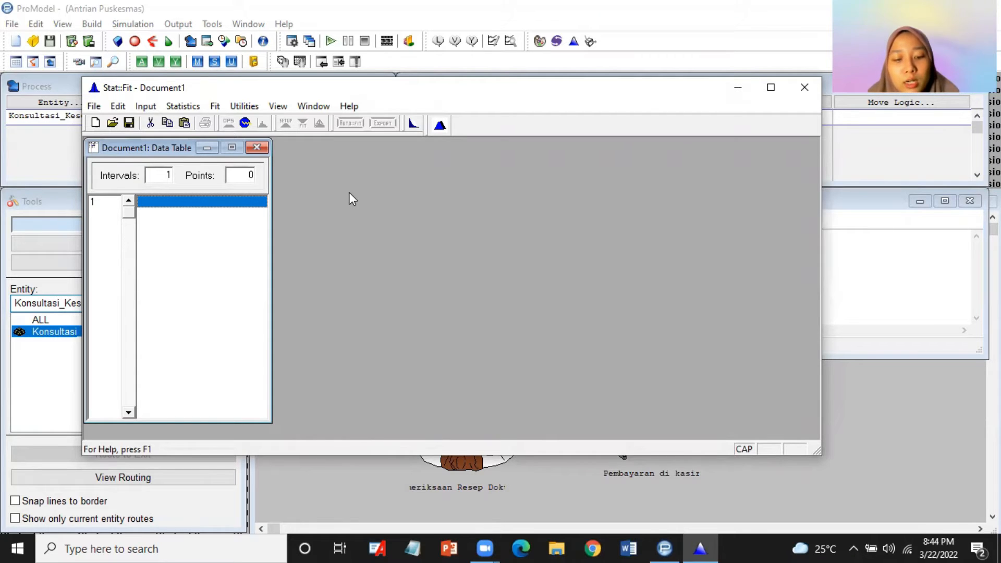
pyautogui.write('5')
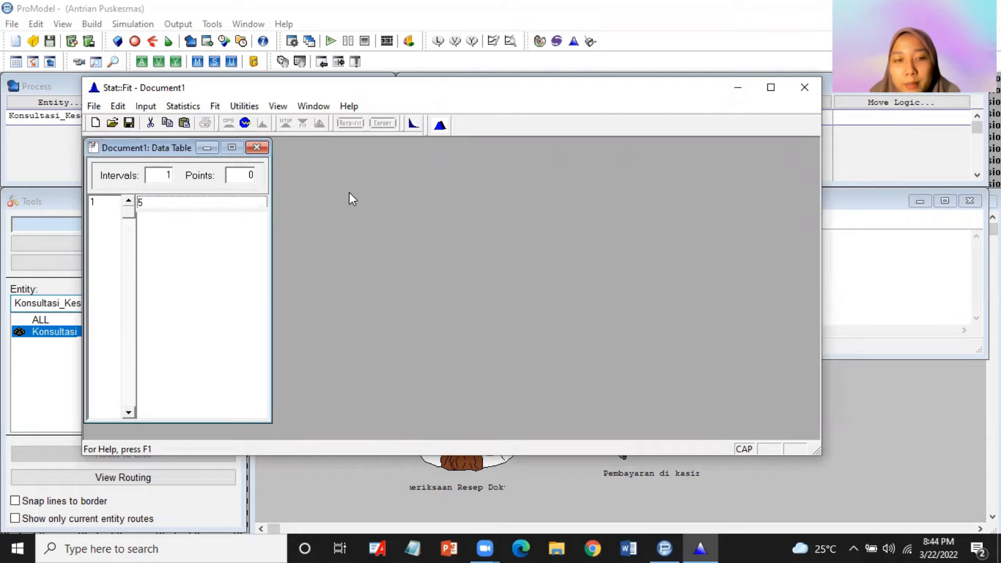
pyautogui.press('Return')
pyautogui.write('7')
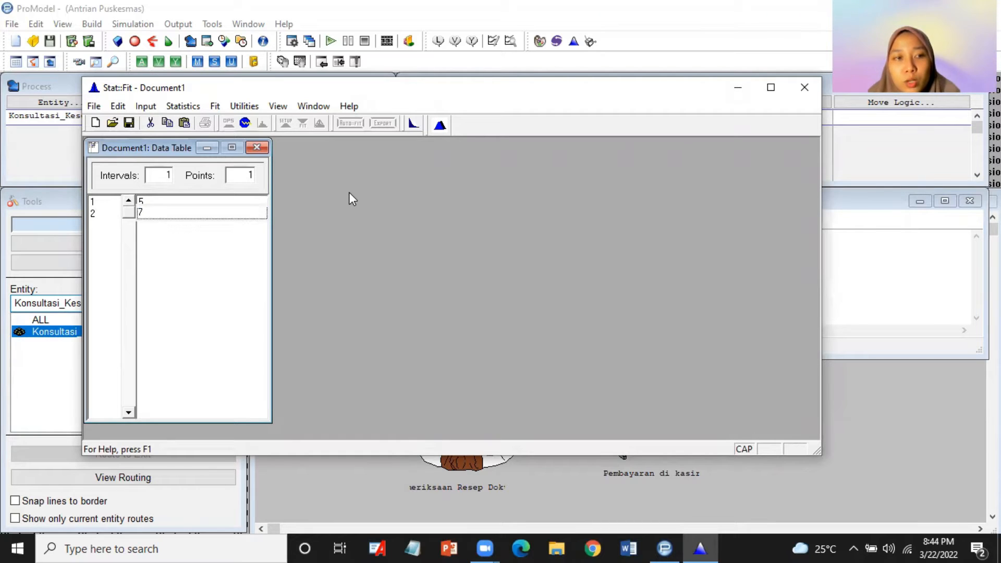
pyautogui.press('Return')
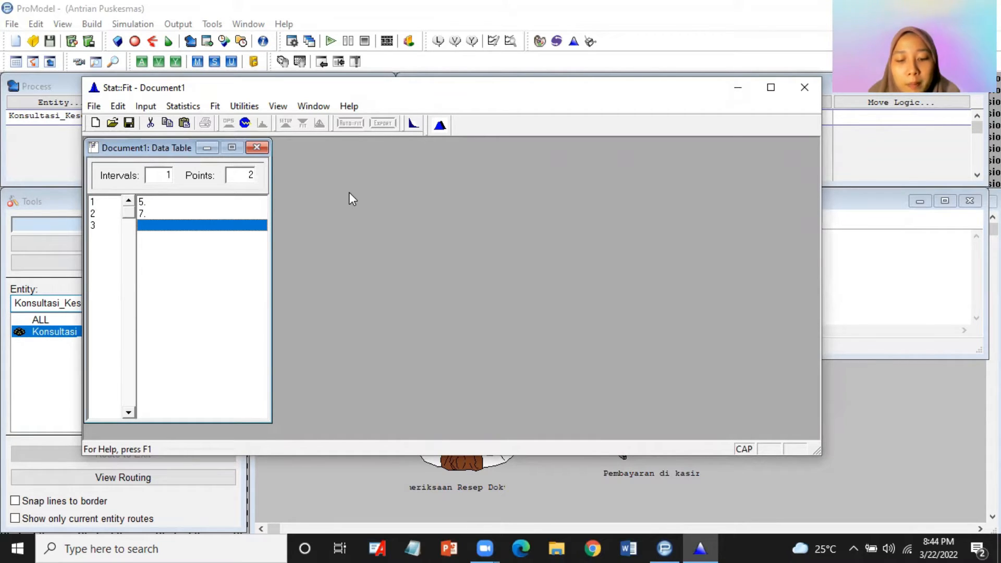
pyautogui.write('8')
pyautogui.press('Return')
pyautogui.write('6')
pyautogui.press('Return')
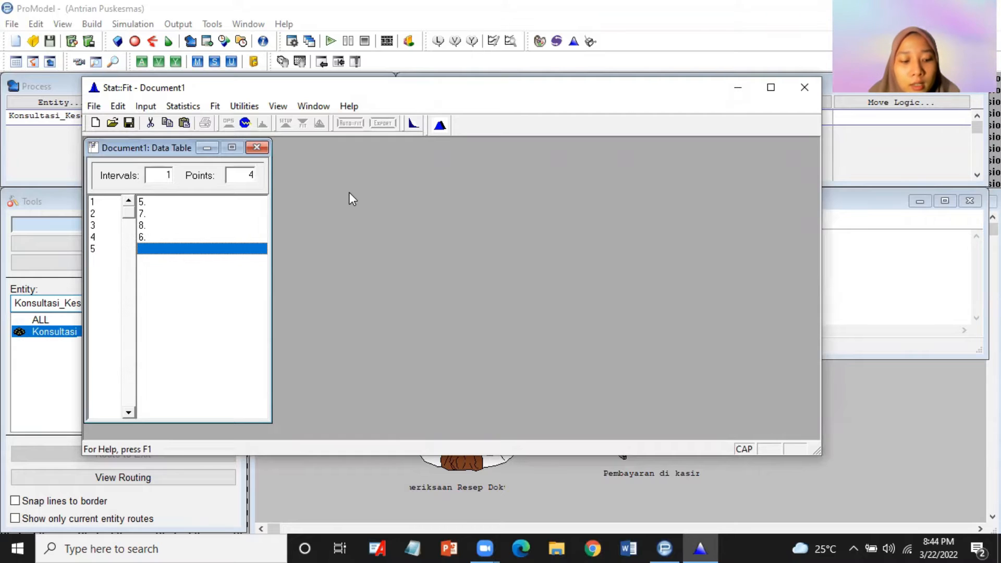
pyautogui.write('3')
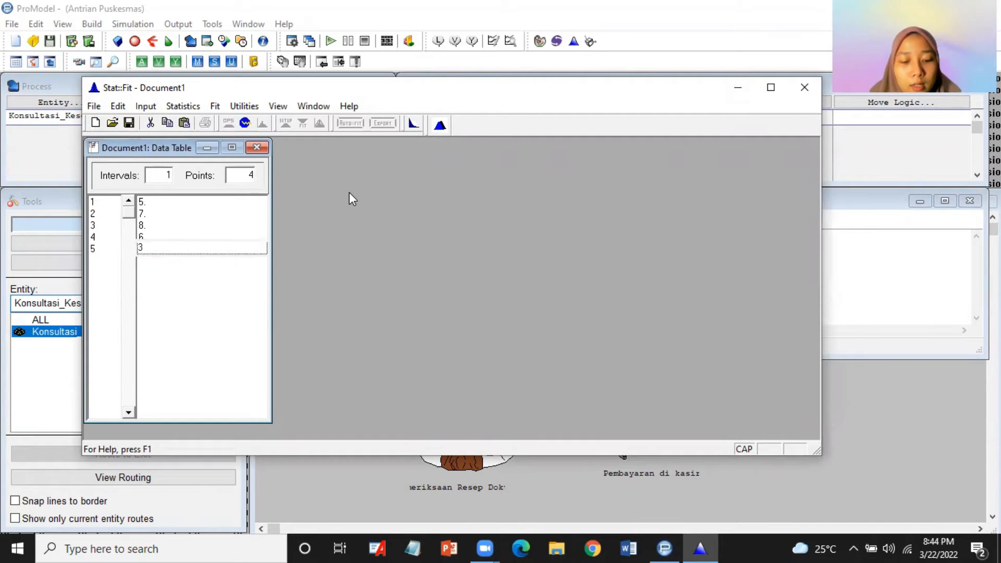
pyautogui.press('Return')
pyautogui.write('6')
pyautogui.press('Return')
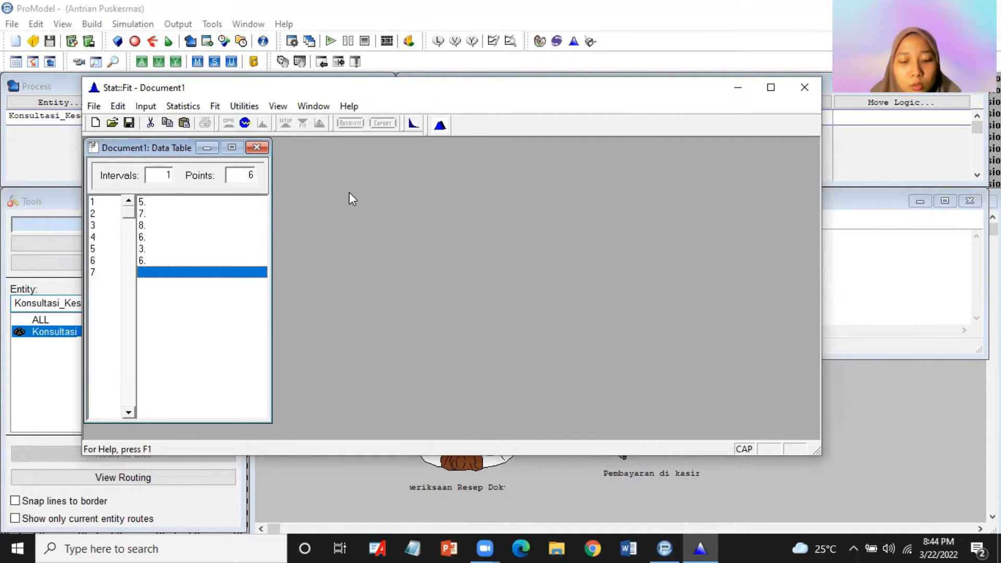
pyautogui.write('7')
pyautogui.press('Return')
pyautogui.write('8')
pyautogui.press('Return')
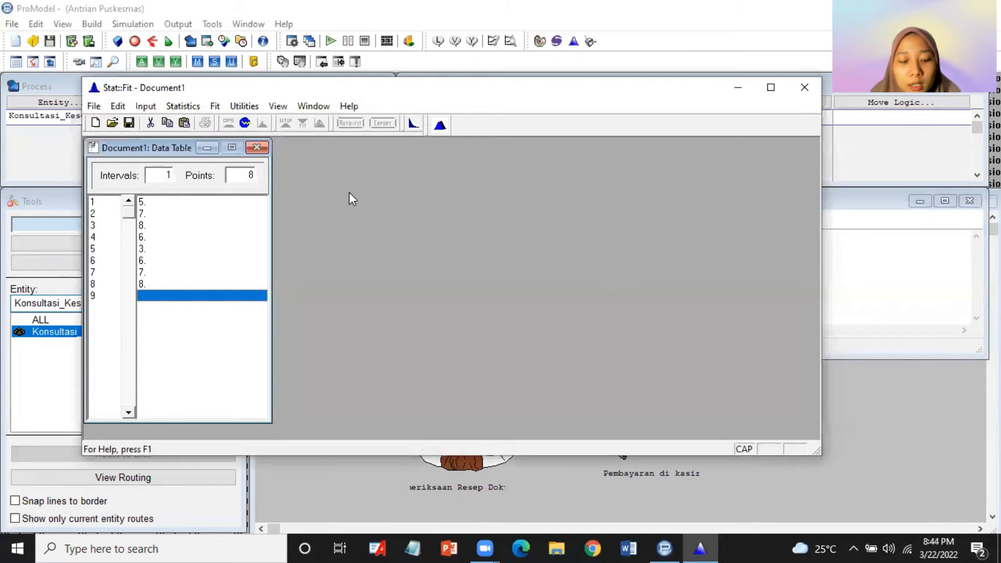
pyautogui.write('6')
pyautogui.press('Return')
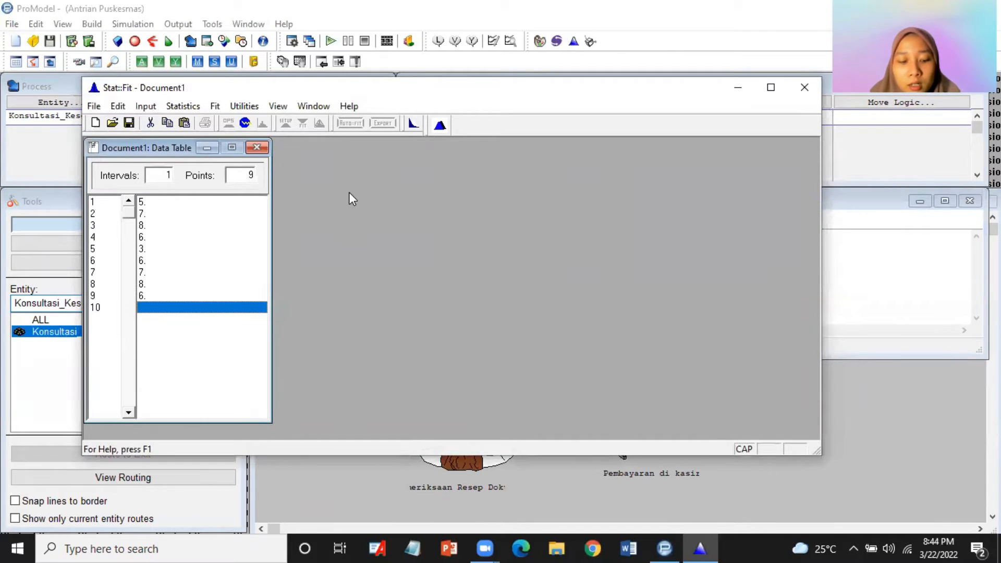
pyautogui.write('8')
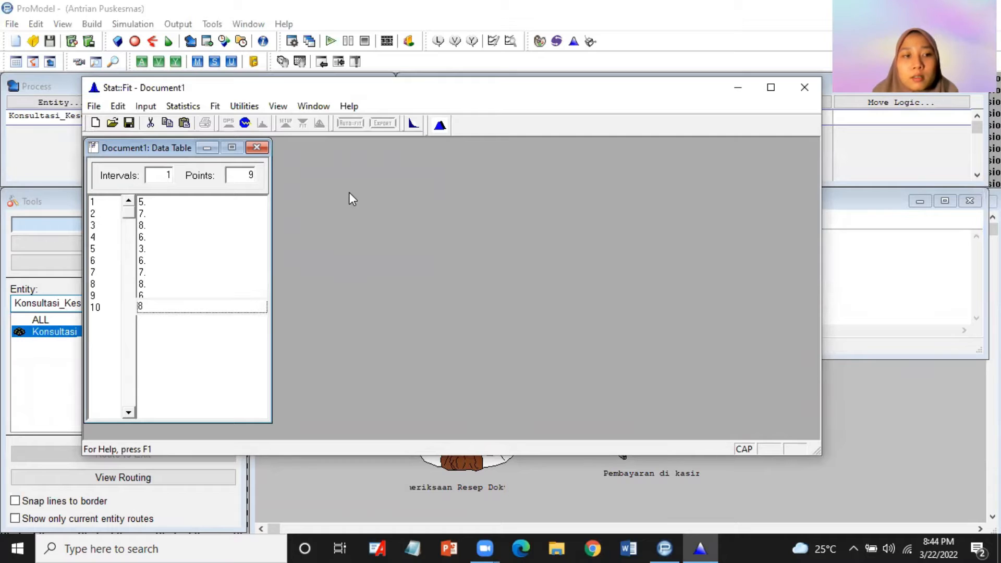
pyautogui.press('Return')
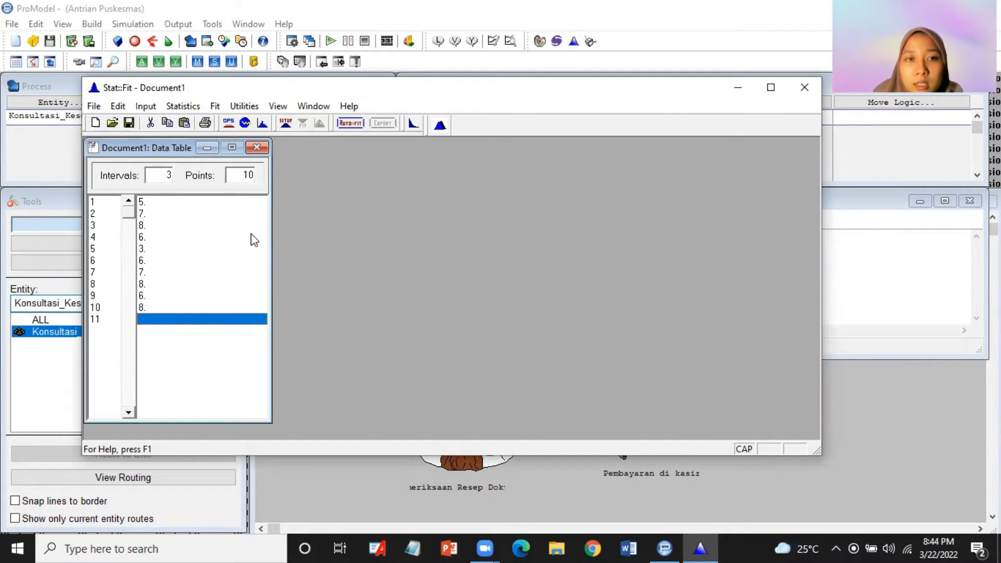
# - Run Auto::Fit on the data points using discrete distributions
pyautogui.click(341, 125)
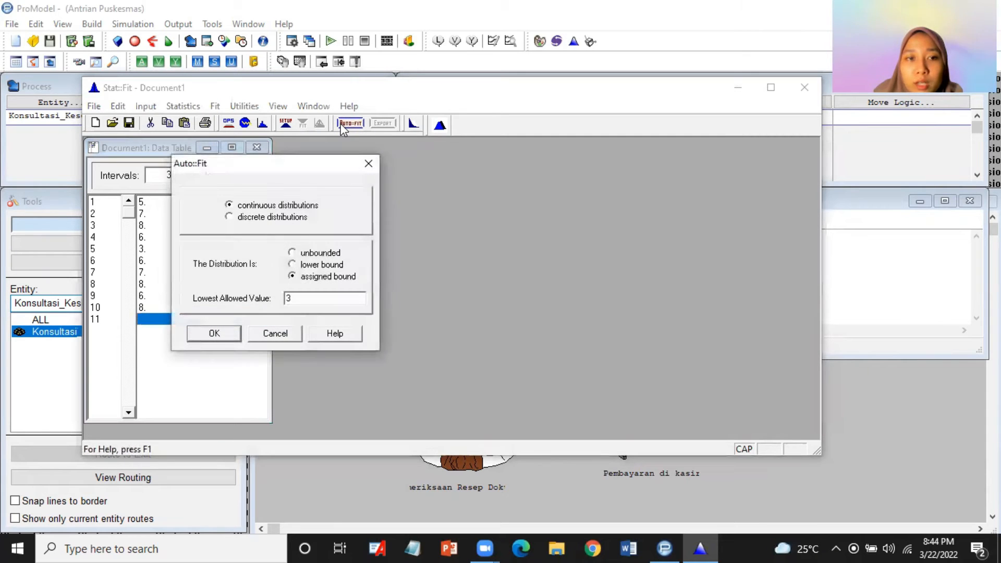
pyautogui.moveTo(327, 166); pyautogui.dragTo(432, 159)
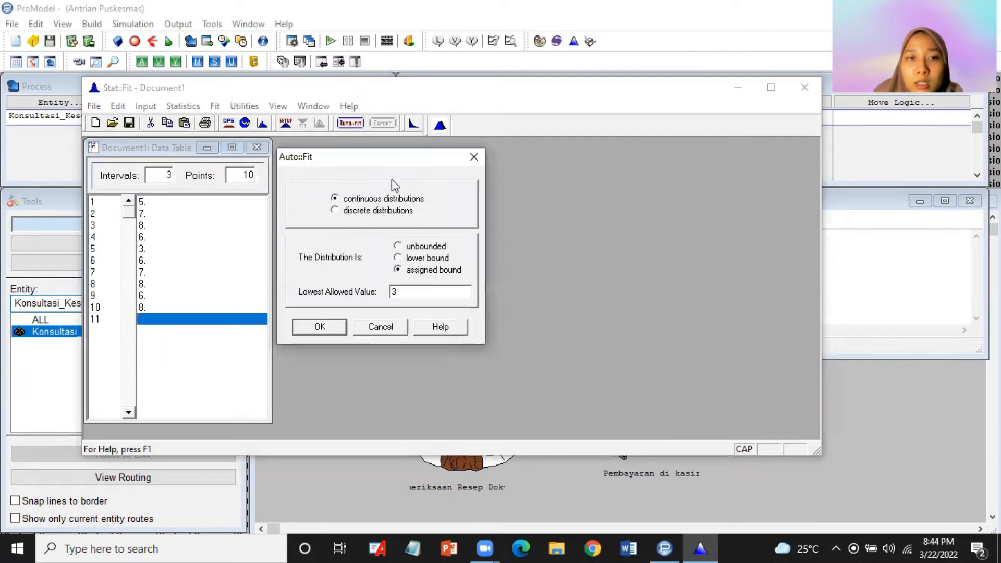
pyautogui.click(335, 211)
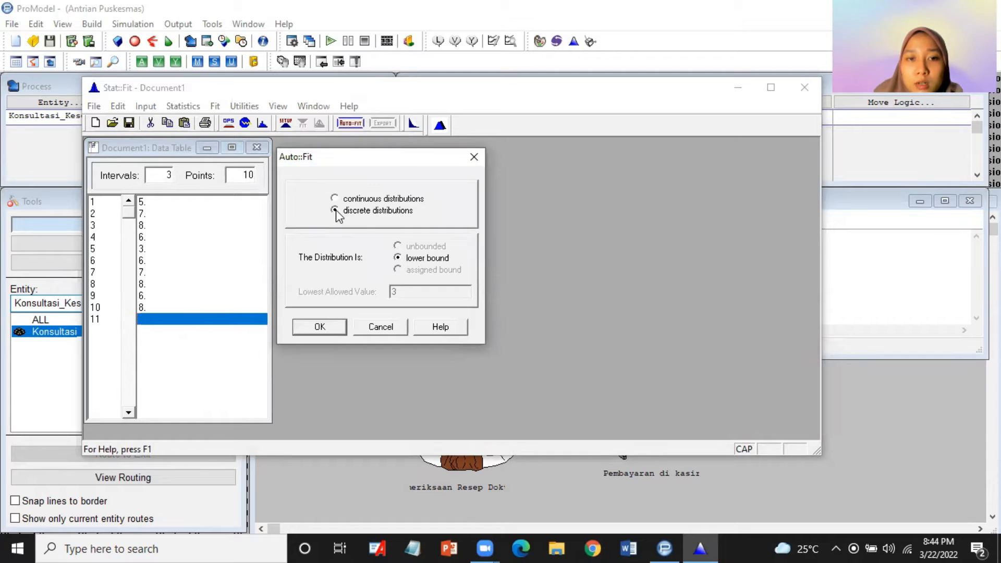
pyautogui.click(337, 327)
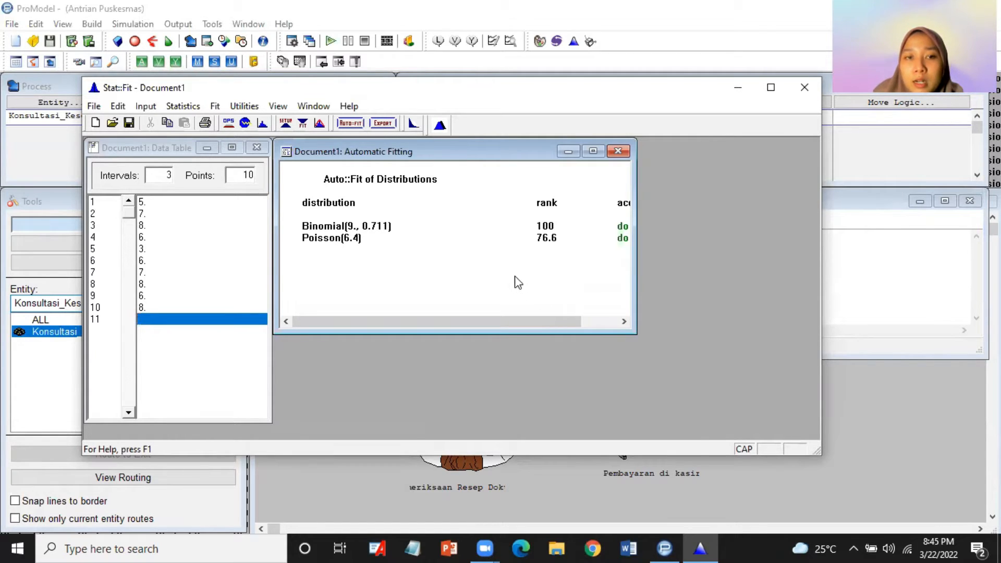
# - Export the fitted Binomial distribution to the clipboard in ProModel format
pyautogui.click(384, 125)
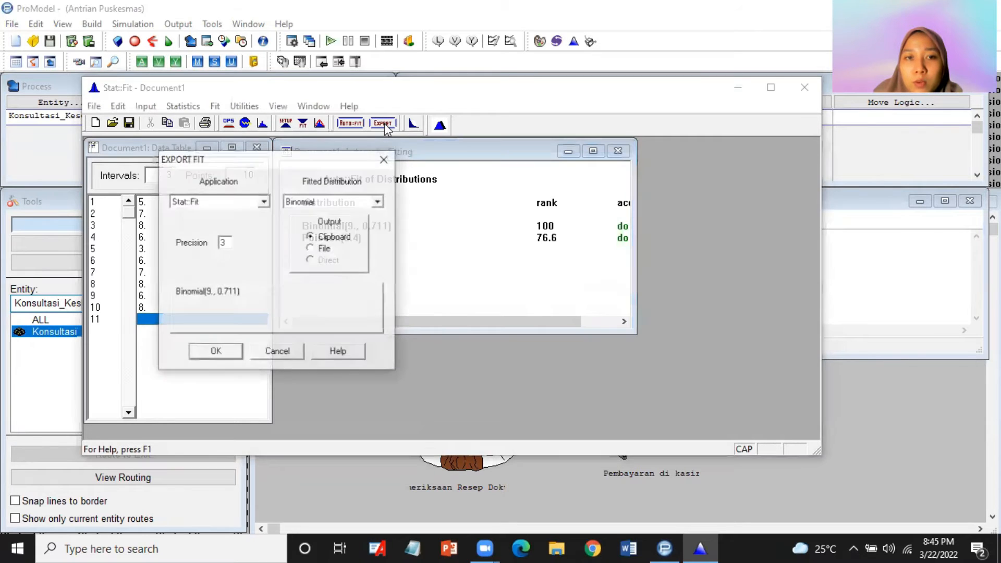
pyautogui.click(265, 201)
pyautogui.scroll(3, 235, 255)
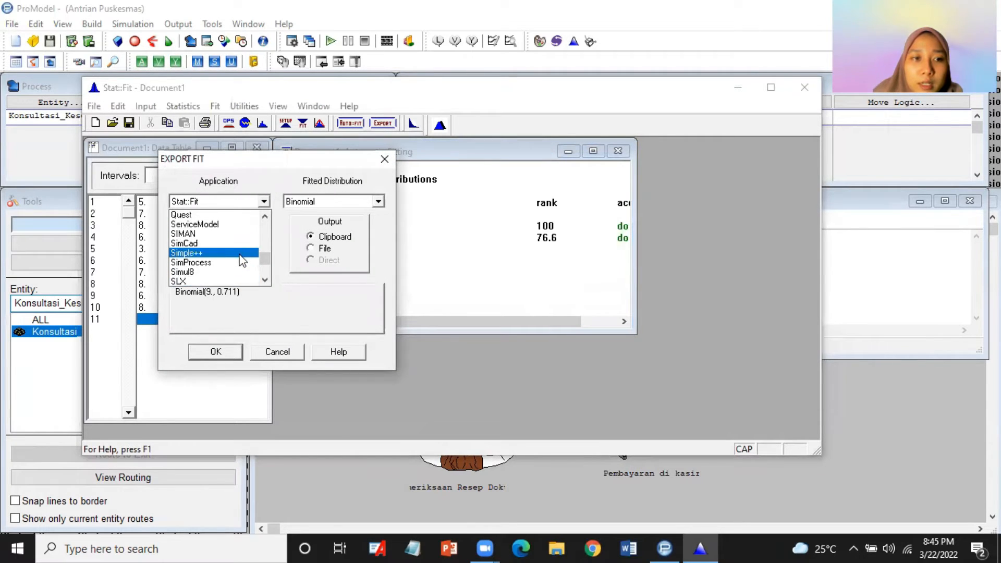
pyautogui.scroll(1, 232, 259)
pyautogui.click(211, 230)
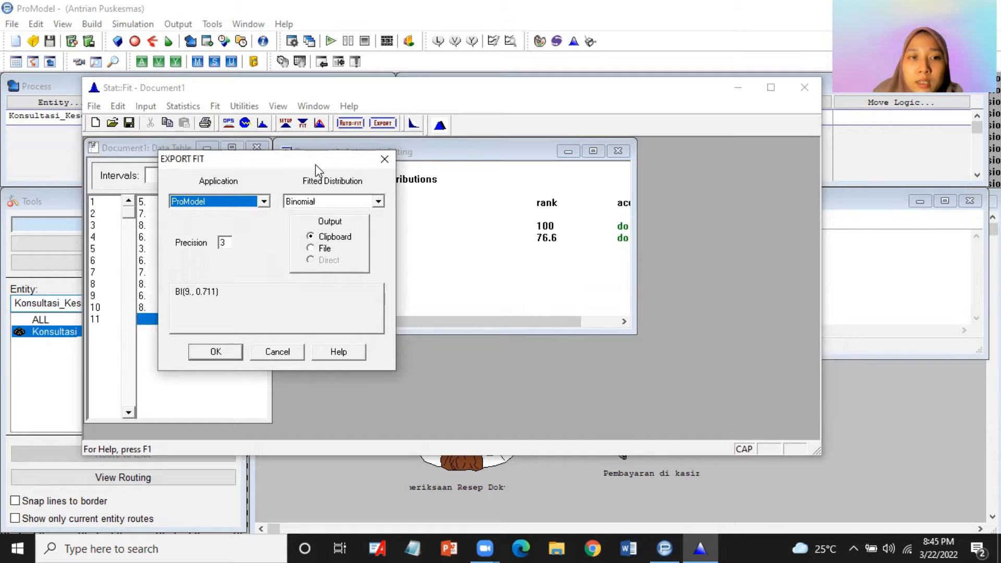
pyautogui.moveTo(315, 165); pyautogui.dragTo(216, 165)
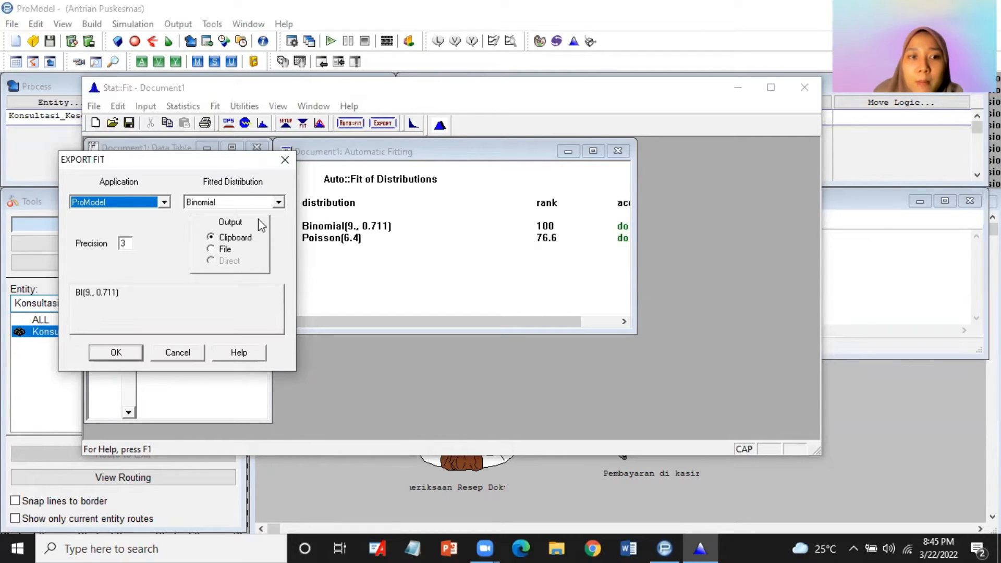
pyautogui.click(279, 203)
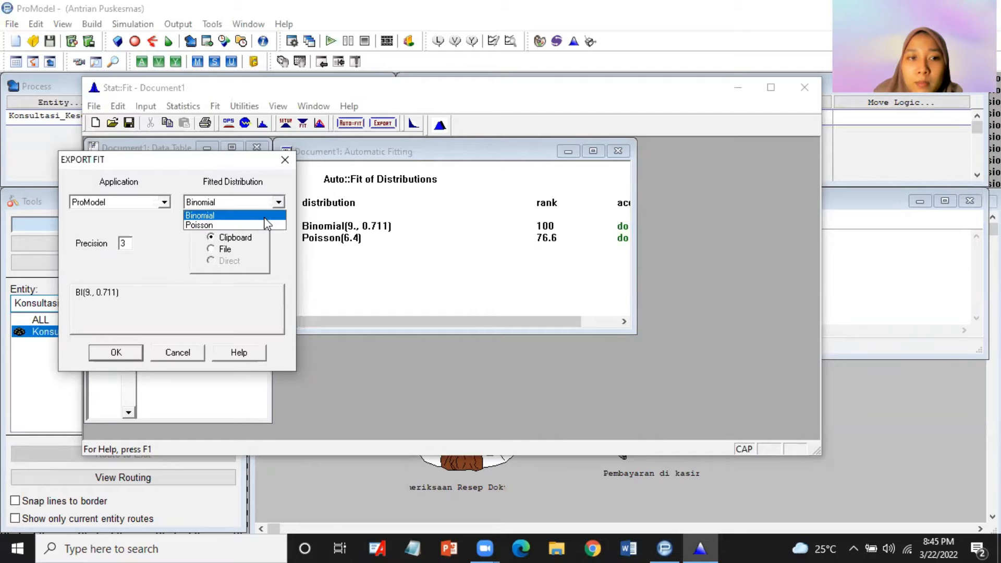
pyautogui.click(266, 214)
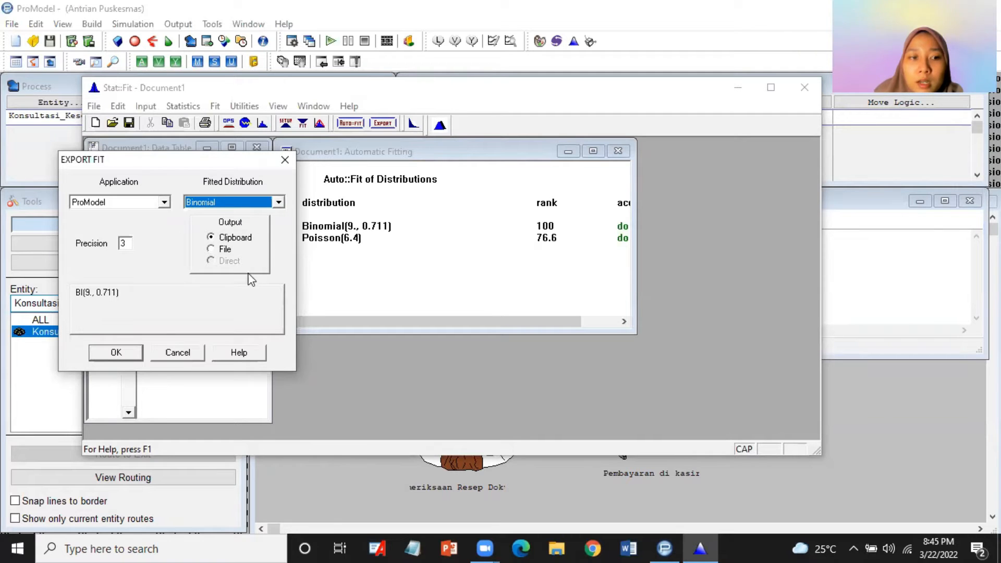
pyautogui.click(127, 352)
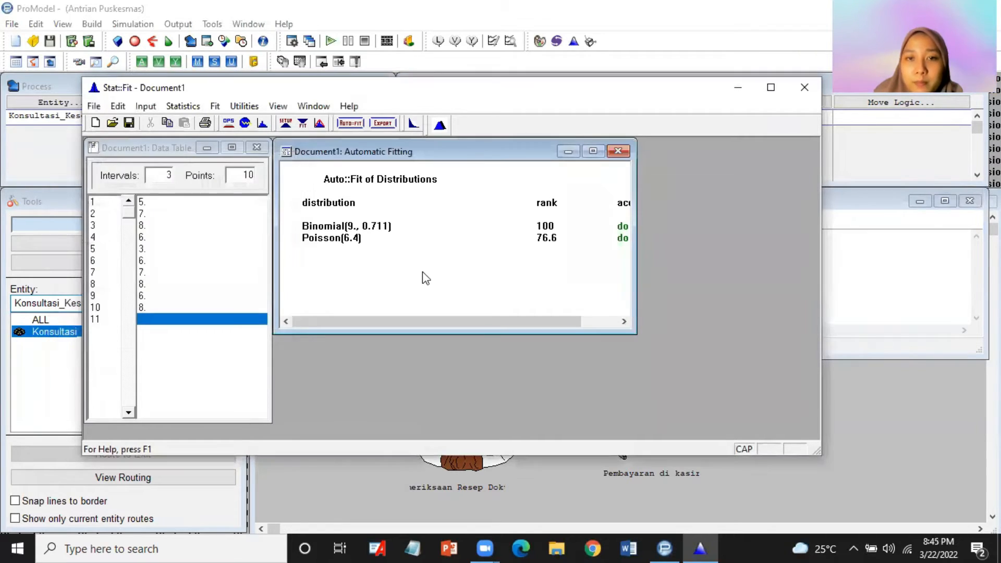
# - Back in ProModel, build the move logic MOVE FOR BI(9., 0.711) for the route to Administrasi_Loket, using the exported distribution as time
pyautogui.click(853, 249)
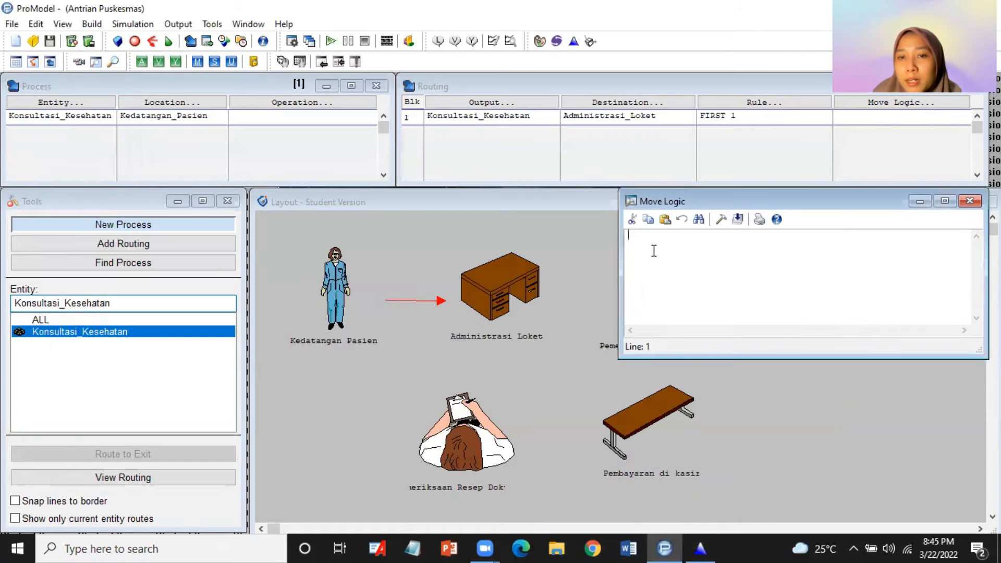
pyautogui.click(719, 220)
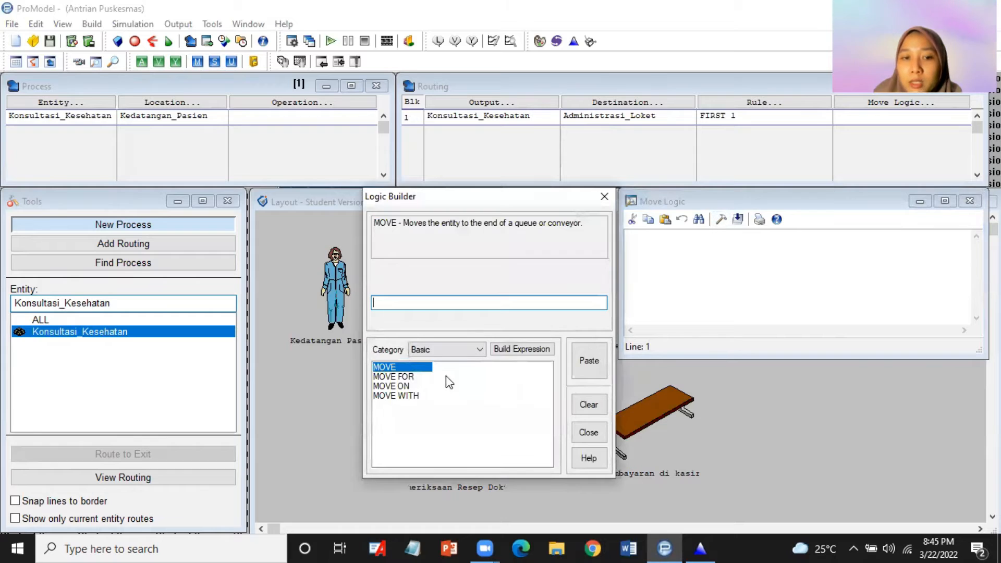
pyautogui.click(410, 379)
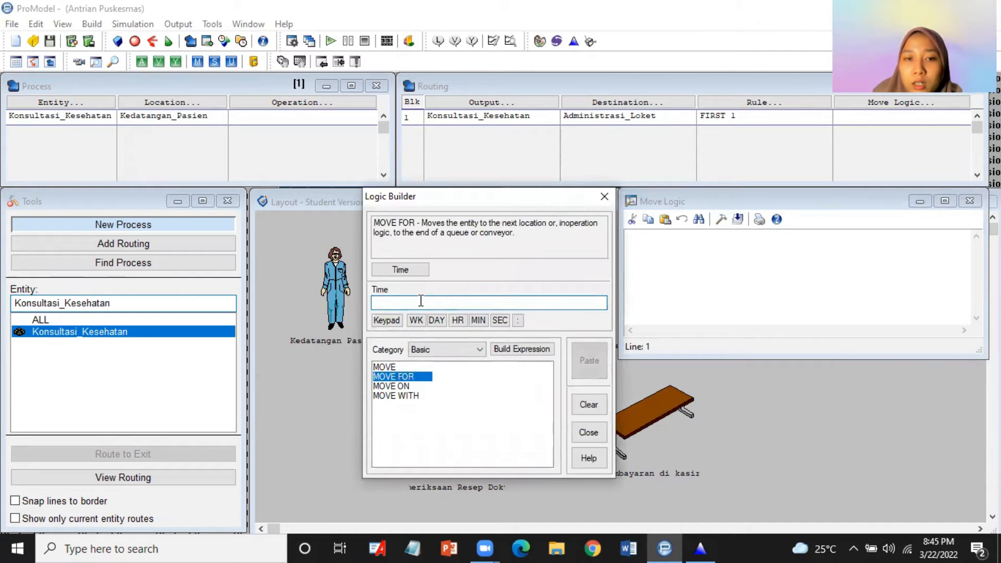
pyautogui.rightClick(435, 304)
pyautogui.click(456, 361)
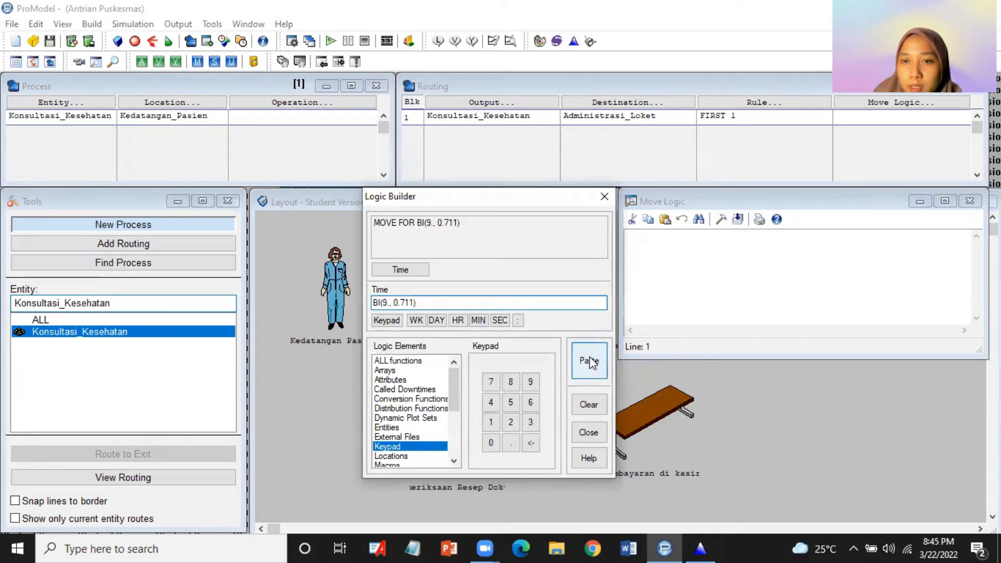
pyautogui.click(590, 361)
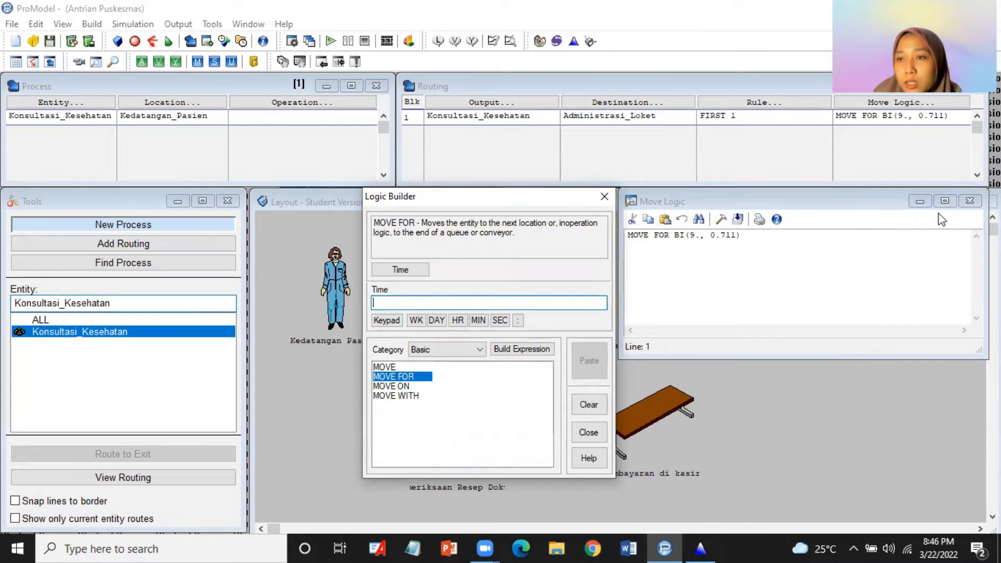
pyautogui.click(968, 202)
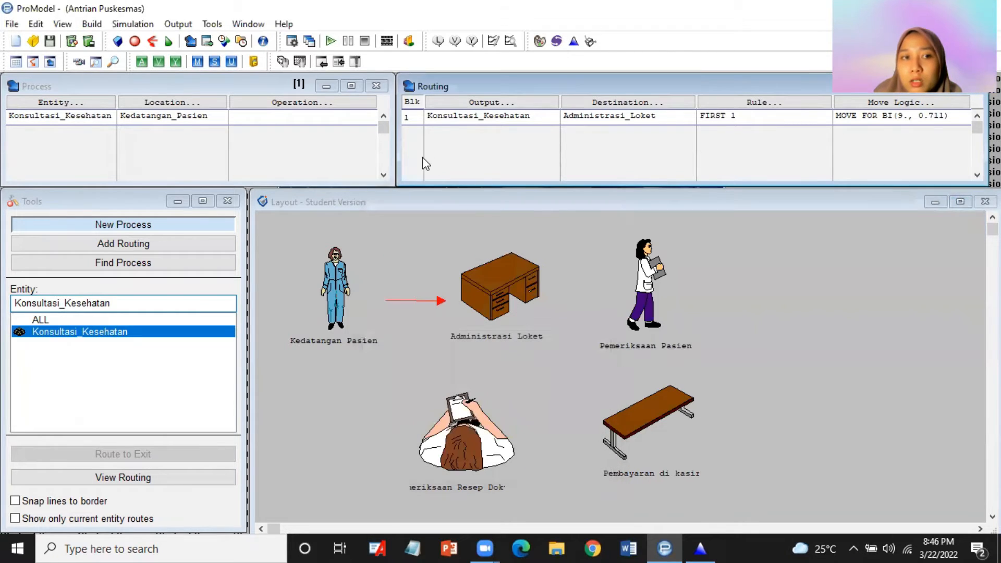
# - Add a second process for Konsultasi_Kesehatan at the Administrasi_Loket location
pyautogui.click(111, 116)
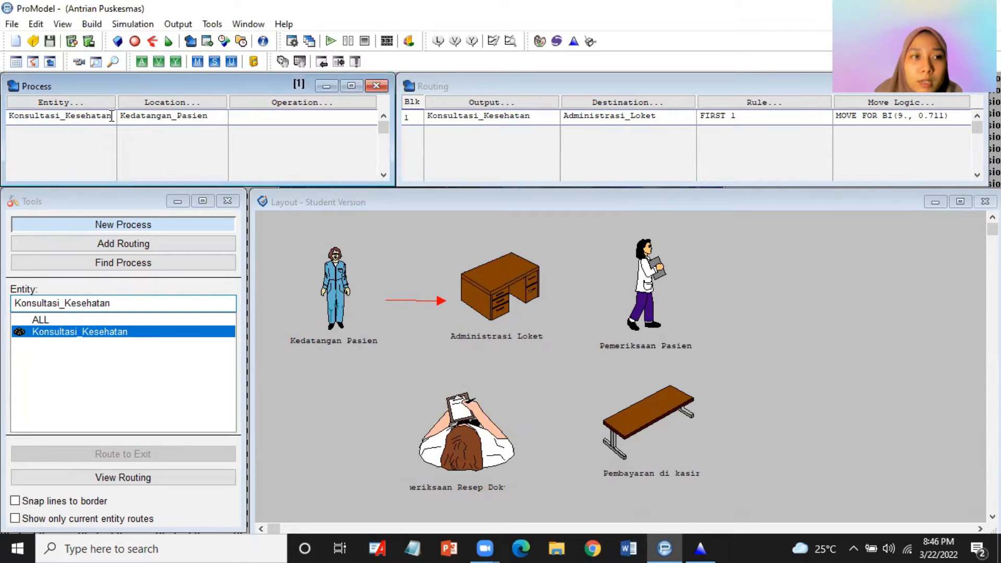
pyautogui.press('Return')
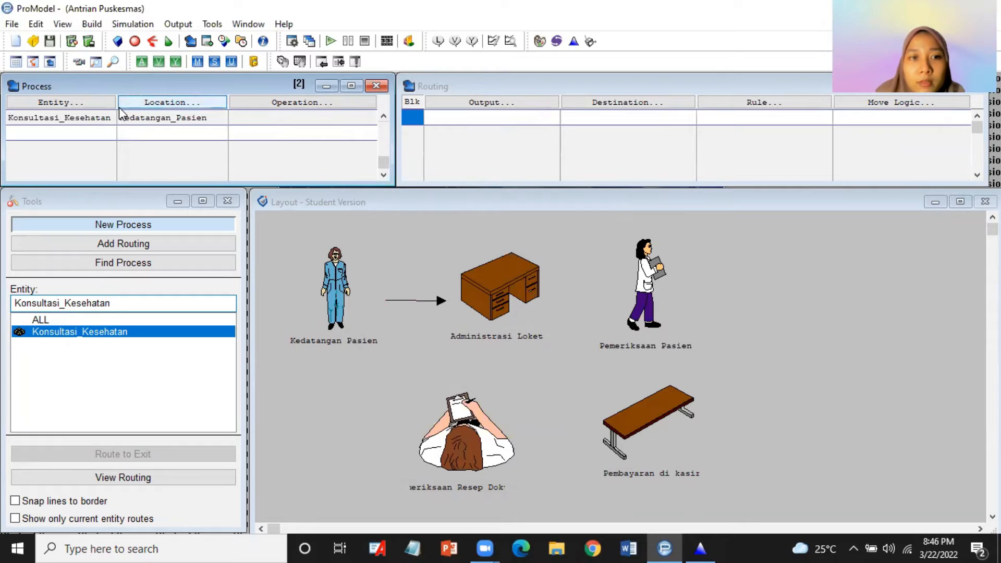
pyautogui.click(101, 103)
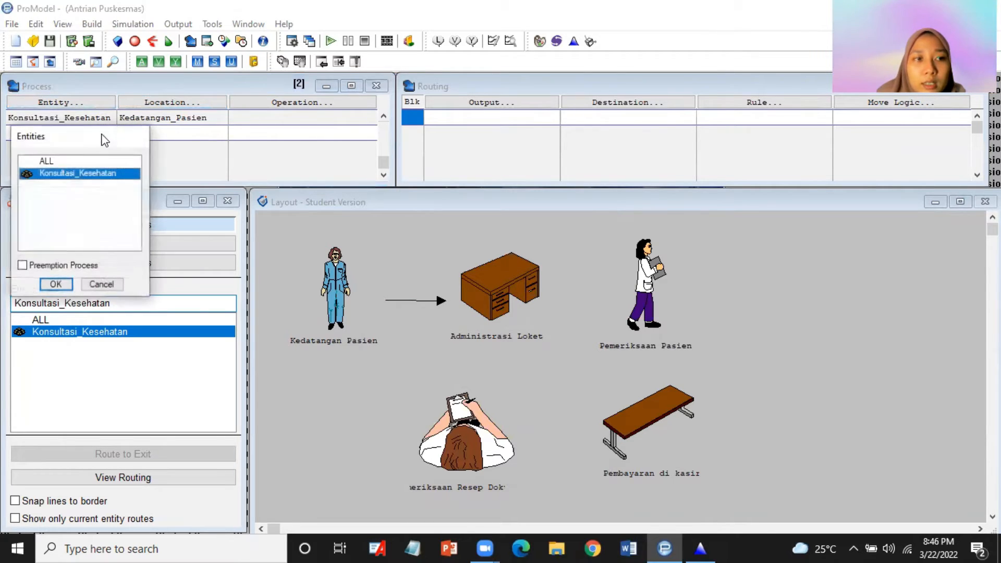
pyautogui.click(62, 286)
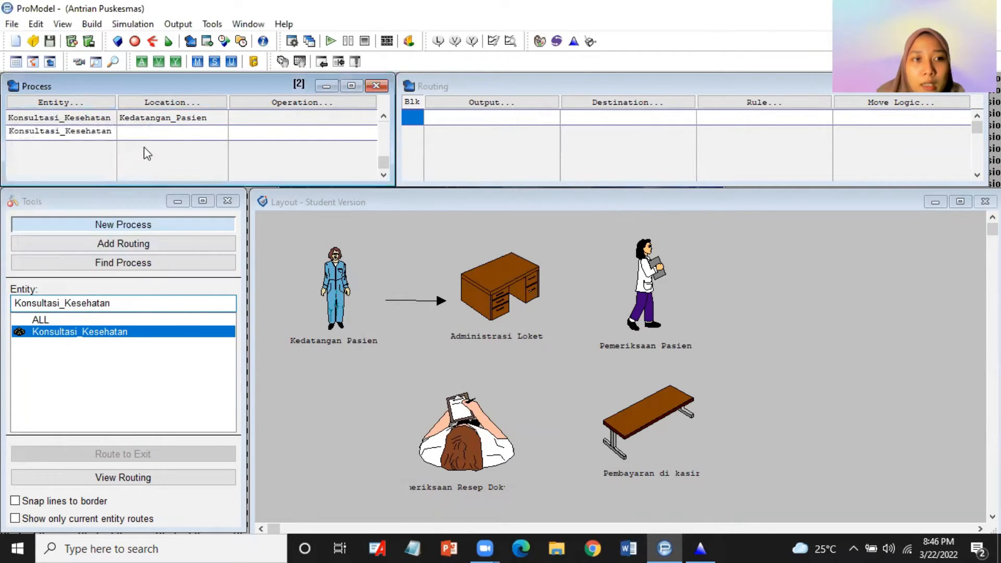
pyautogui.click(161, 103)
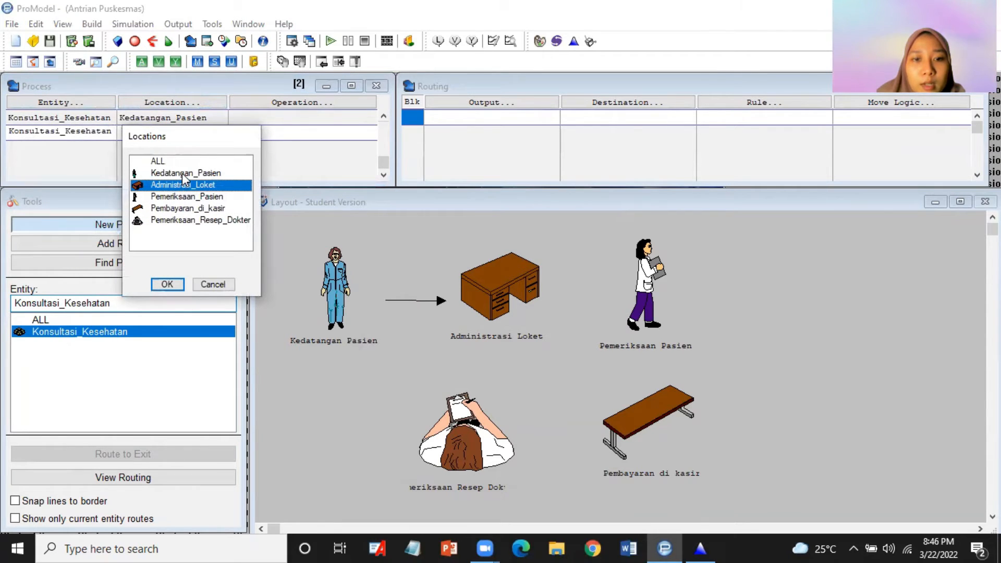
pyautogui.click(174, 281)
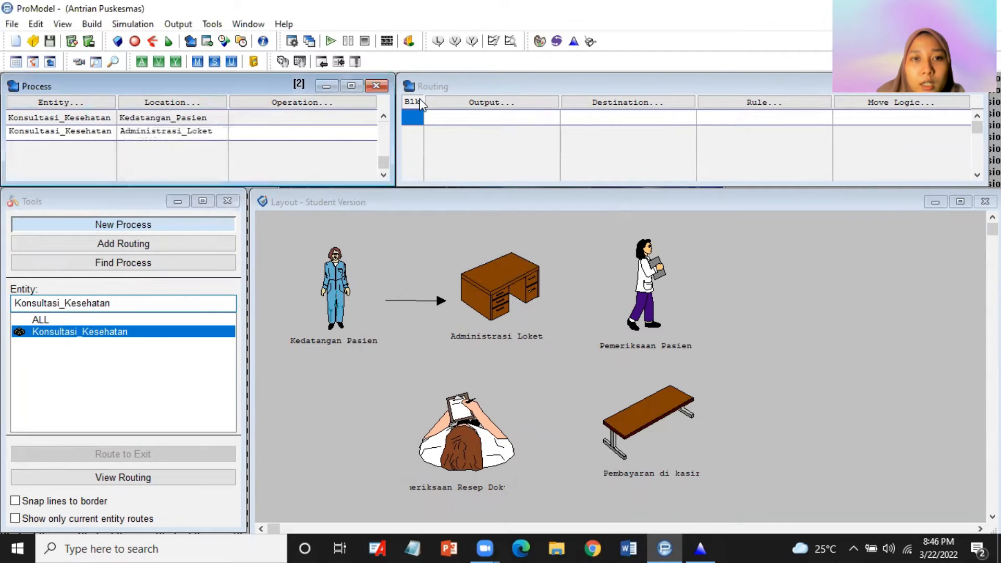
# - Route the Konsultasi_Kesehatan output from Administrasi_Loket to the destination Pemeriksaan_Pasien
pyautogui.click(464, 106)
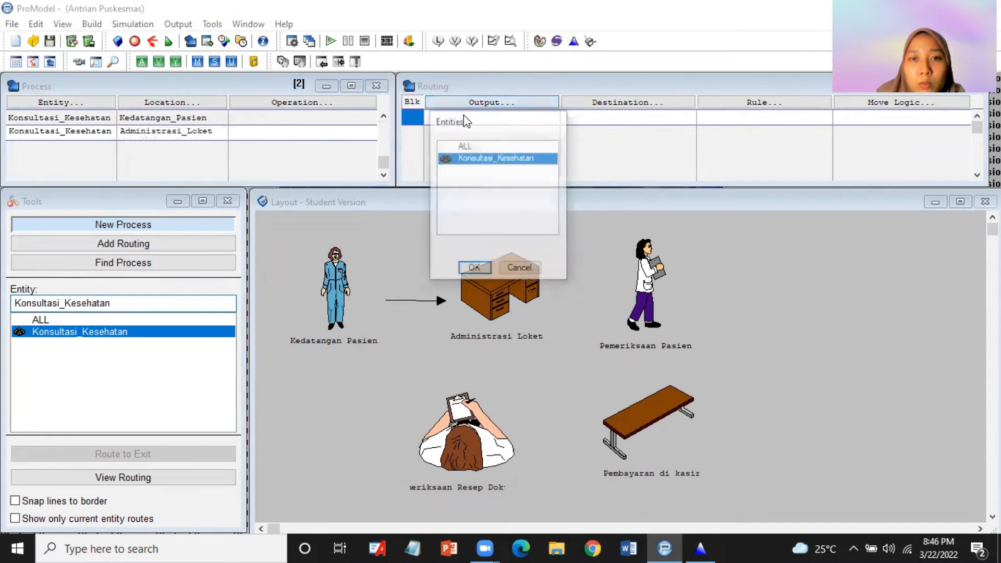
pyautogui.click(474, 269)
pyautogui.click(588, 104)
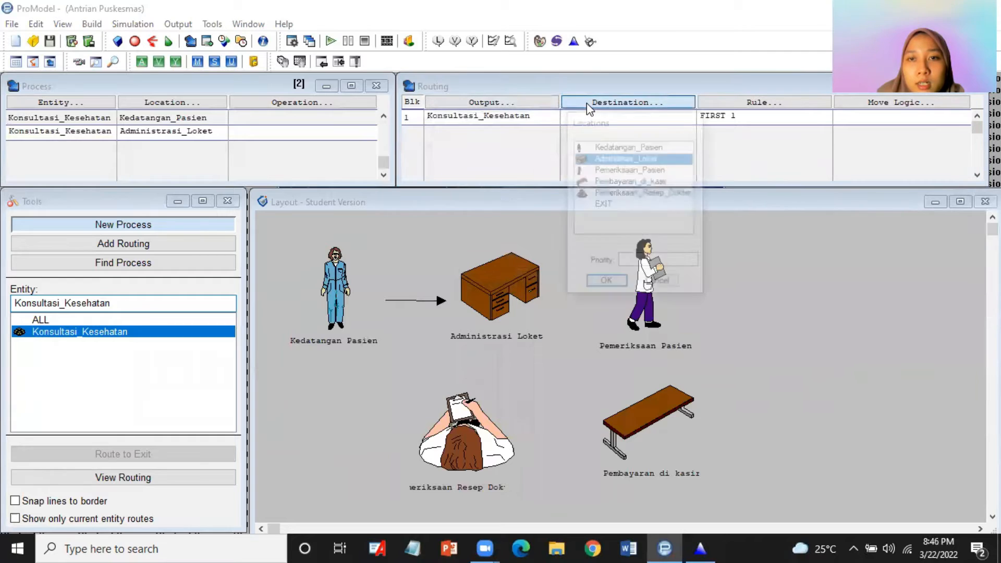
pyautogui.click(592, 168)
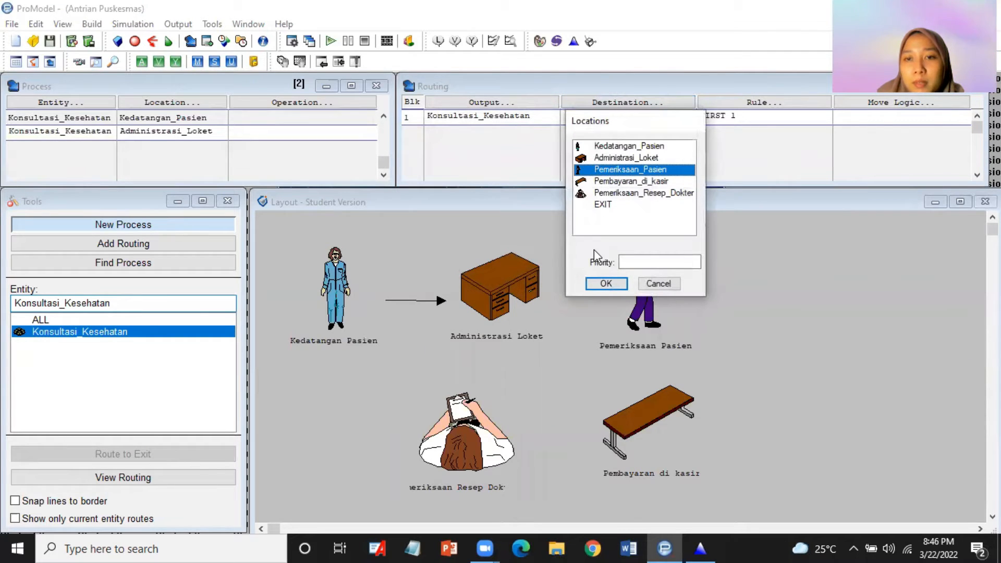
pyautogui.click(593, 283)
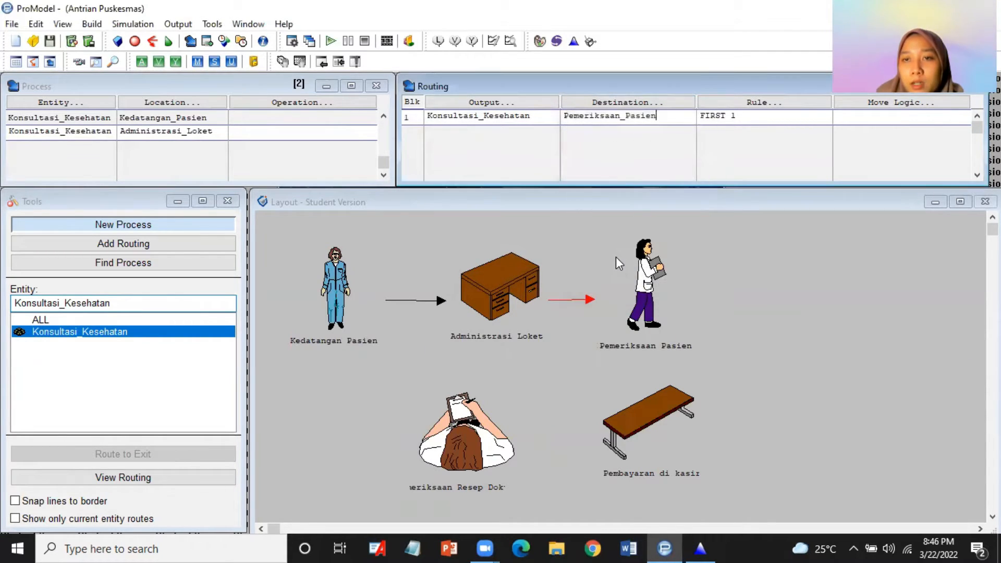
# - Open the new route's move logic, then enter data points 17, 14, 16, 17, 19, 17, 14, 16, 17, 19 in a new Stat::Fit document
pyautogui.click(840, 101)
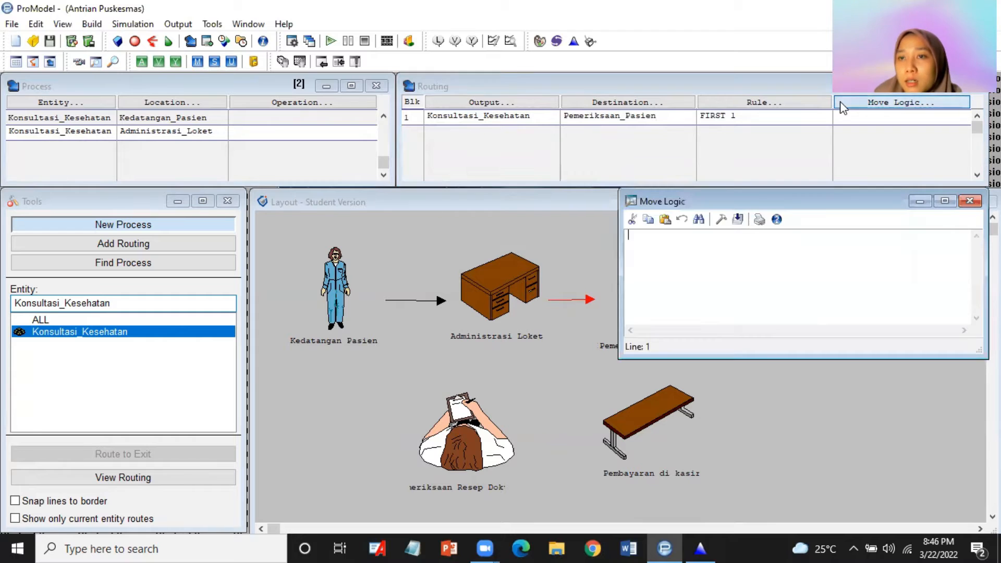
pyautogui.click(570, 46)
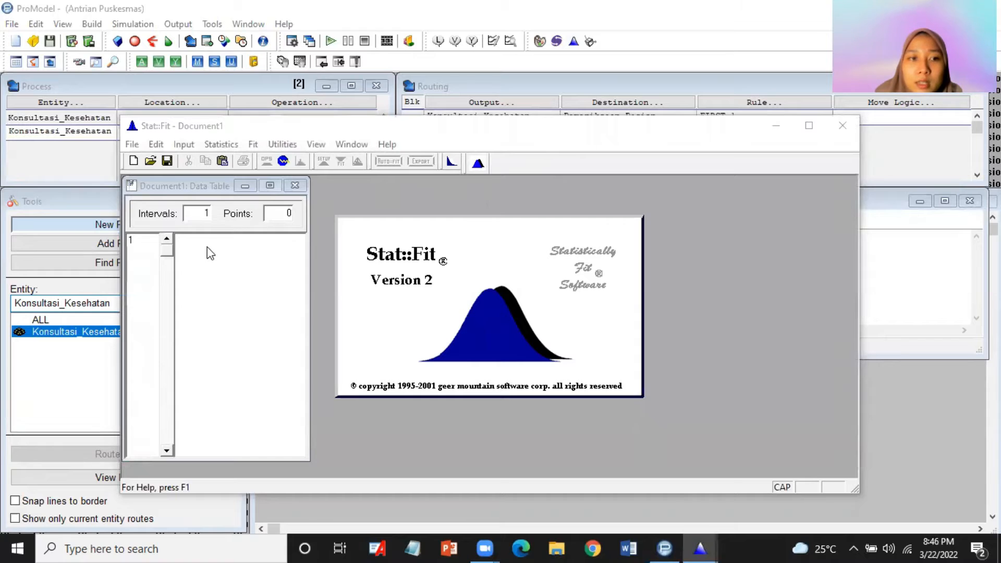
pyautogui.click(208, 240)
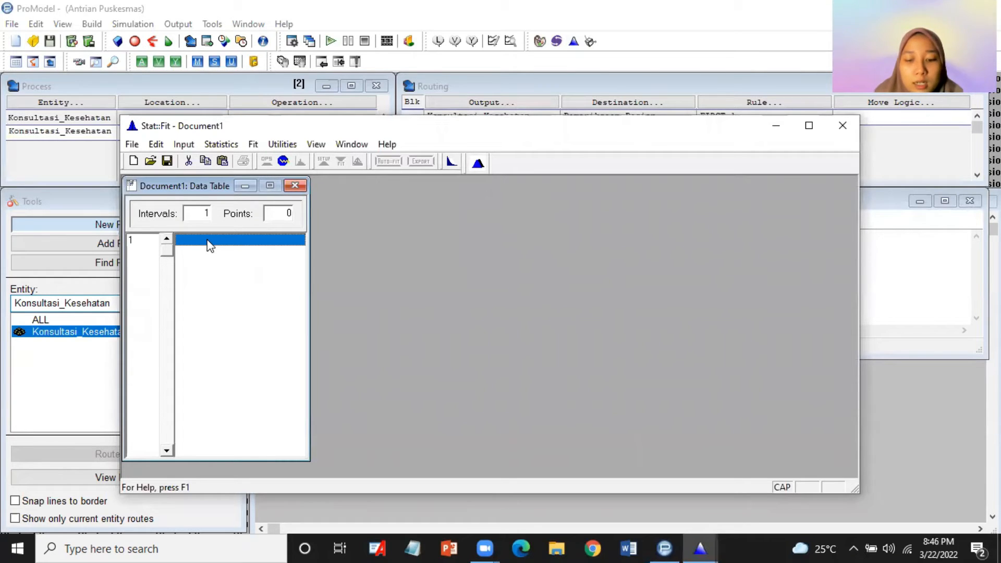
pyautogui.write('17')
pyautogui.press('Return')
pyautogui.write('1')
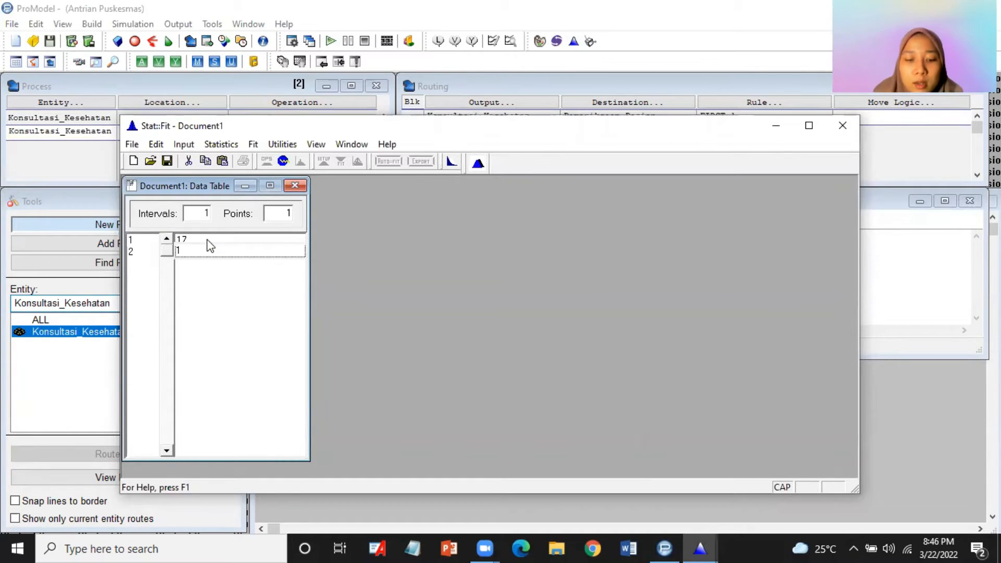
pyautogui.write('4')
pyautogui.press('Return')
pyautogui.write('1')
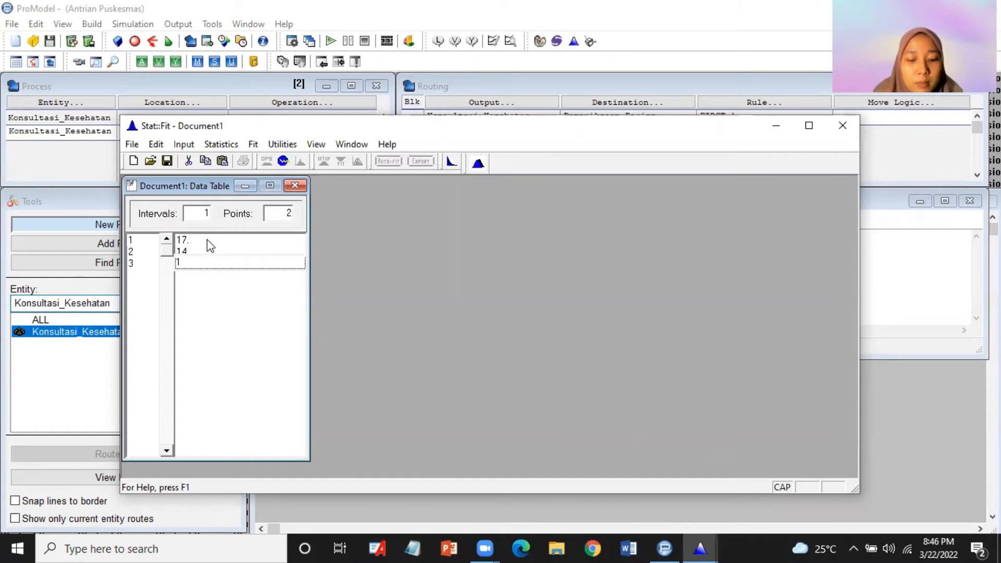
pyautogui.write('6')
pyautogui.press('Return')
pyautogui.write('17')
pyautogui.press('Return')
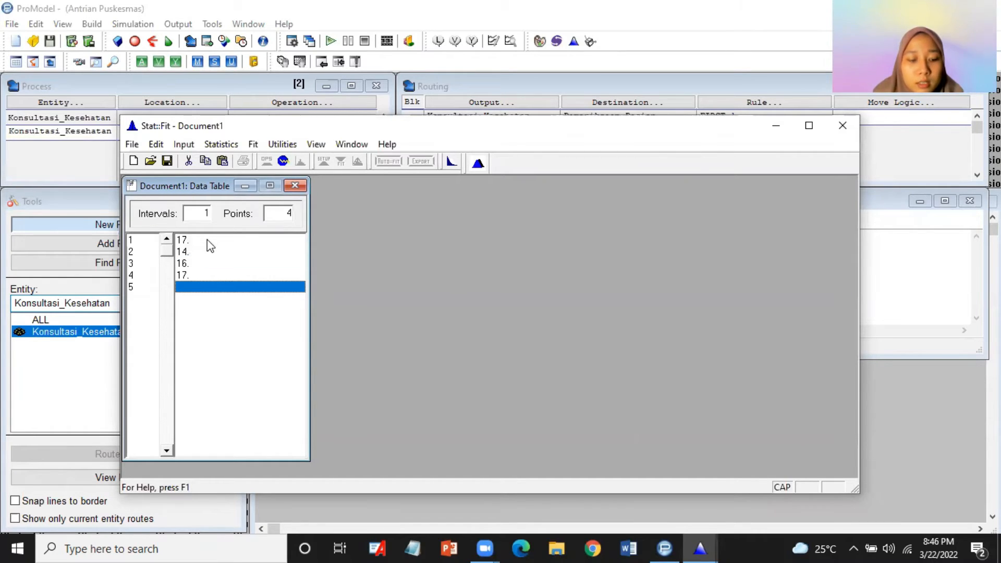
pyautogui.write('19')
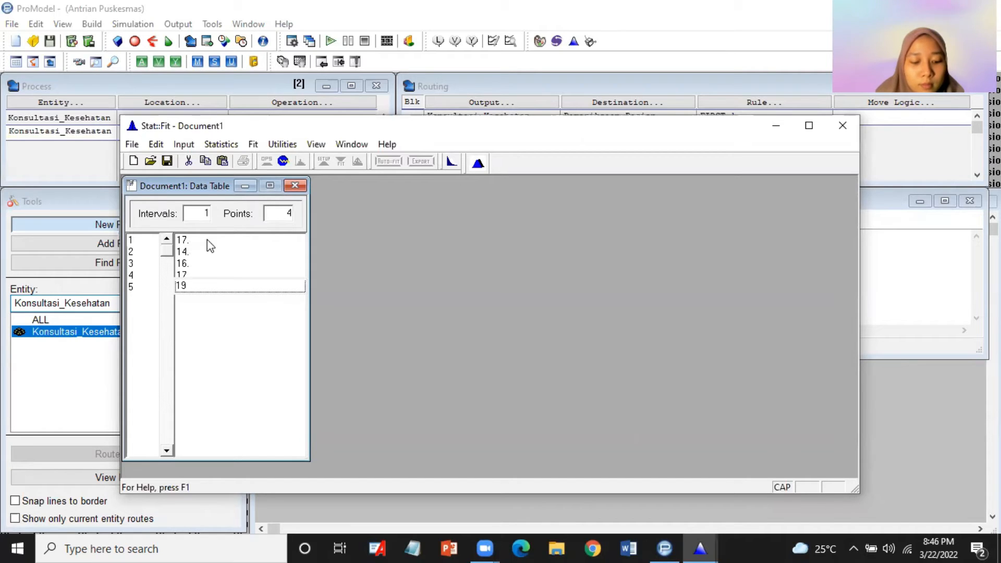
pyautogui.press('Return')
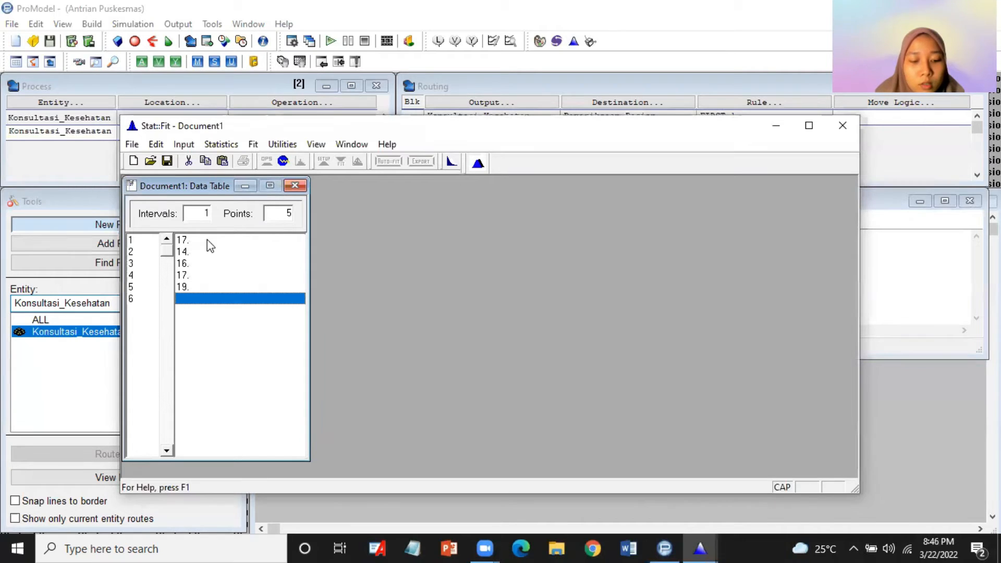
pyautogui.write('17')
pyautogui.press('Return')
pyautogui.write('14')
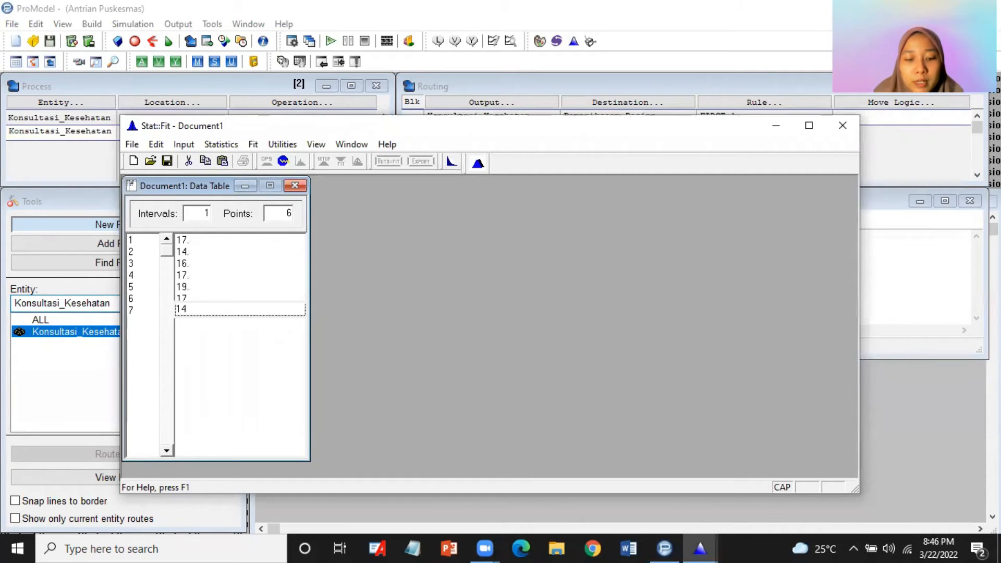
pyautogui.press('Return')
pyautogui.write('16')
pyautogui.press('Return')
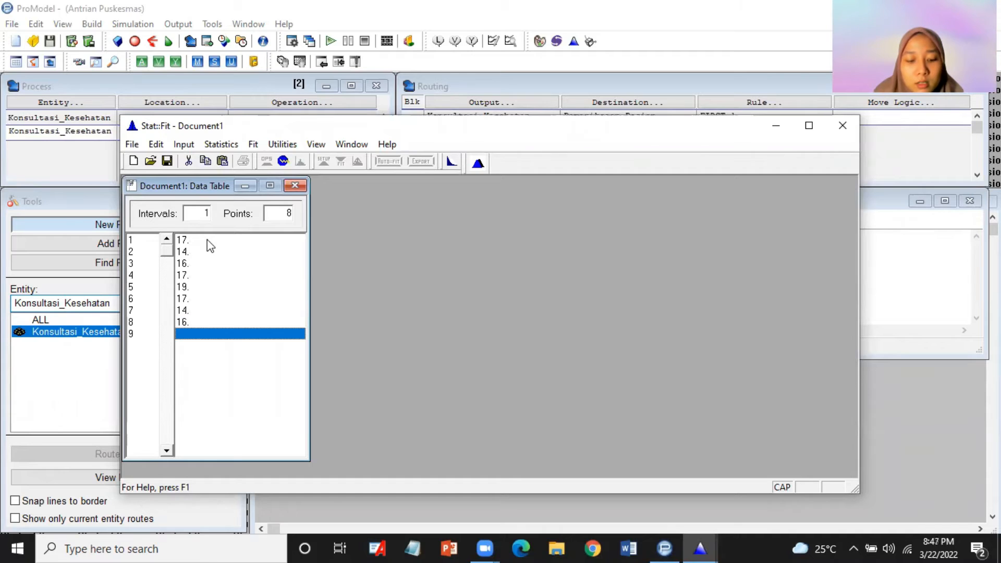
pyautogui.write('17')
pyautogui.press('Return')
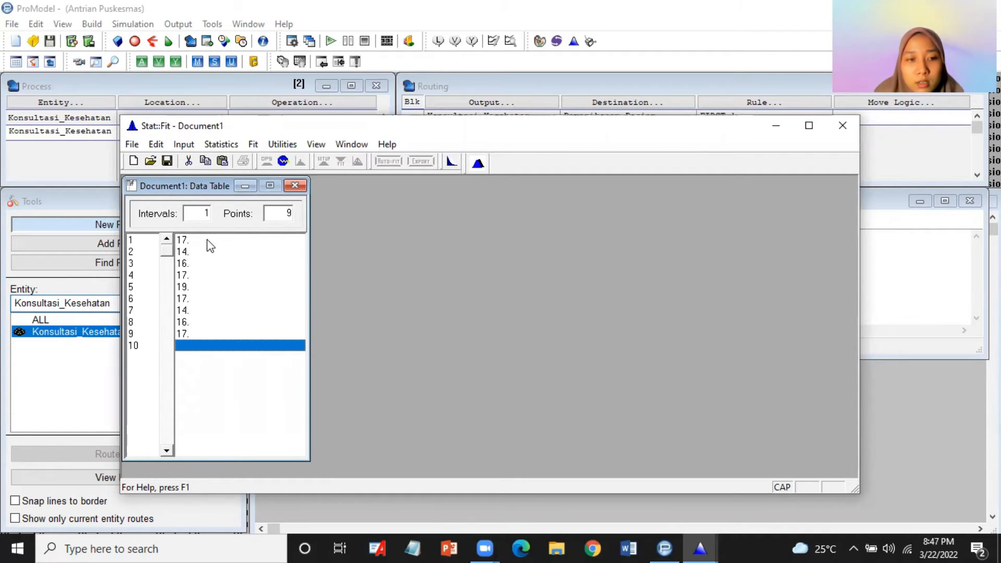
pyautogui.write('19')
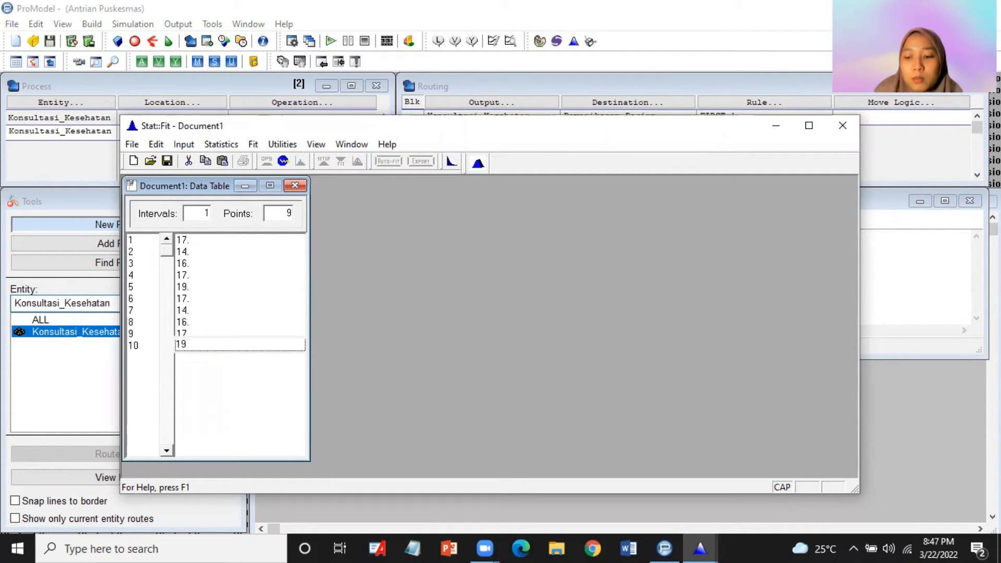
pyautogui.press('Return')
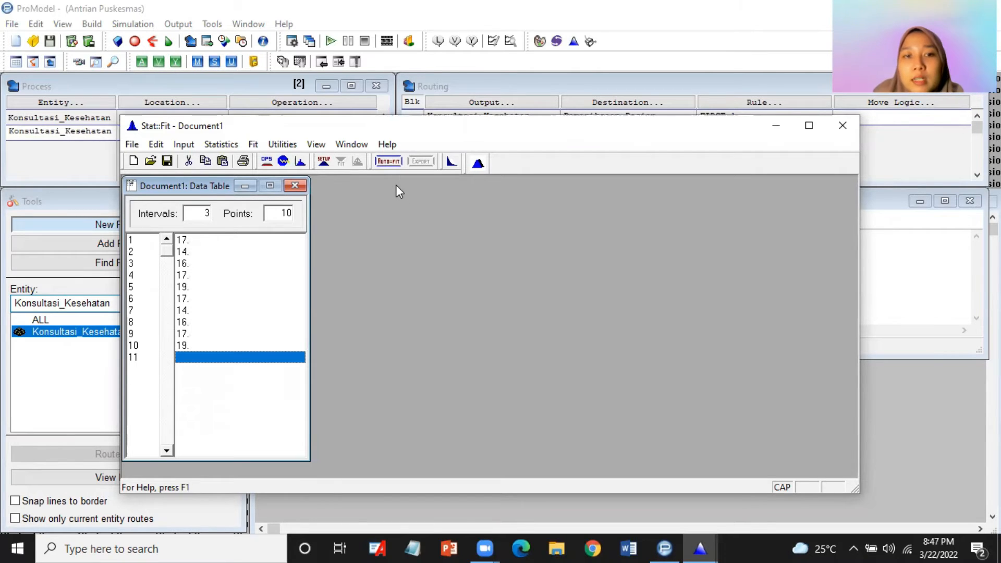
# - Run Auto::Fit on the ten data points using discrete distributions
pyautogui.click(384, 164)
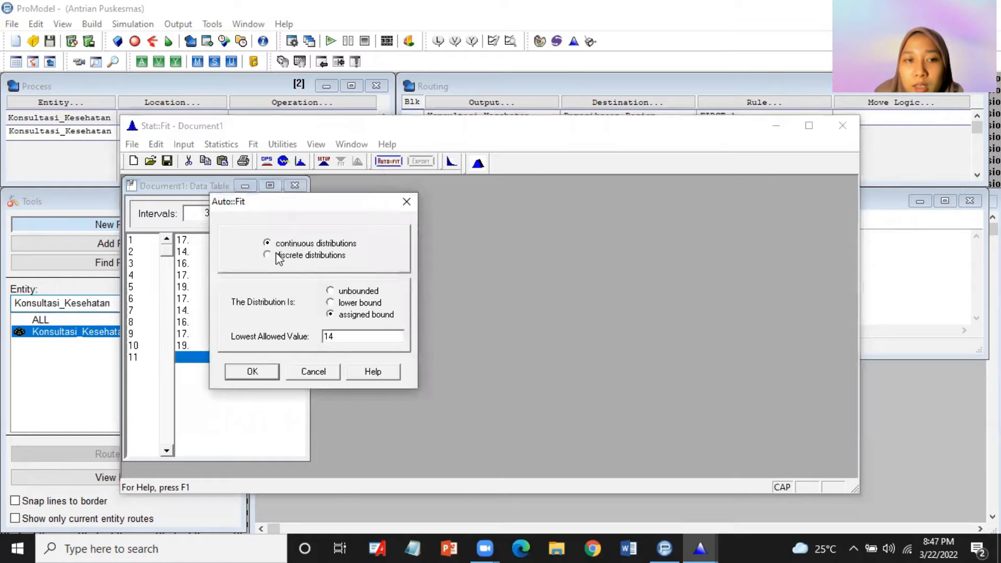
pyautogui.click(268, 256)
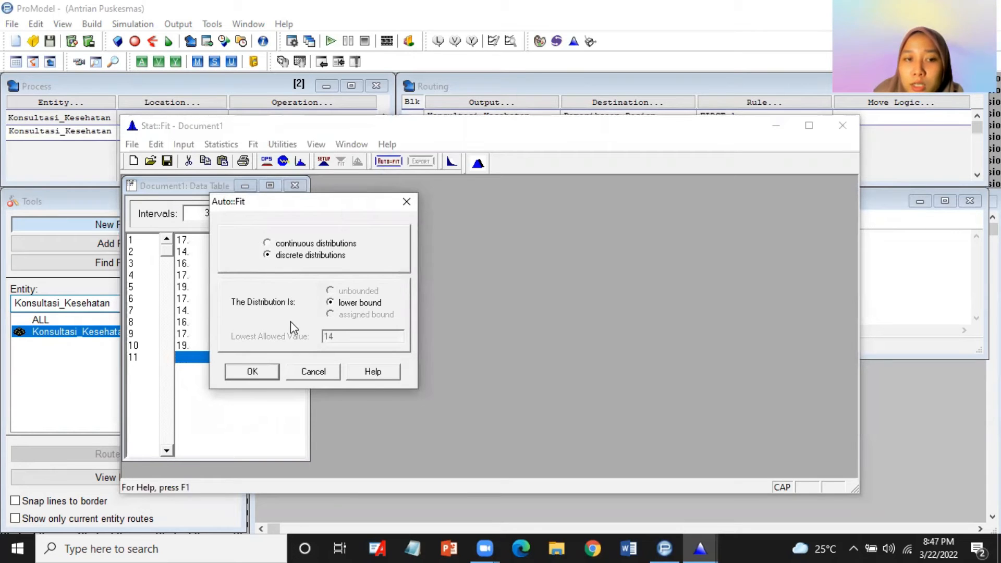
pyautogui.click(263, 372)
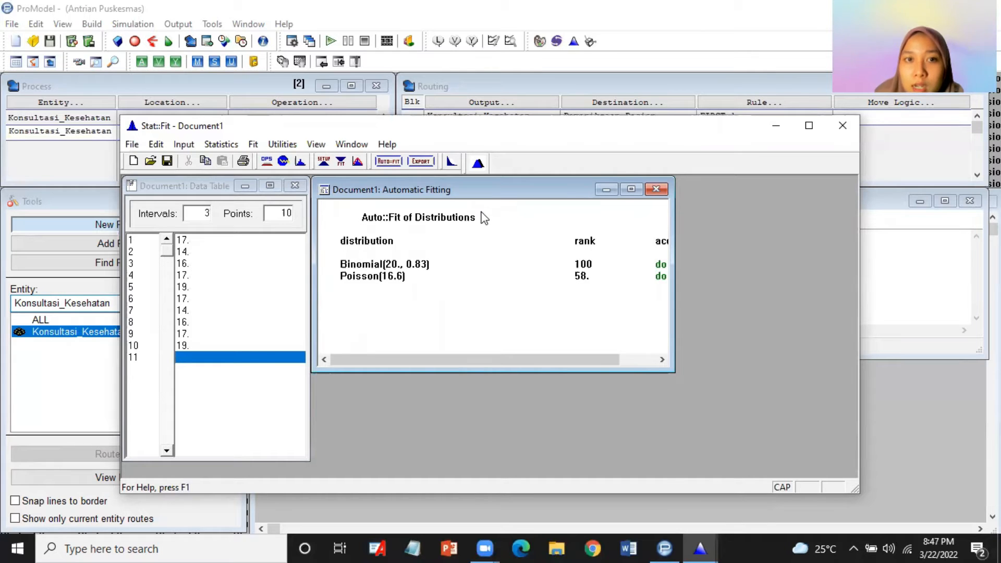
# - Export the fitted Binomial distribution to the clipboard in ProModel format with precision 3
pyautogui.click(421, 162)
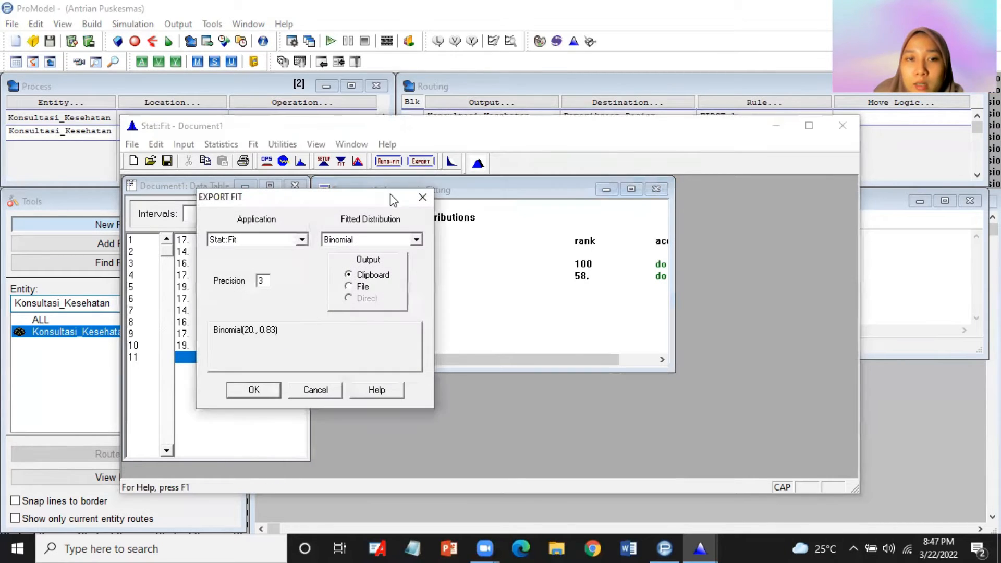
pyautogui.click(302, 240)
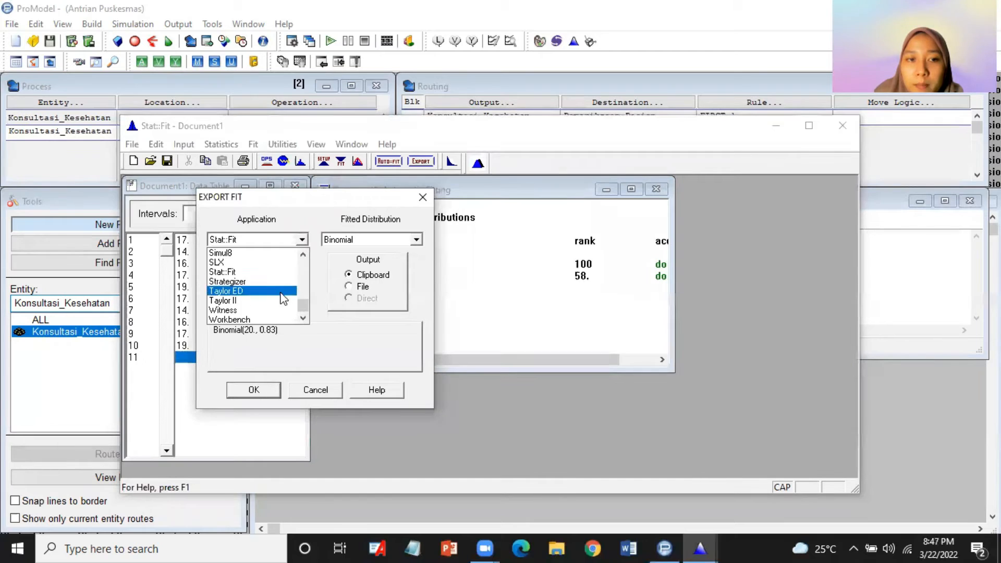
pyautogui.scroll(4, 281, 292)
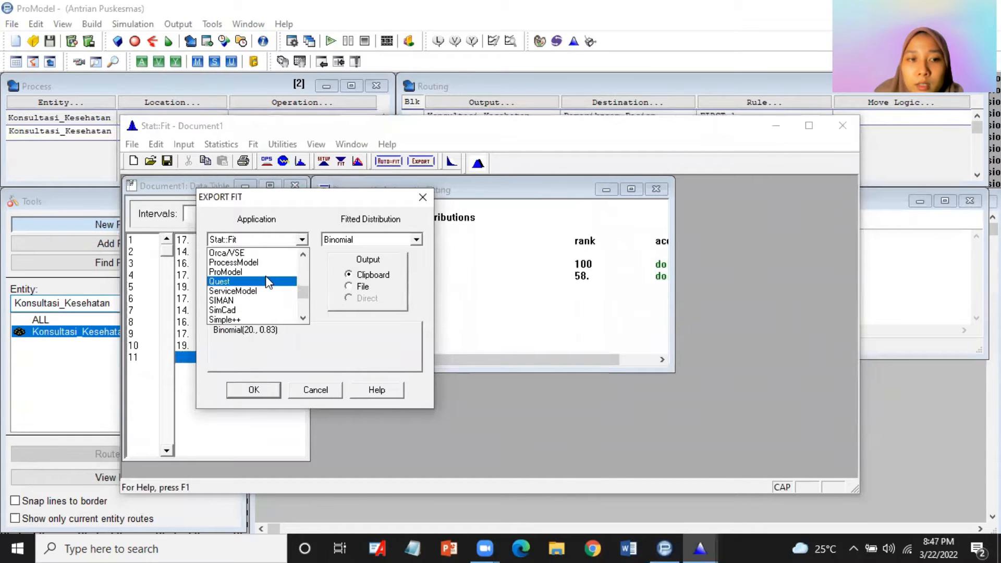
pyautogui.click(264, 272)
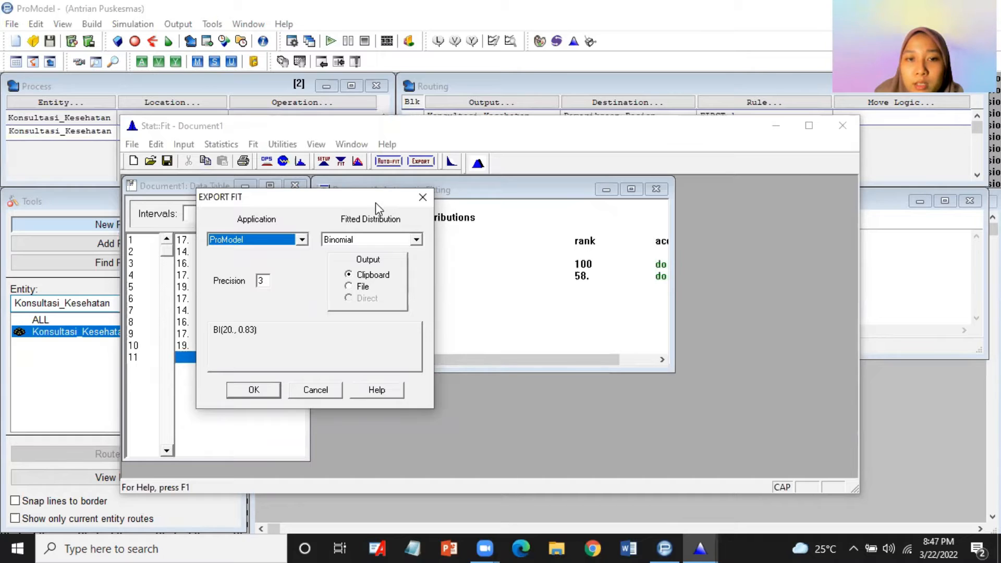
pyautogui.moveTo(376, 202); pyautogui.dragTo(281, 196)
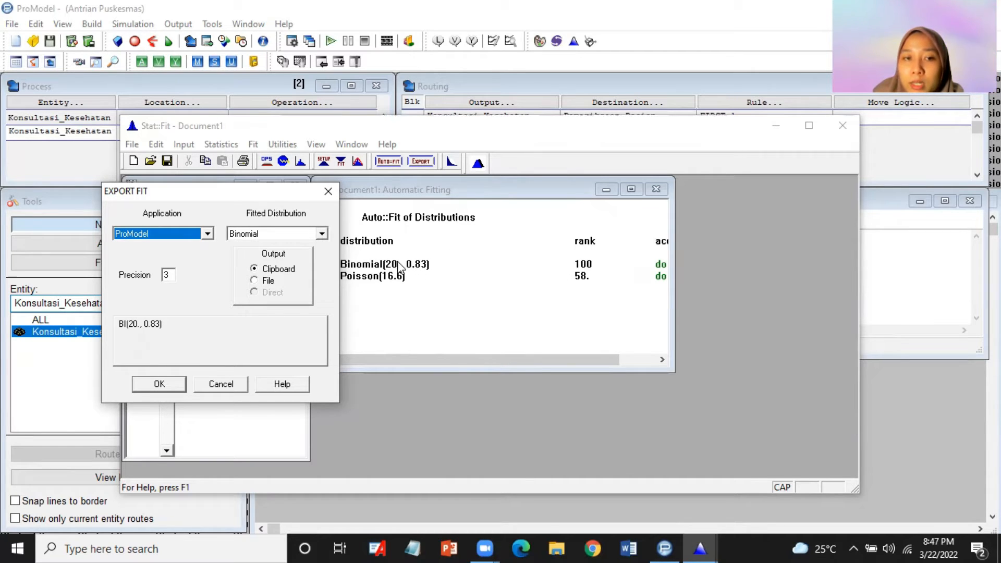
pyautogui.click(160, 384)
# - Back in ProModel, build the move logic MOVE FOR BI(20., 0.83) for the route to Pemeriksaan_Pasien, using the exported distribution as time
pyautogui.click(869, 250)
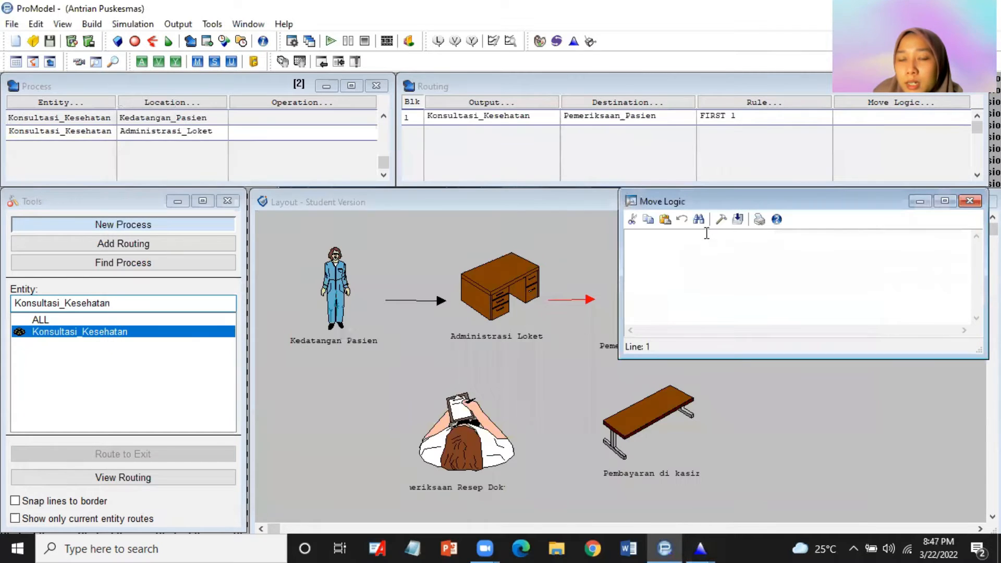
pyautogui.click(719, 219)
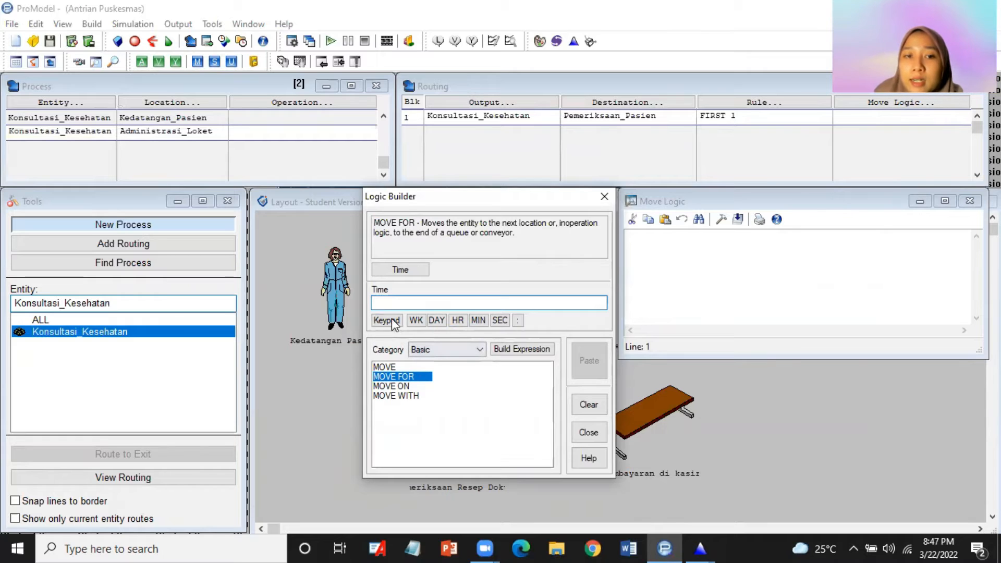
pyautogui.rightClick(393, 305)
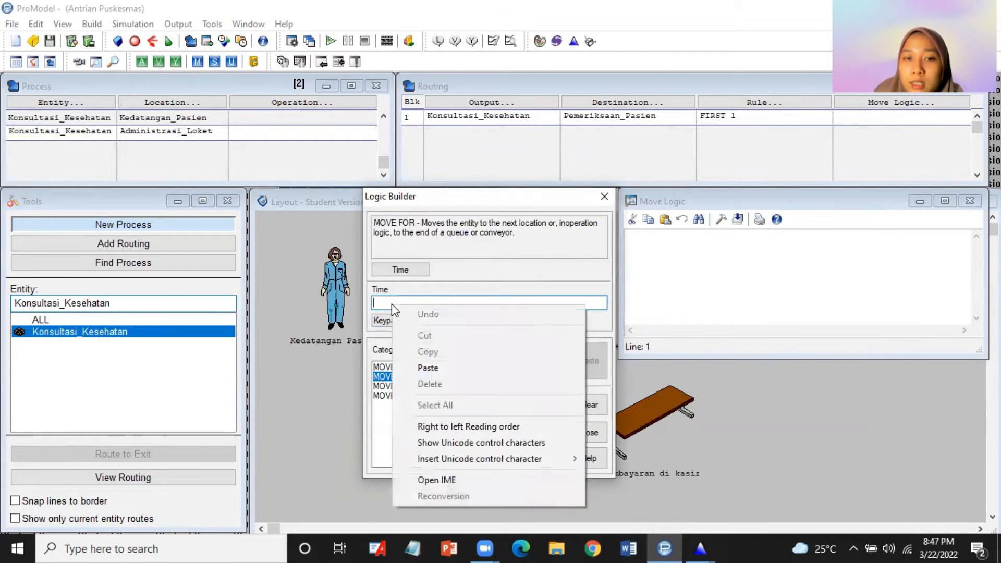
pyautogui.click(421, 362)
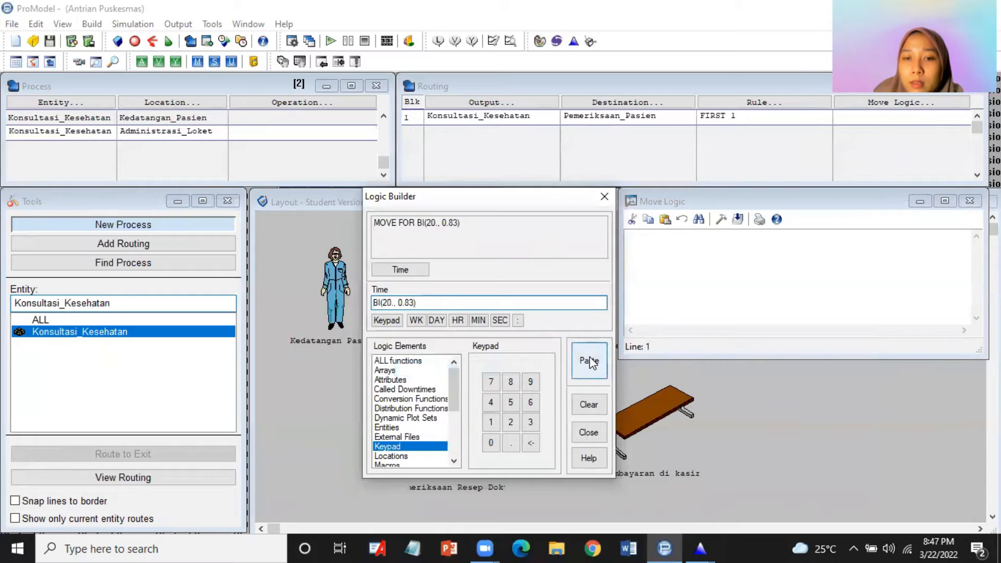
pyautogui.click(589, 361)
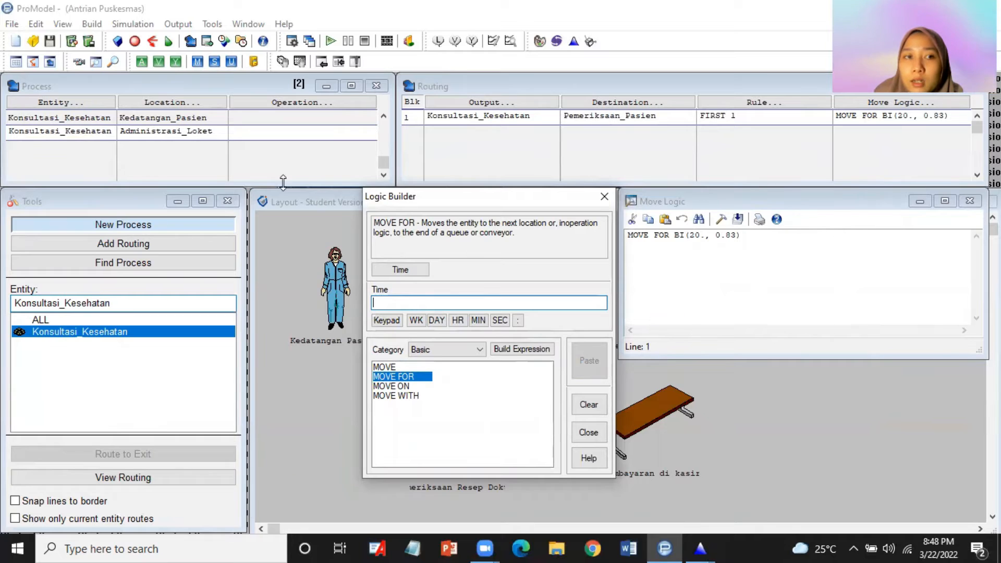
pyautogui.click(969, 200)
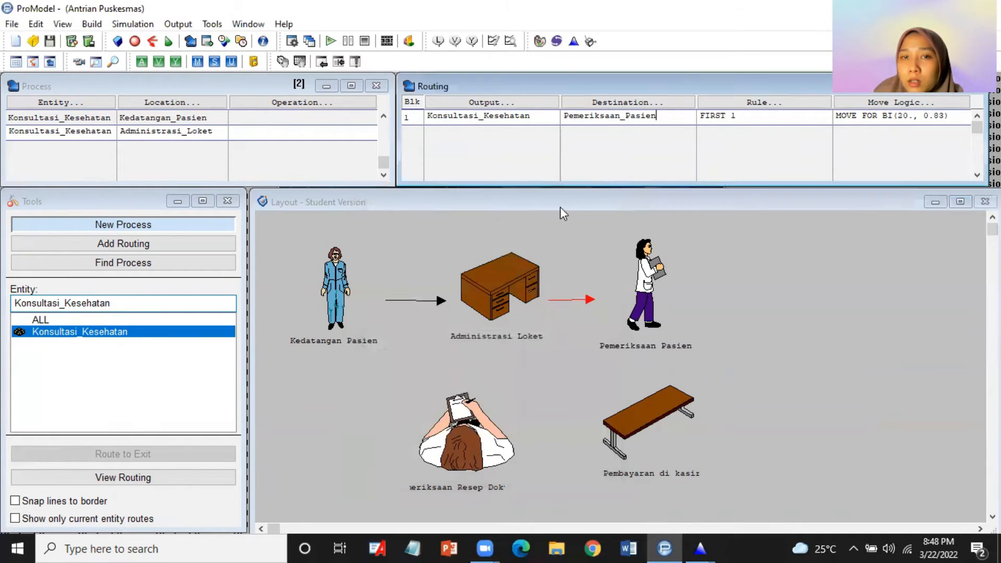
# - Add a third process record for the Konsultasi_Kesehatan entity at the Pemeriksaan_Pasien location
pyautogui.click(112, 133)
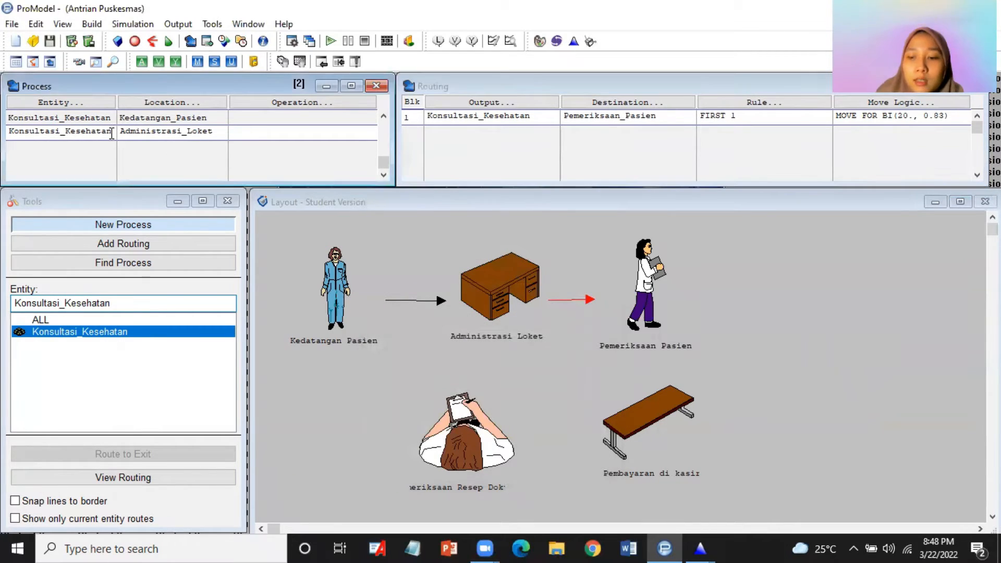
pyautogui.press('Return')
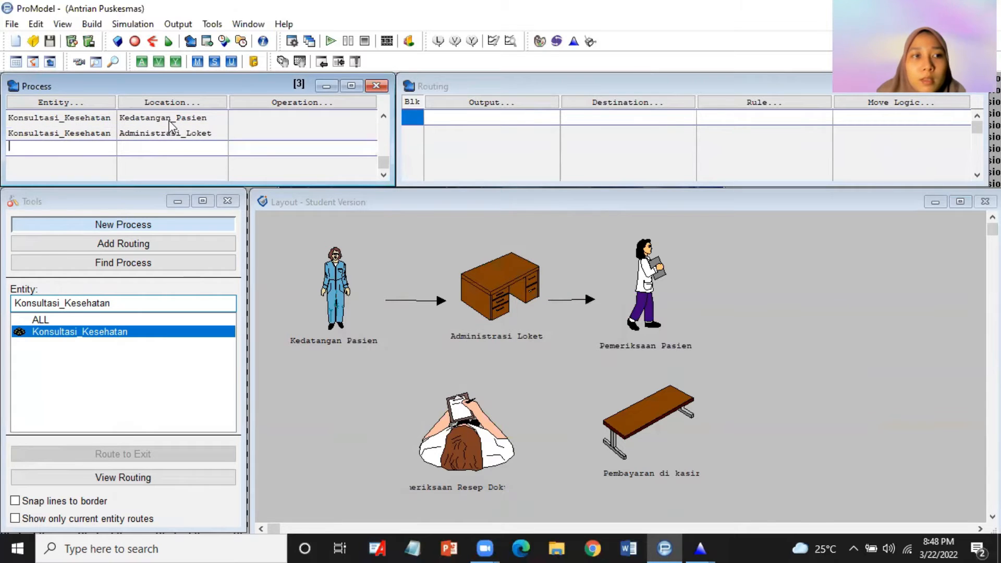
pyautogui.click(102, 101)
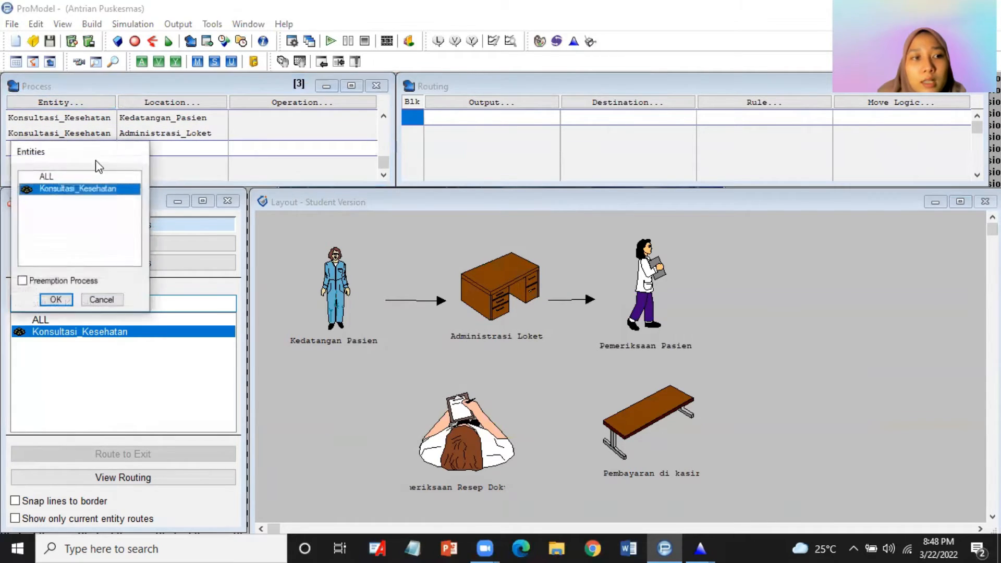
pyautogui.click(55, 299)
pyautogui.click(164, 102)
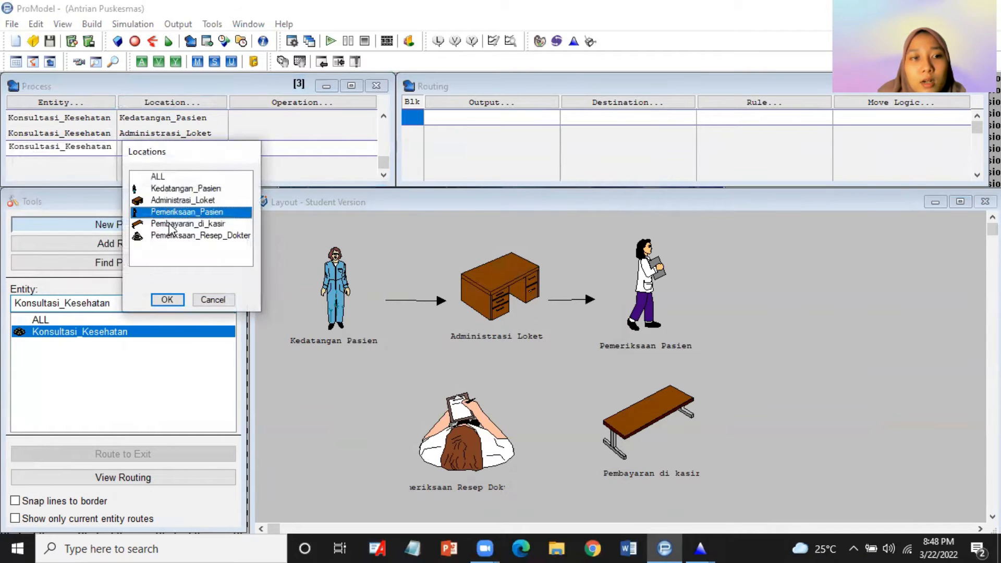
pyautogui.click(168, 300)
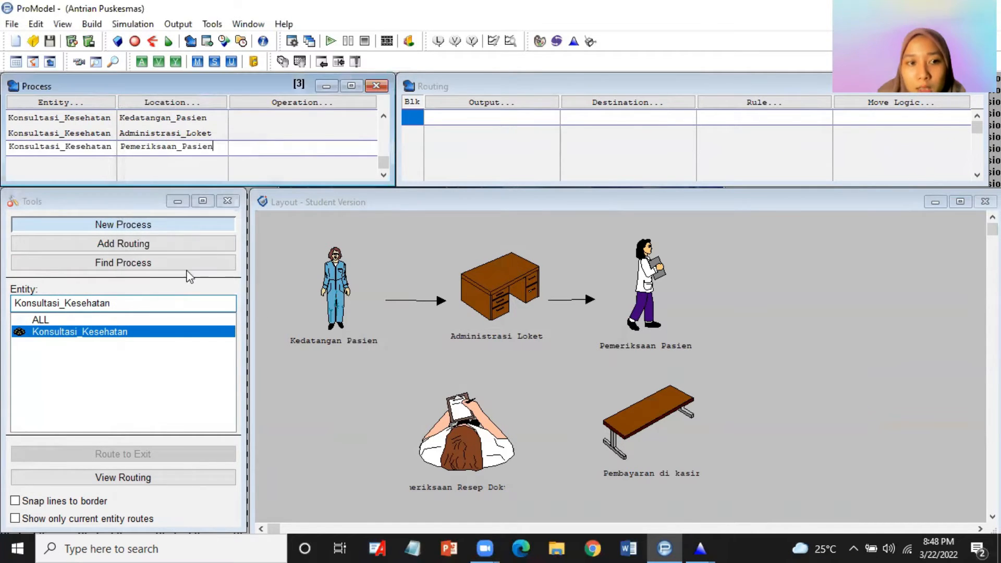
# - Define the routing for the Pemeriksaan_Pasien process with output Konsultasi_Kesehatan and destination Pembayaran_di_kasir
pyautogui.click(530, 107)
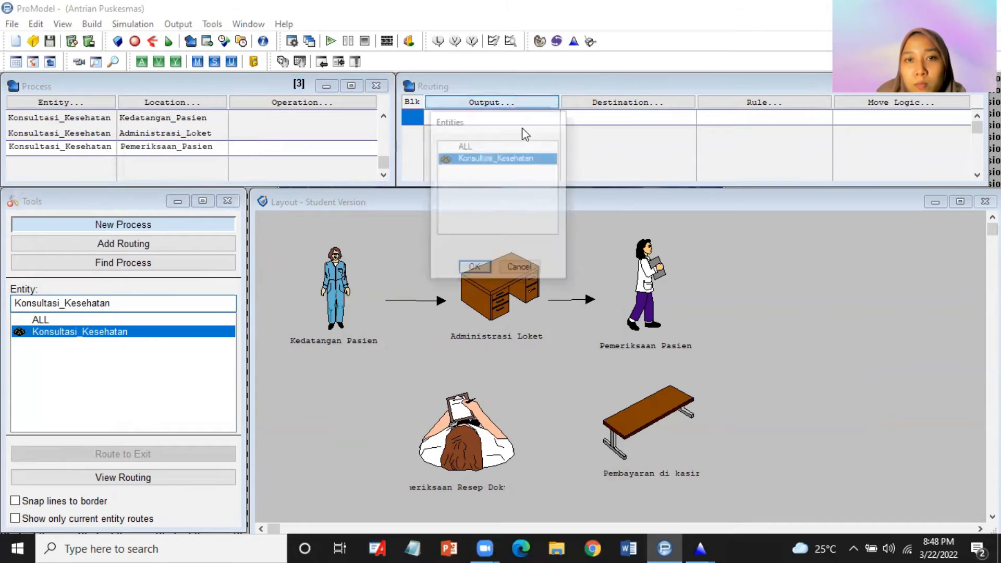
pyautogui.click(474, 269)
pyautogui.click(600, 104)
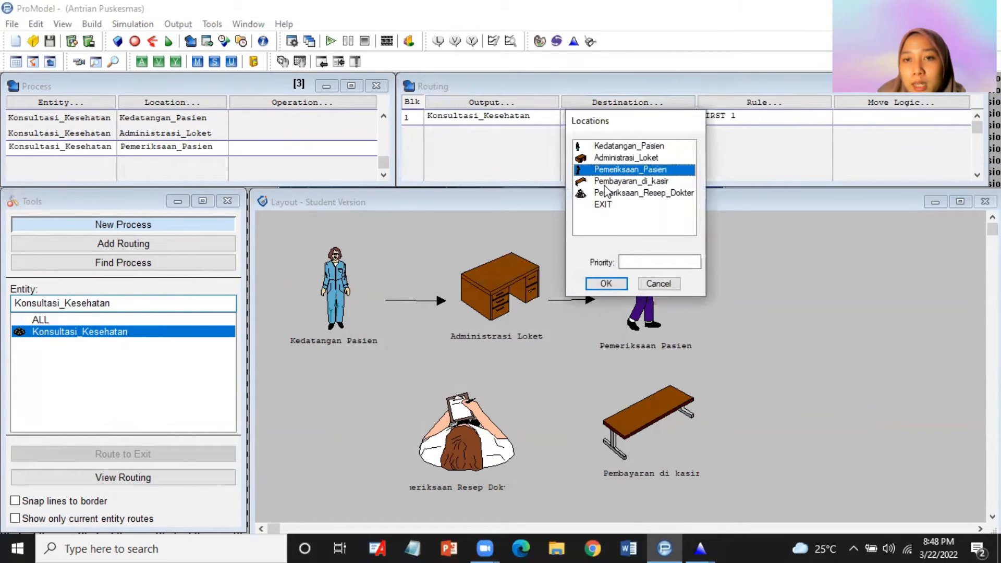
pyautogui.click(608, 180)
pyautogui.click(618, 283)
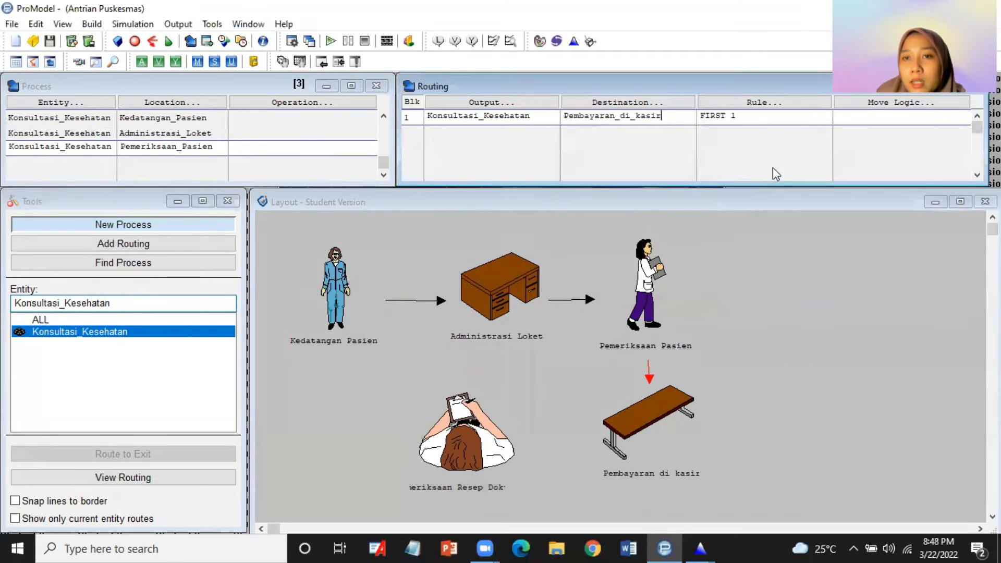
# - Open the new route's move logic, then enter data points 15, 14, 16, 17, 14, 15, 14, 16, 17, 14 in a new Stat::Fit document
pyautogui.click(876, 102)
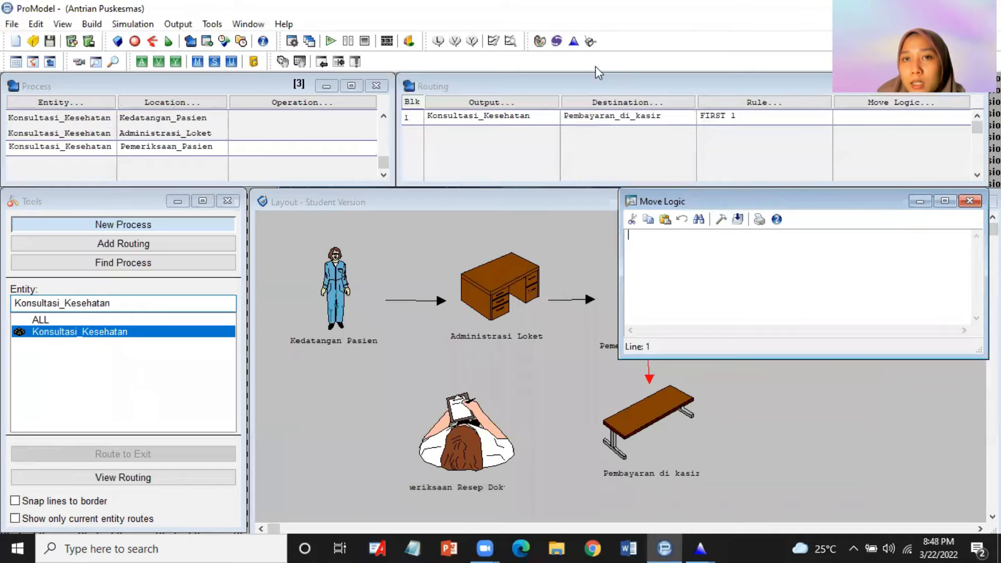
pyautogui.click(574, 42)
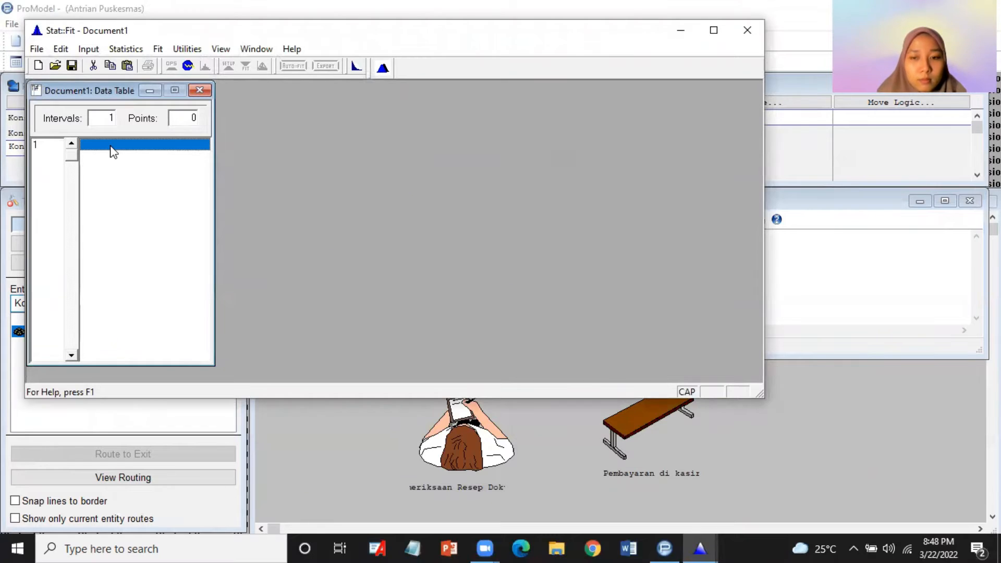
pyautogui.write('1')
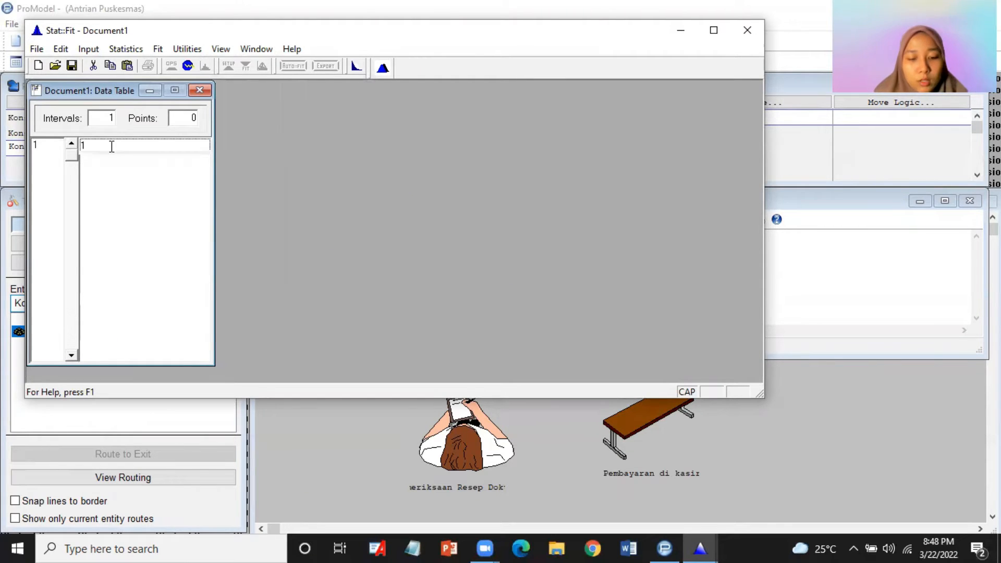
pyautogui.write('5')
pyautogui.press('Return')
pyautogui.write('14')
pyautogui.press('Return')
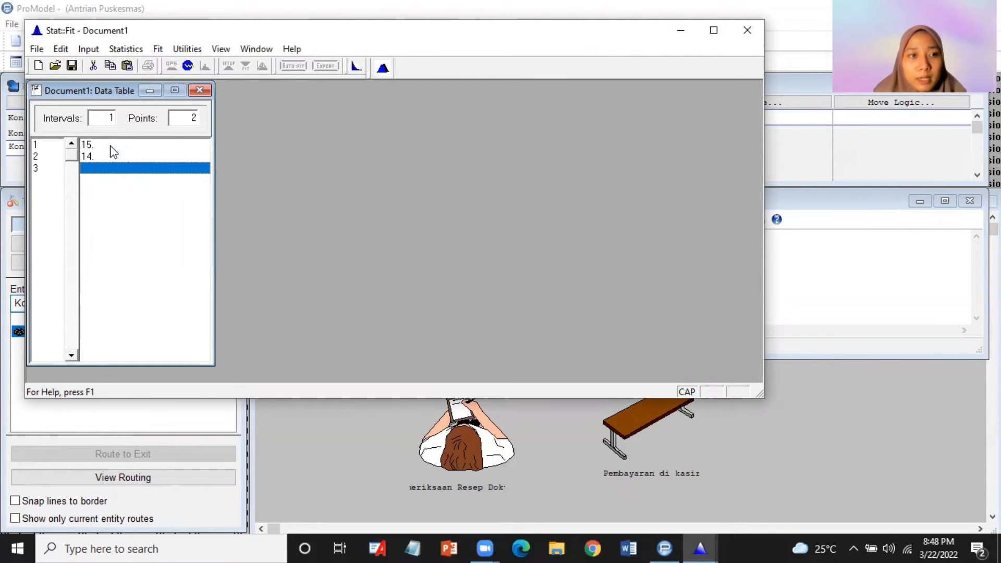
pyautogui.write('16')
pyautogui.press('Return')
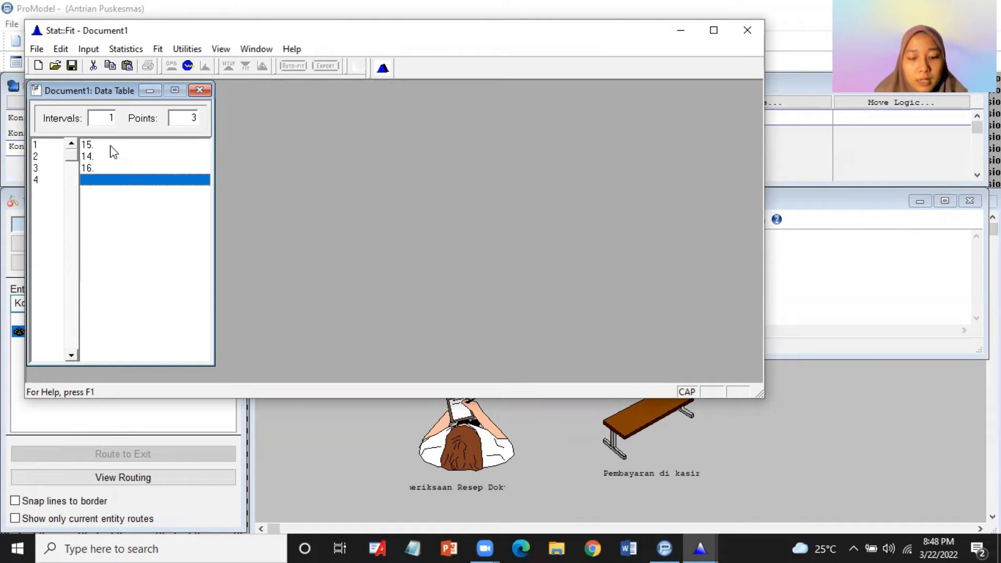
pyautogui.write('17')
pyautogui.press('Return')
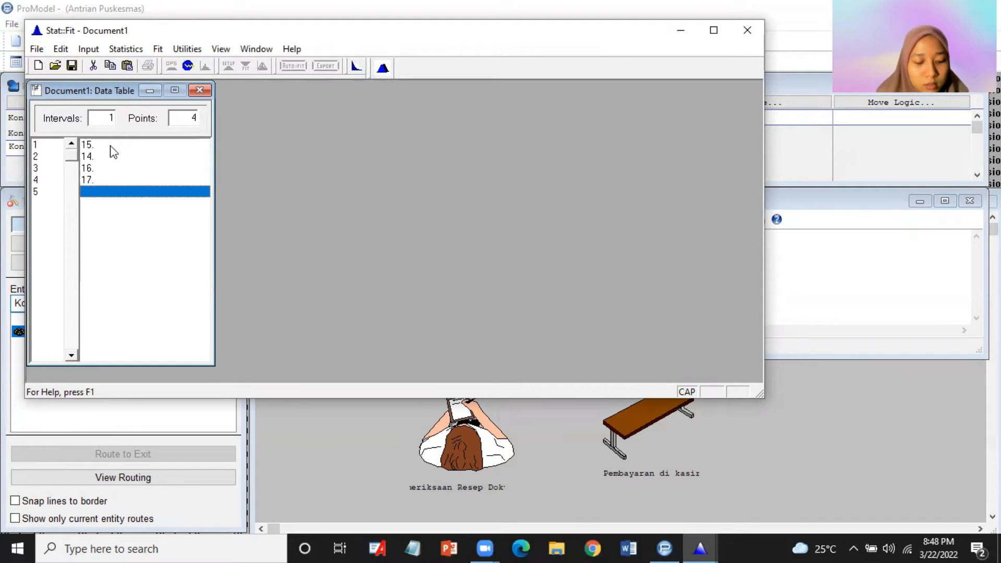
pyautogui.write('14')
pyautogui.press('Return')
pyautogui.write('15')
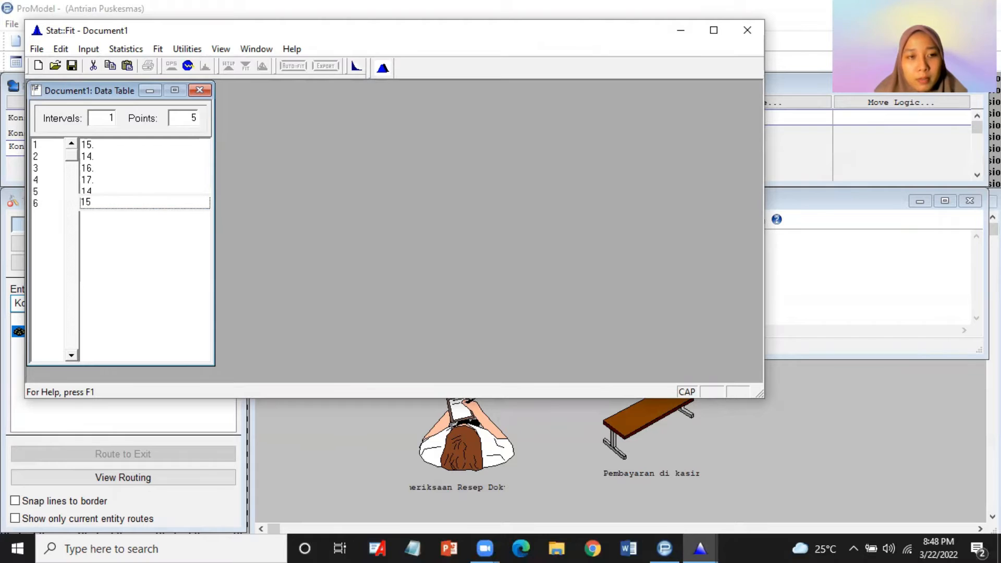
pyautogui.press('Return')
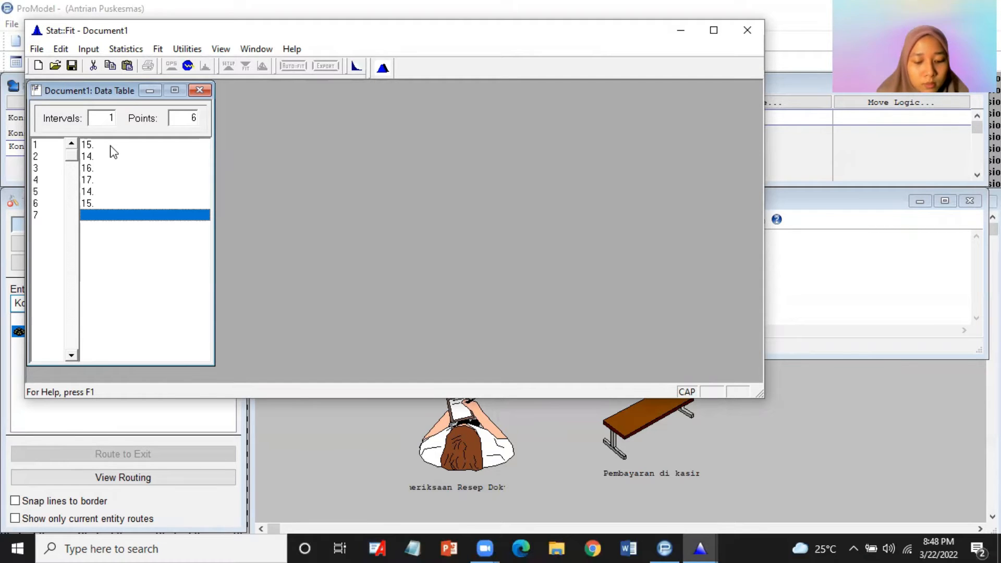
pyautogui.write('14')
pyautogui.press('Return')
pyautogui.write('16')
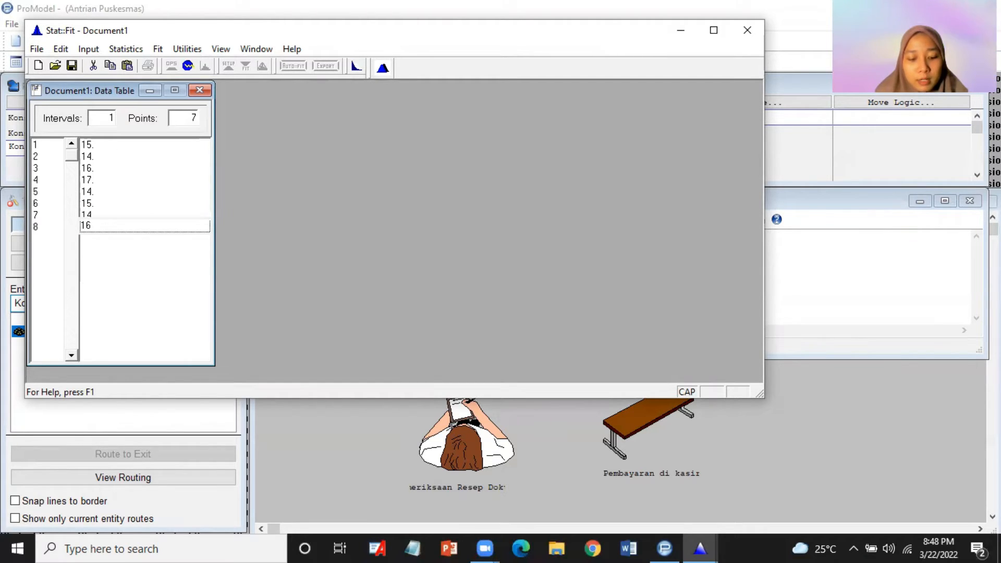
pyautogui.press('Return')
pyautogui.write('17')
pyautogui.press('Return')
pyautogui.write('14')
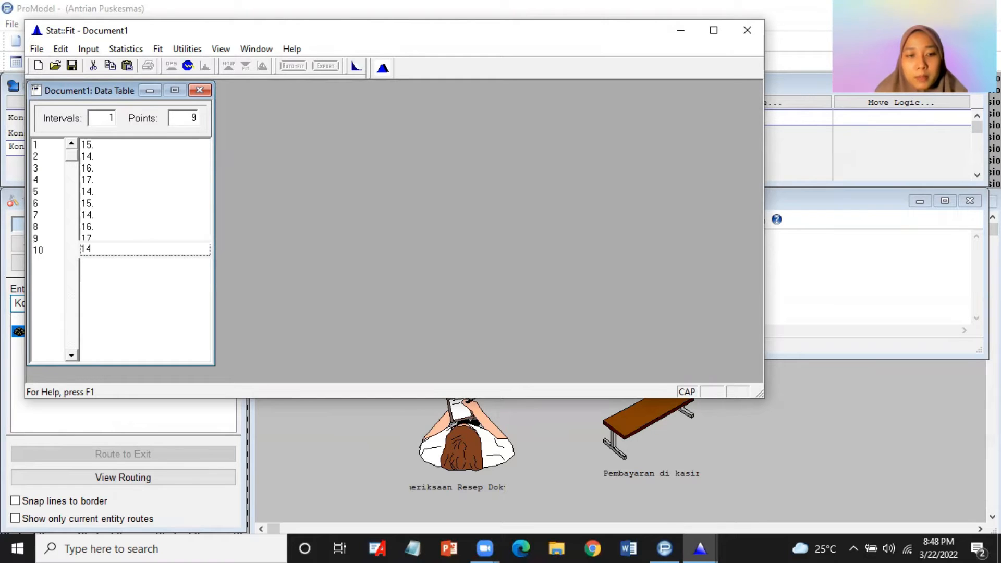
pyautogui.press('Return')
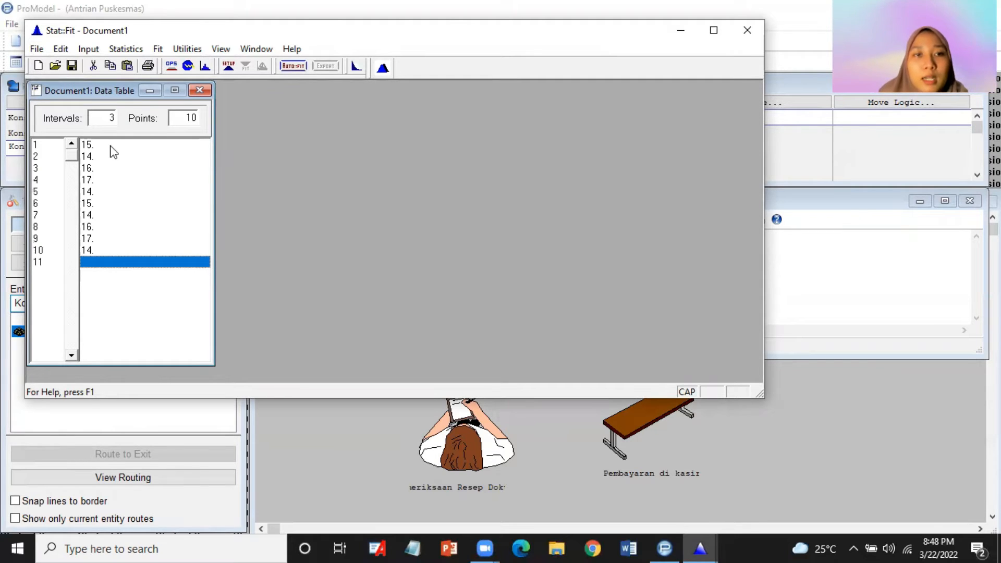
# - Run Auto::Fit on the entered data using discrete distributions
pyautogui.click(293, 67)
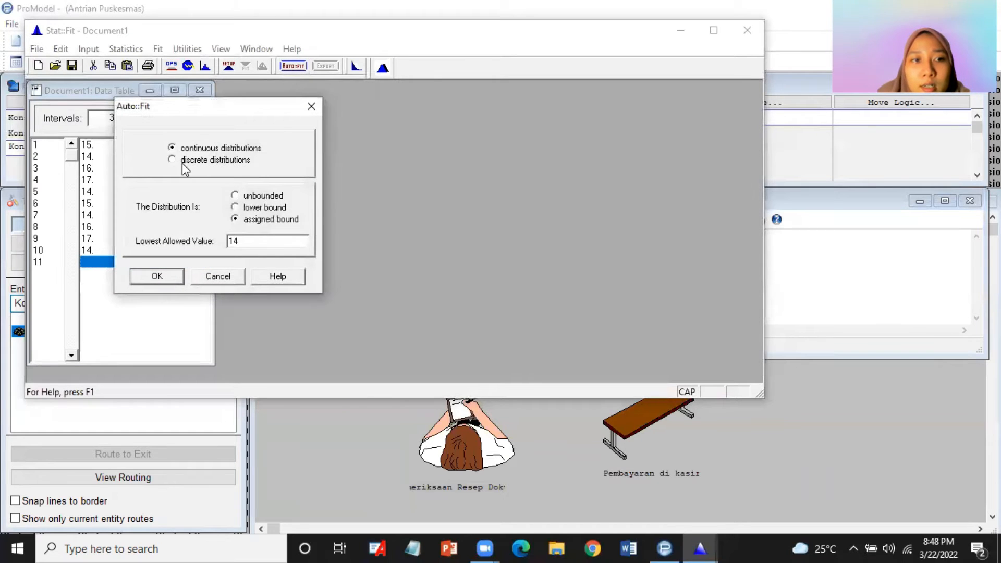
pyautogui.click(173, 160)
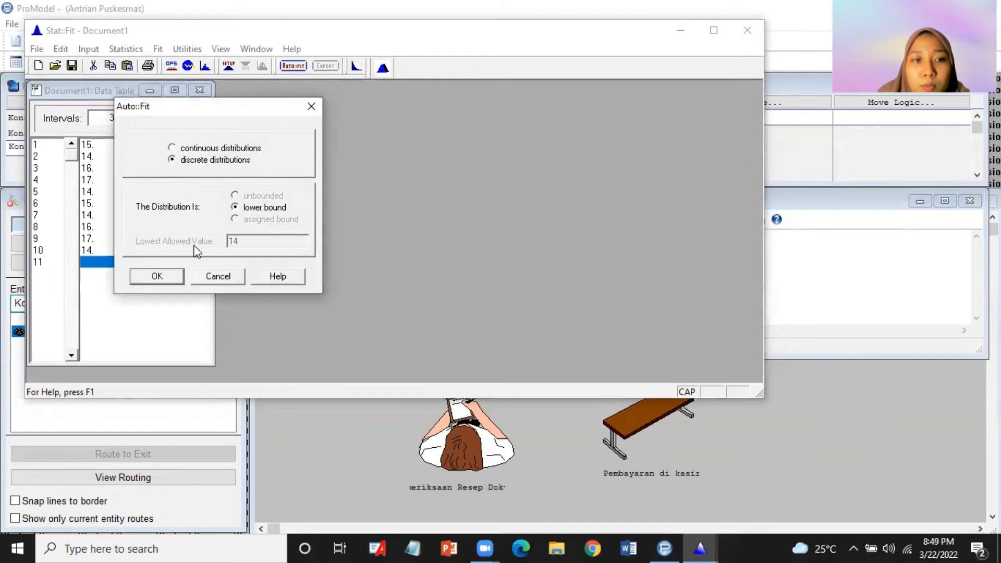
pyautogui.click(157, 276)
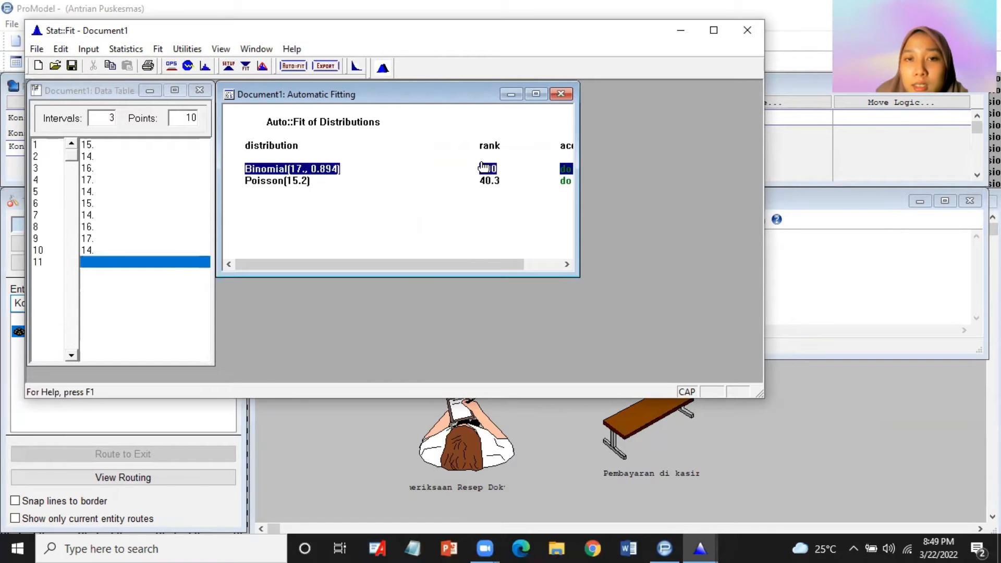
# - Export the fitted Binomial distribution to the clipboard in ProModel format
pyautogui.click(320, 68)
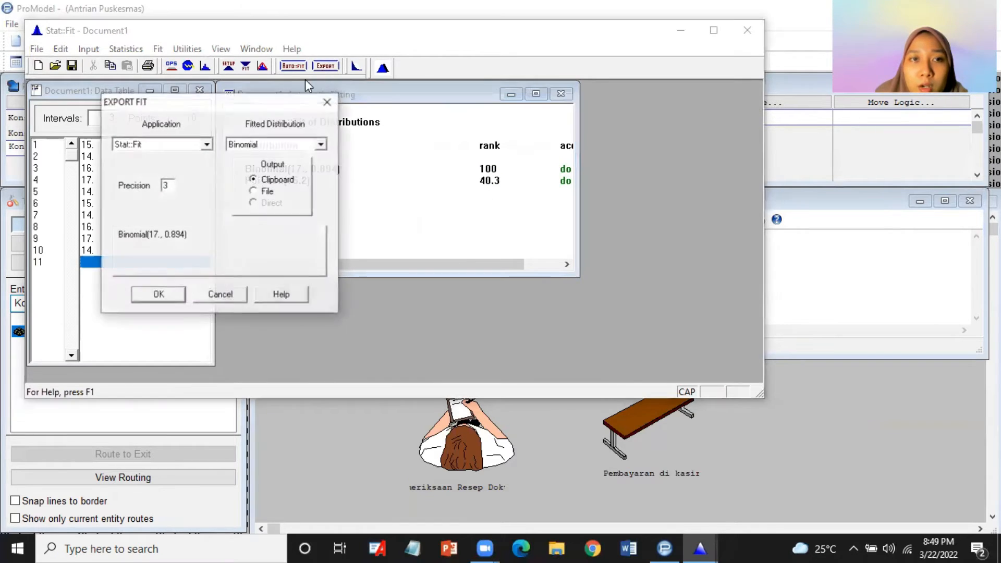
pyautogui.click(207, 145)
pyautogui.scroll(1, 182, 191)
pyautogui.scroll(3, 182, 191)
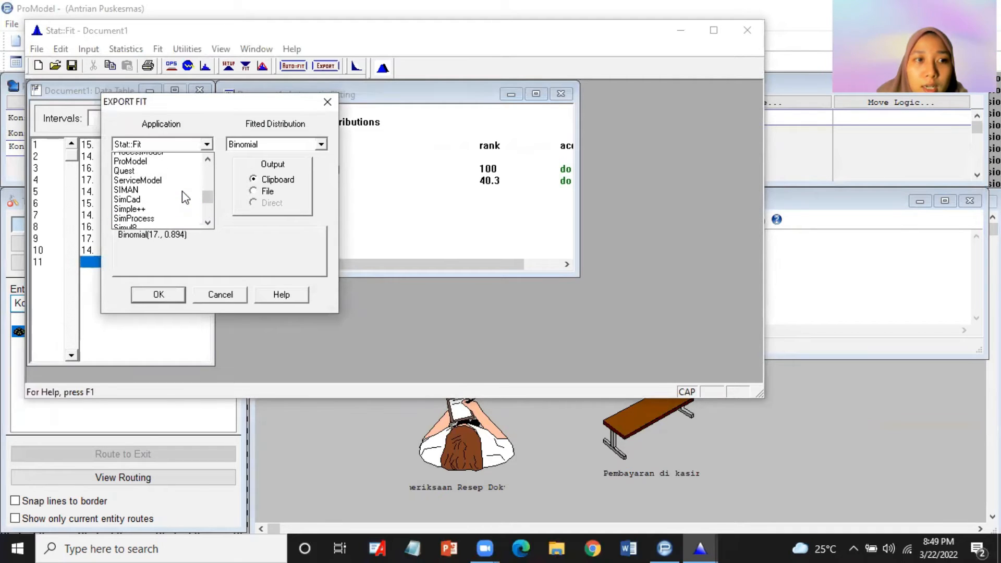
pyautogui.click(165, 177)
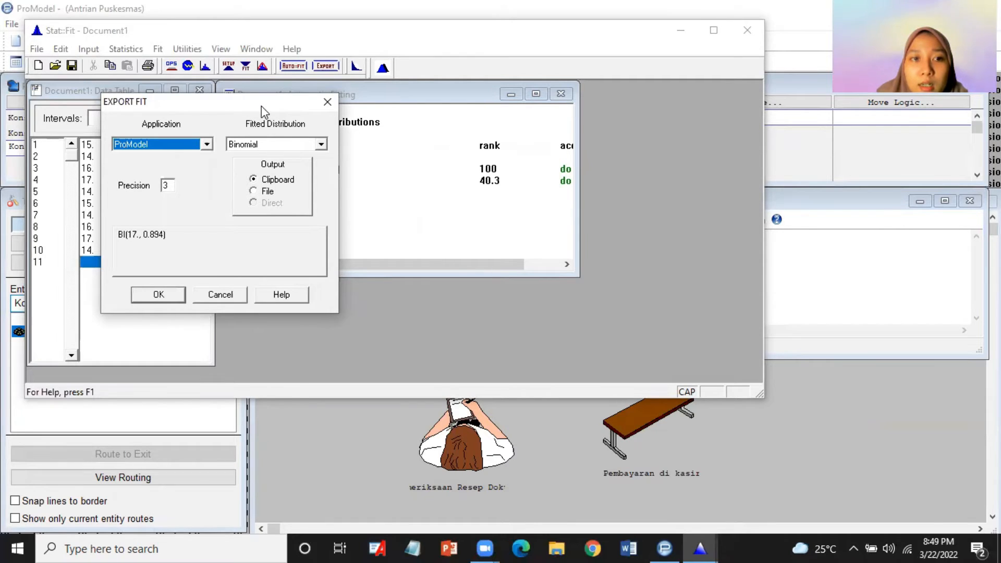
pyautogui.moveTo(261, 106); pyautogui.dragTo(214, 210)
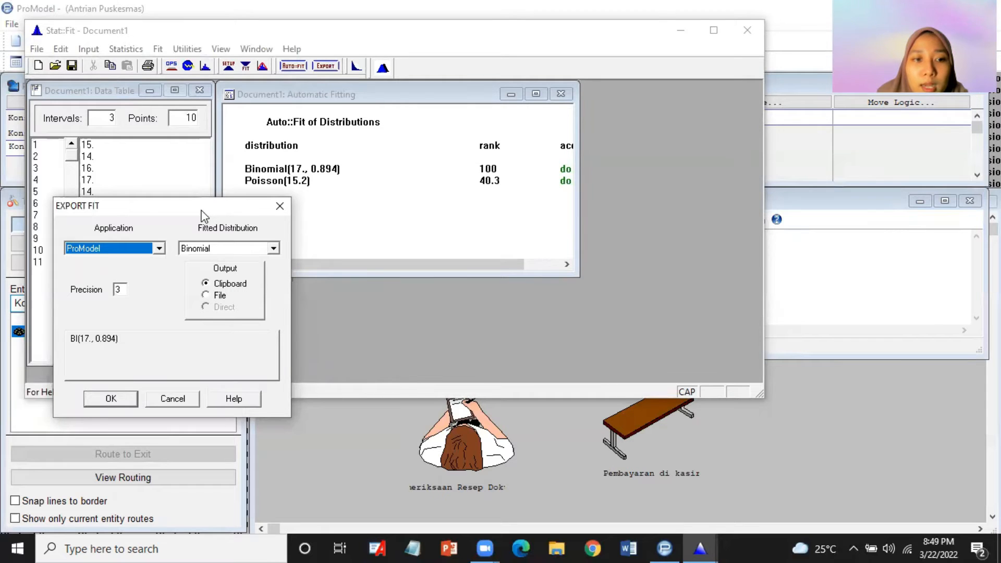
pyautogui.moveTo(201, 209); pyautogui.dragTo(244, 150)
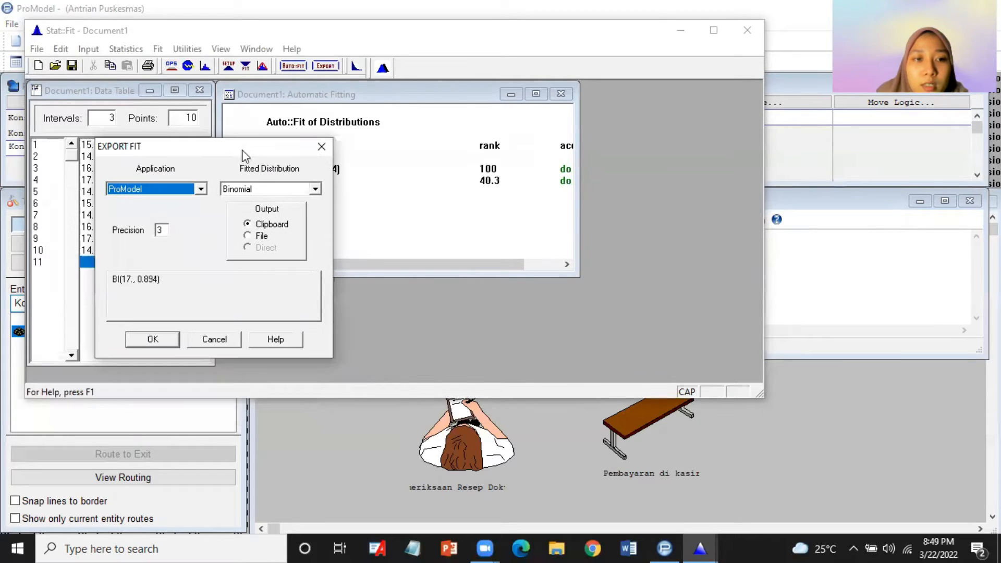
pyautogui.click(168, 340)
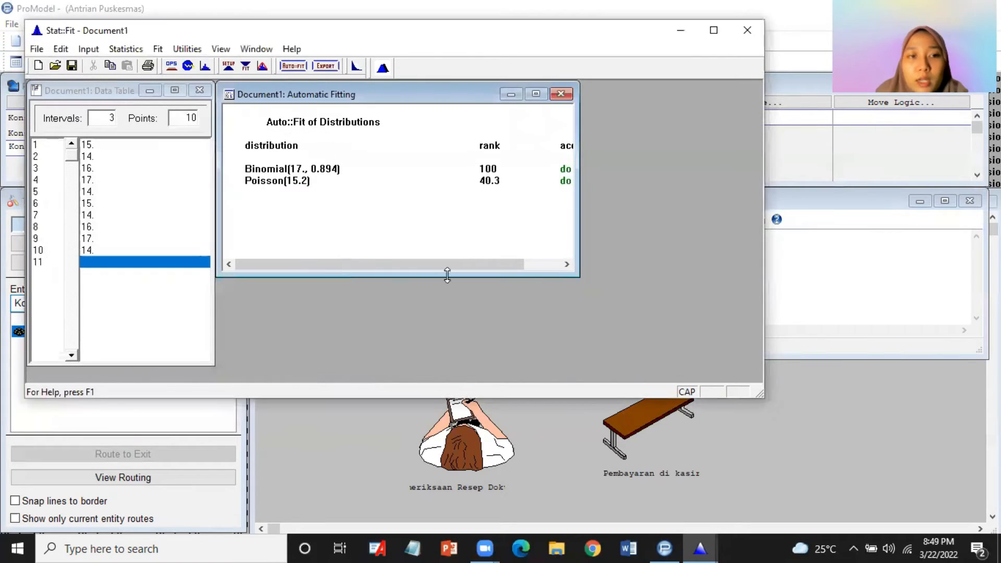
# - Back in ProModel, build the move logic MOVE FOR BI(17., 0.894) for the route to Pembayaran_di_kasir, using the exported distribution as time
pyautogui.click(784, 264)
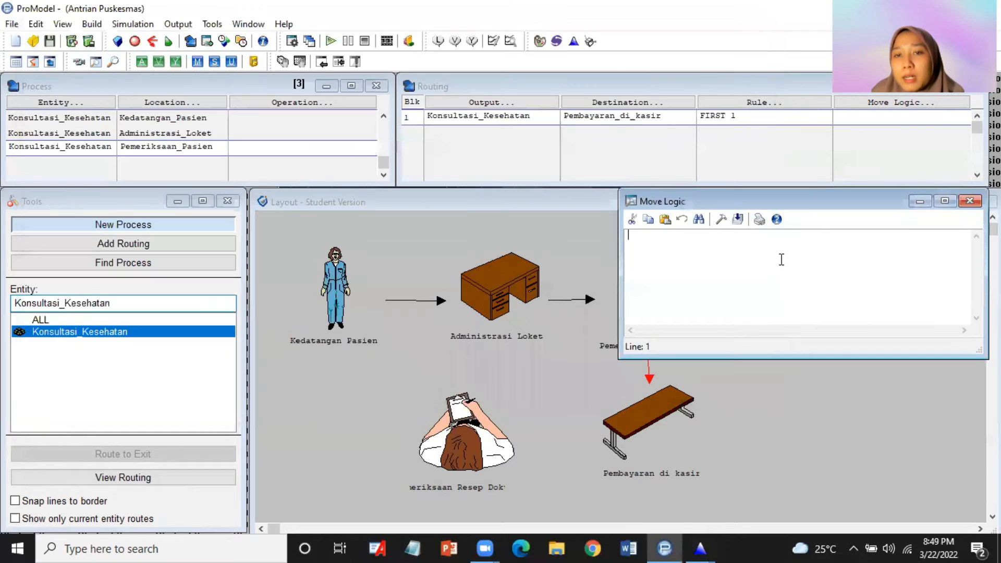
pyautogui.click(721, 220)
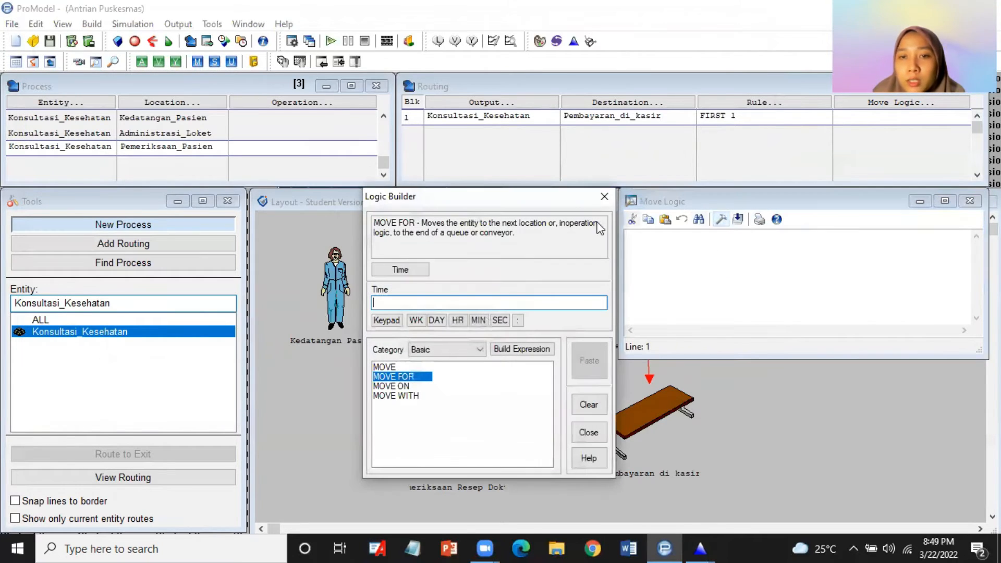
pyautogui.rightClick(442, 303)
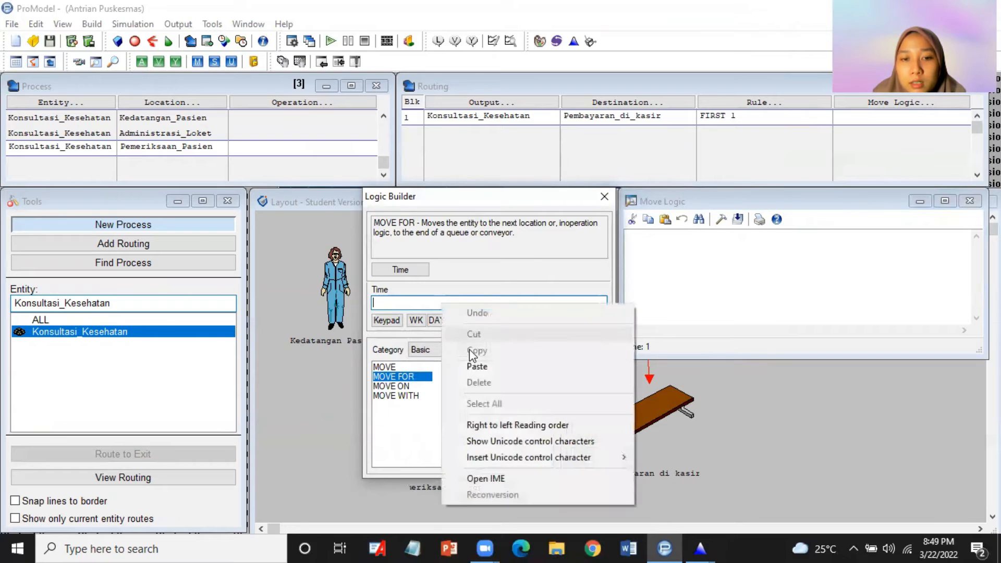
pyautogui.click(476, 364)
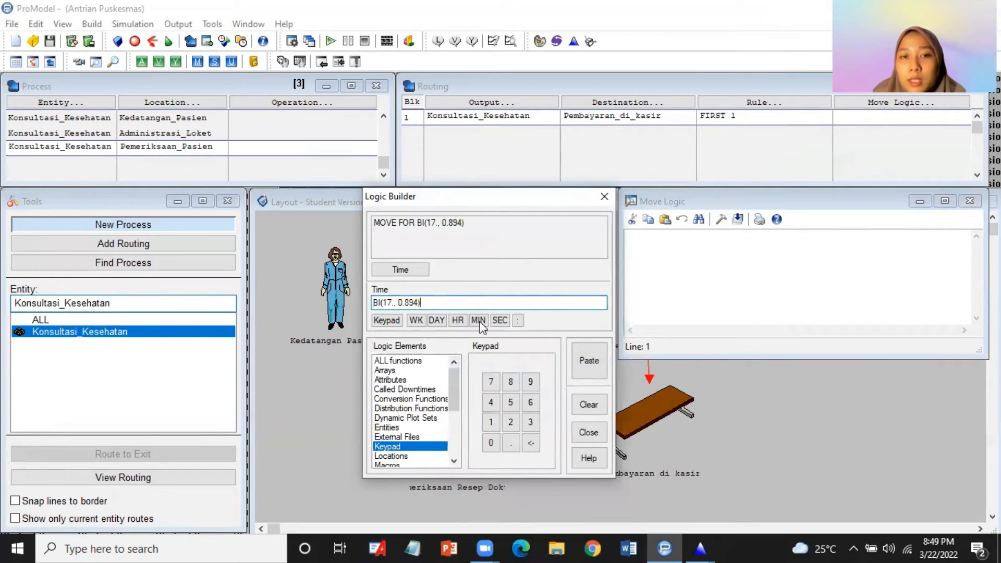
pyautogui.click(589, 361)
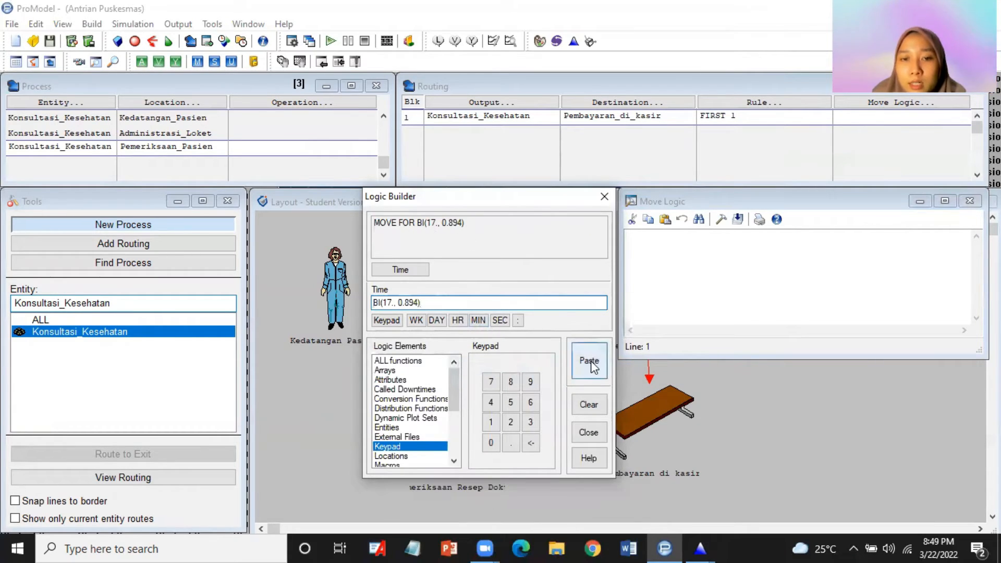
pyautogui.click(970, 201)
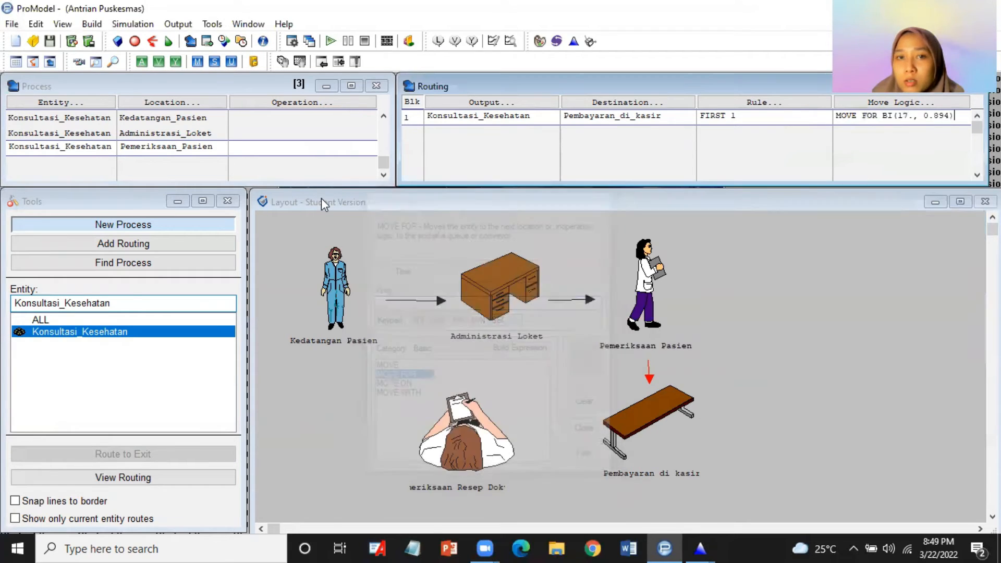
# - Add a process record for entity Konsultasi_Kesehatan at location Pembayaran_di_kasir below the Pemeriksaan_Pasien record
pyautogui.click(112, 144)
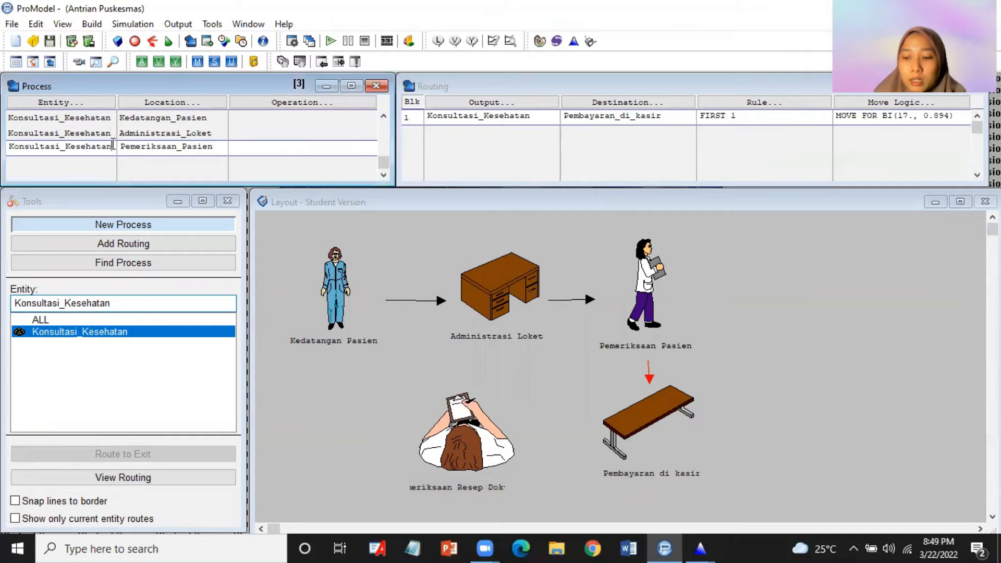
pyautogui.press('Down')
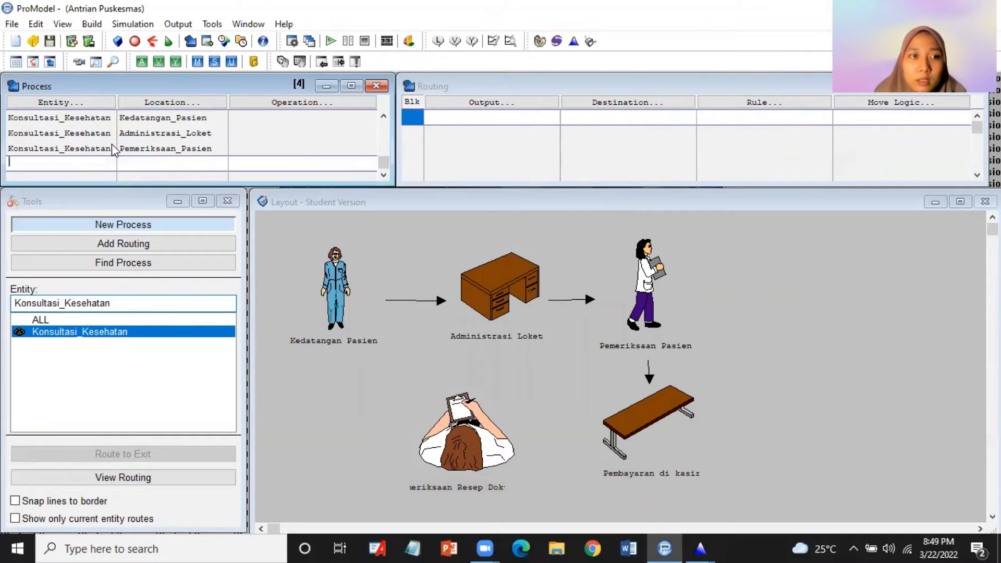
pyautogui.click(96, 103)
pyautogui.click(55, 316)
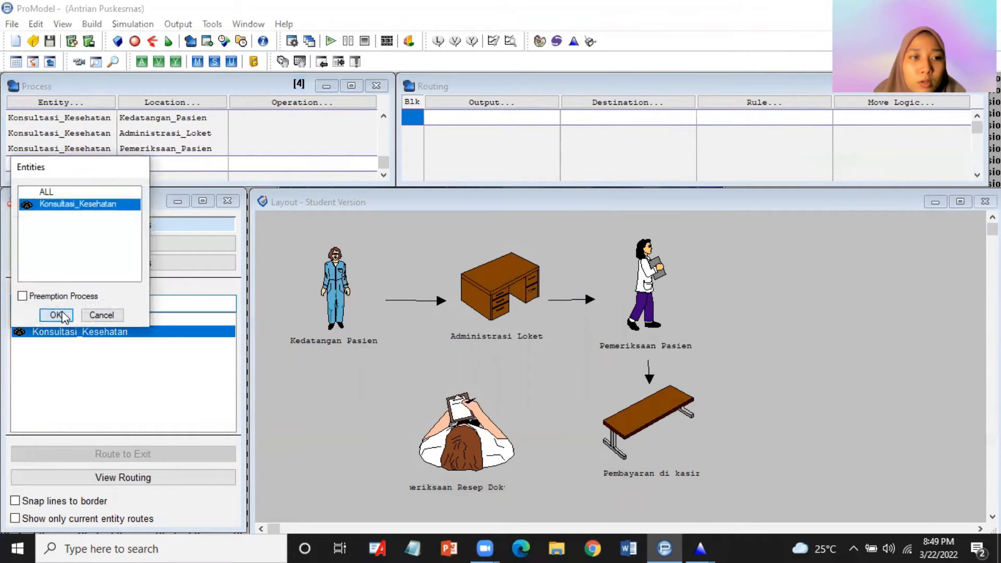
pyautogui.click(190, 103)
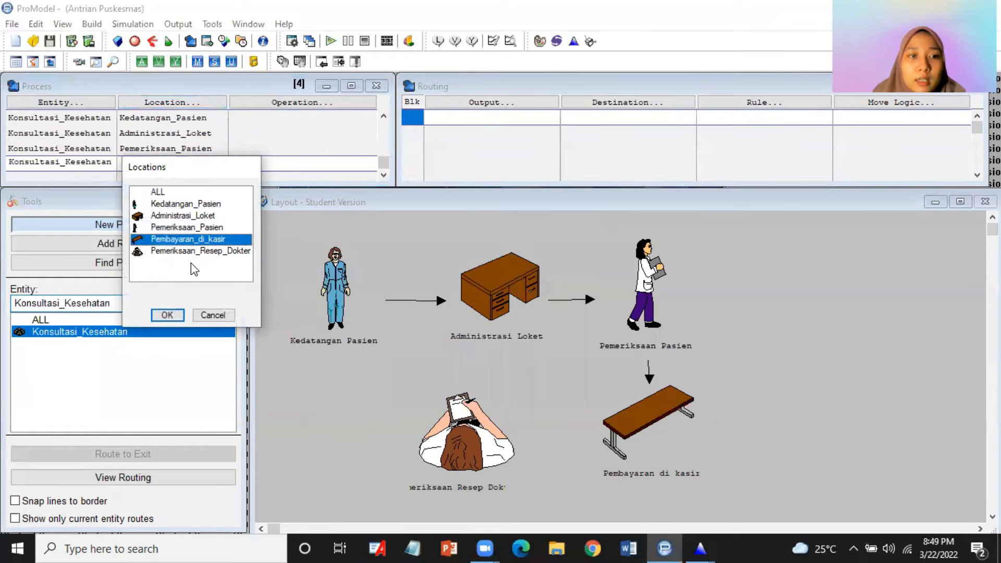
pyautogui.click(167, 314)
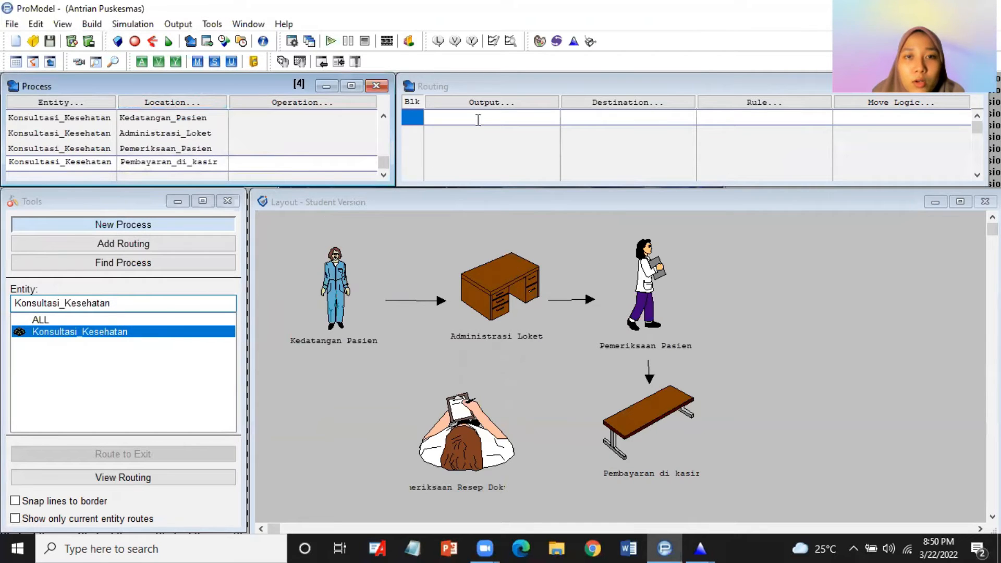
# - Route the Pembayaran_di_kasir process with output Konsultasi_Kesehatan to destination Pemeriksaan_Resep_Dokter
pyautogui.click(491, 102)
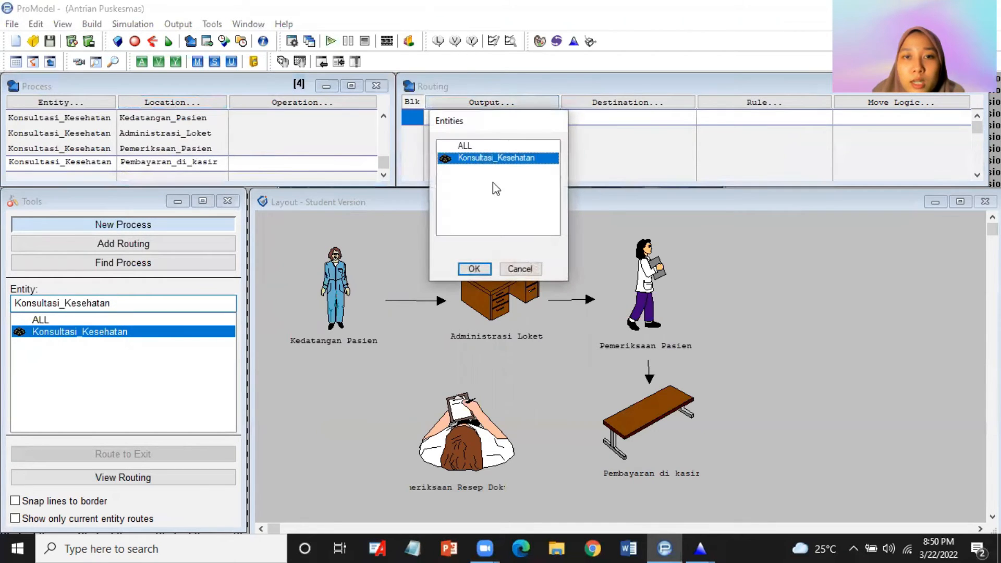
pyautogui.click(476, 269)
pyautogui.click(617, 105)
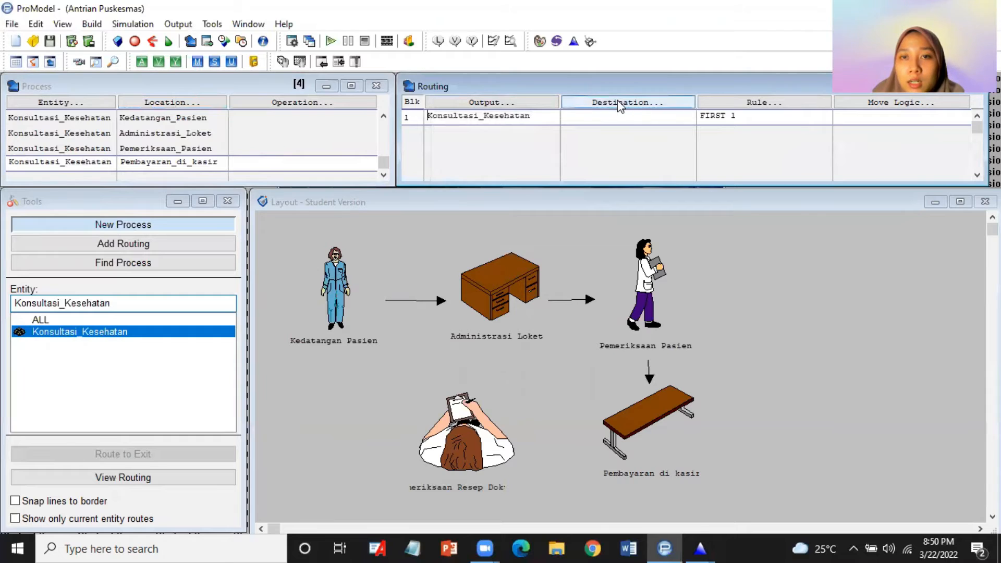
pyautogui.click(618, 194)
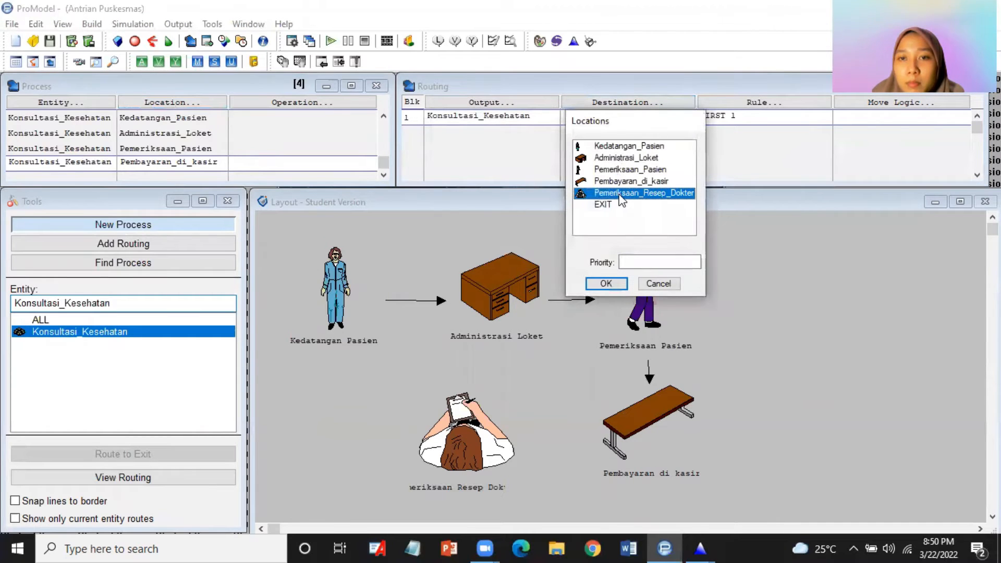
pyautogui.click(605, 284)
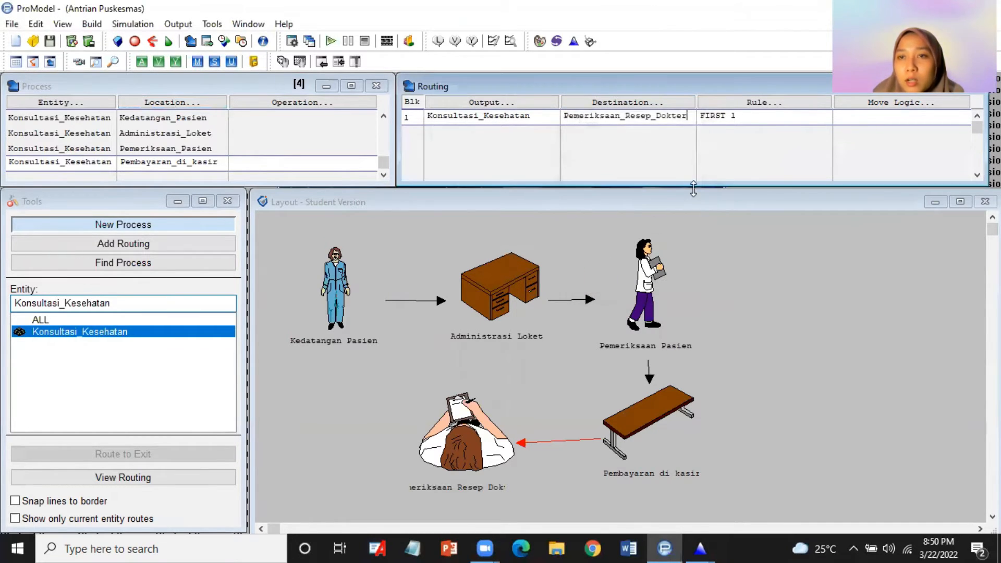
# - Open the new route's move logic, then enter data points 28, 30, 32, 31, 29, 28, 30, 32, 31, 29 in a new Stat::Fit document
pyautogui.click(847, 108)
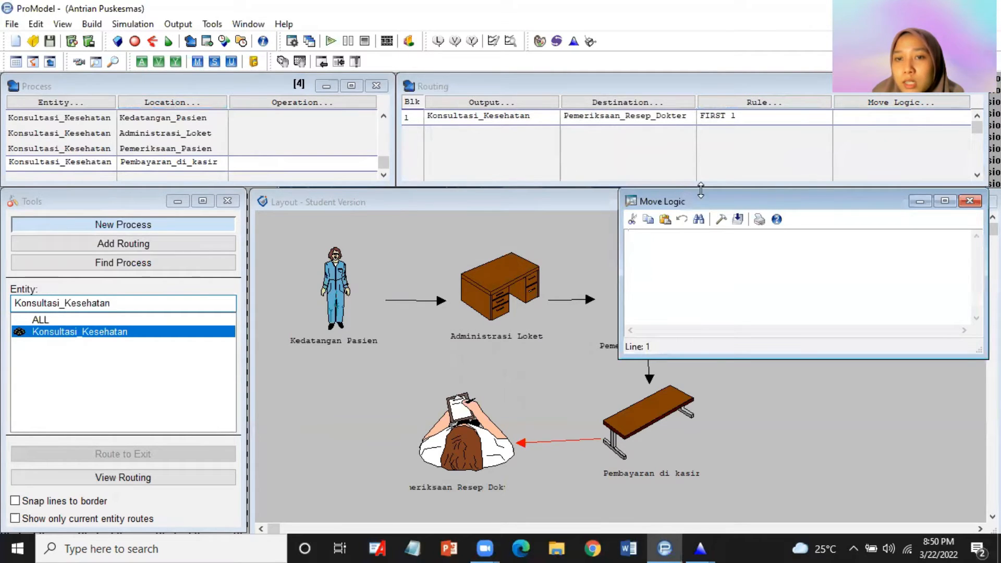
pyautogui.click(574, 41)
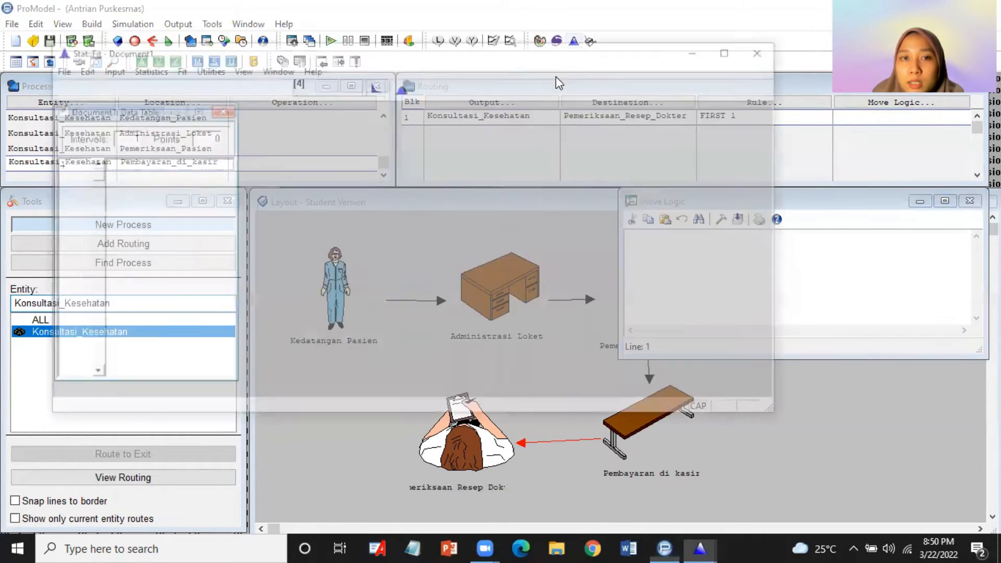
pyautogui.click(180, 157)
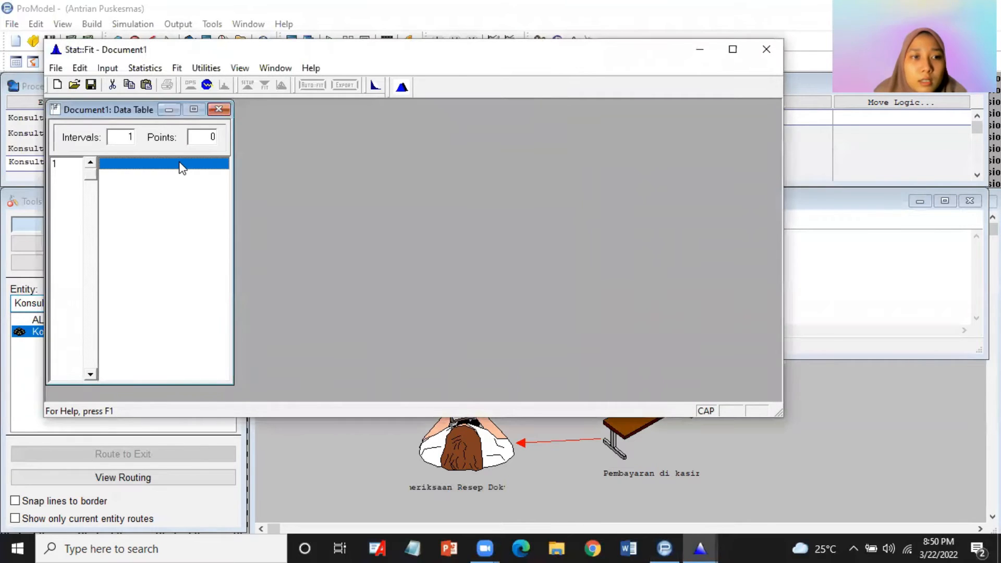
pyautogui.write('28')
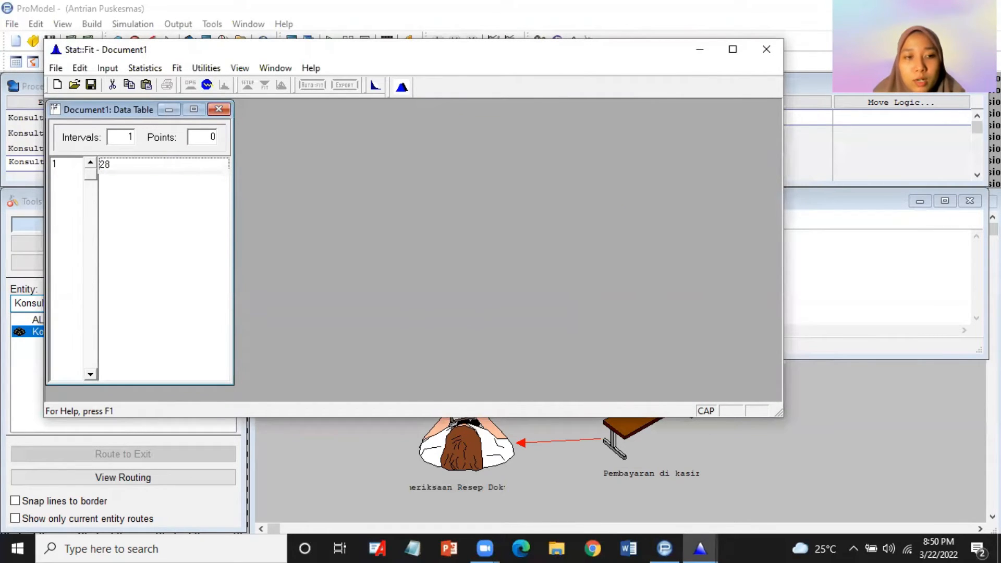
pyautogui.press('Return')
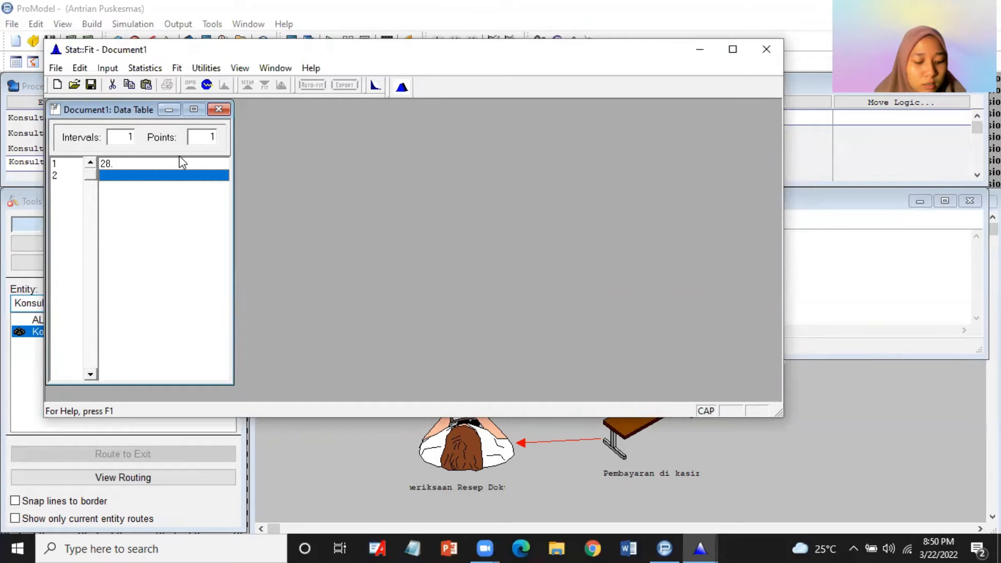
pyautogui.write('30')
pyautogui.press('Return')
pyautogui.write('3')
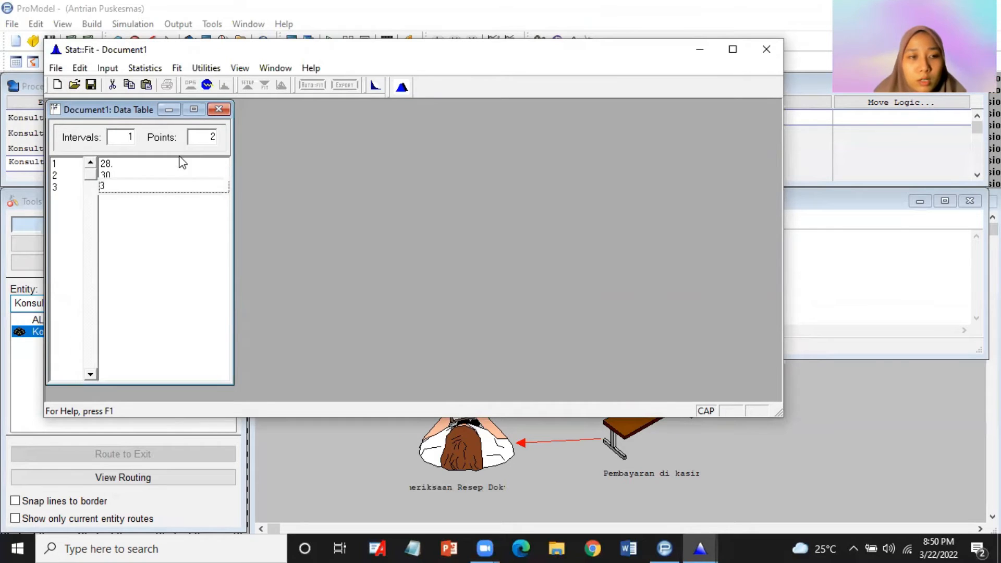
pyautogui.write('2')
pyautogui.press('Return')
pyautogui.write('31')
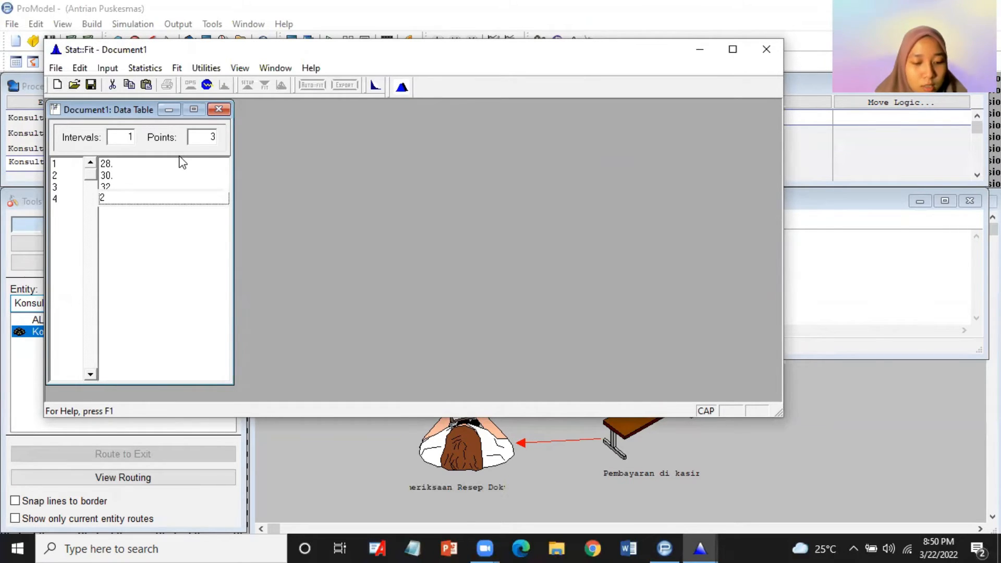
pyautogui.press('Return')
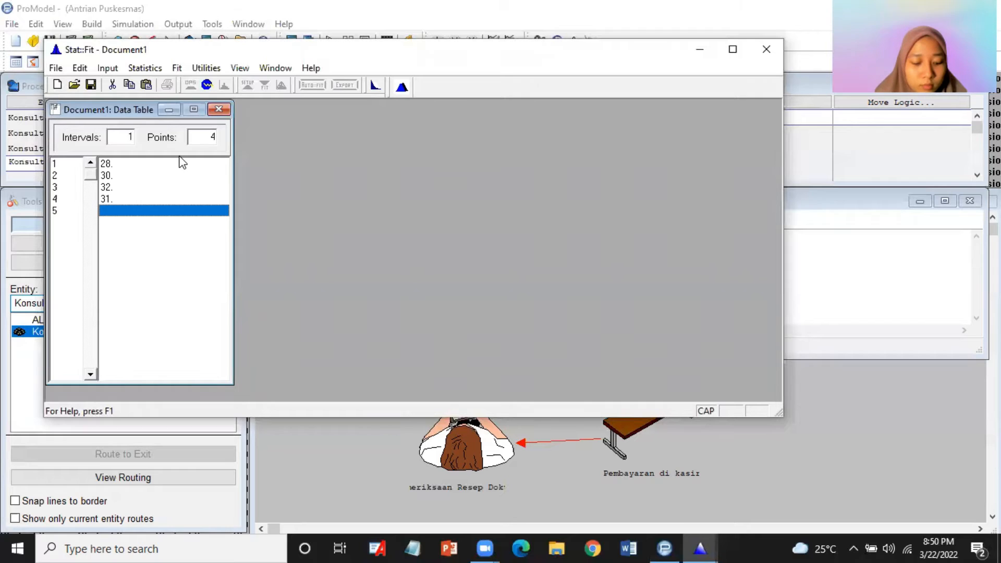
pyautogui.write('29')
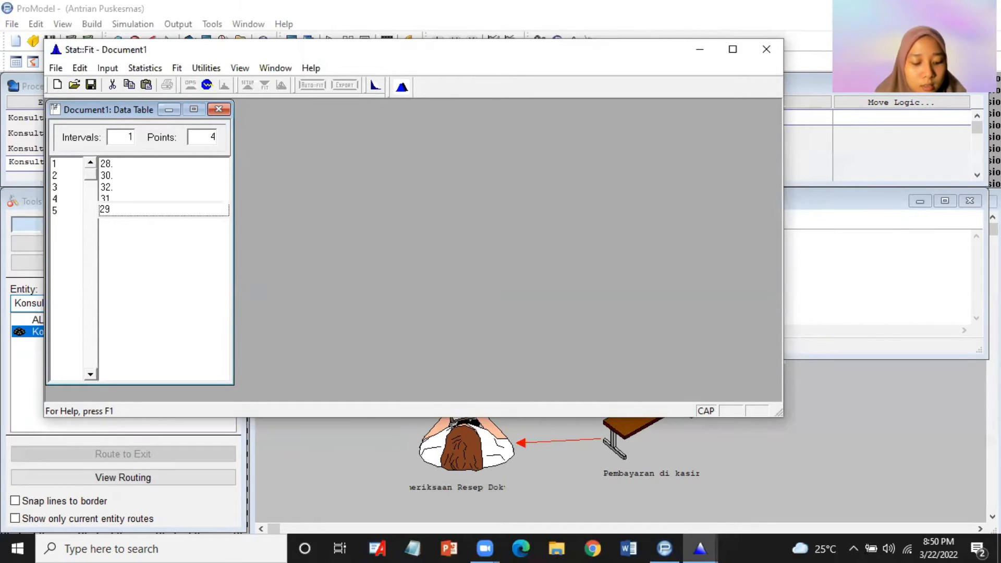
pyautogui.press('Return')
pyautogui.write('28')
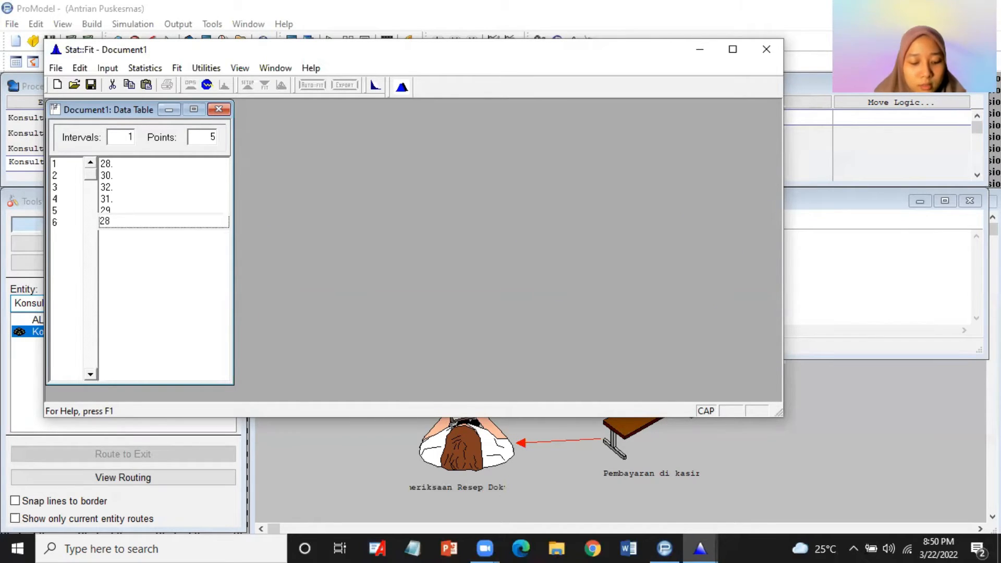
pyautogui.press('Return')
pyautogui.write('30')
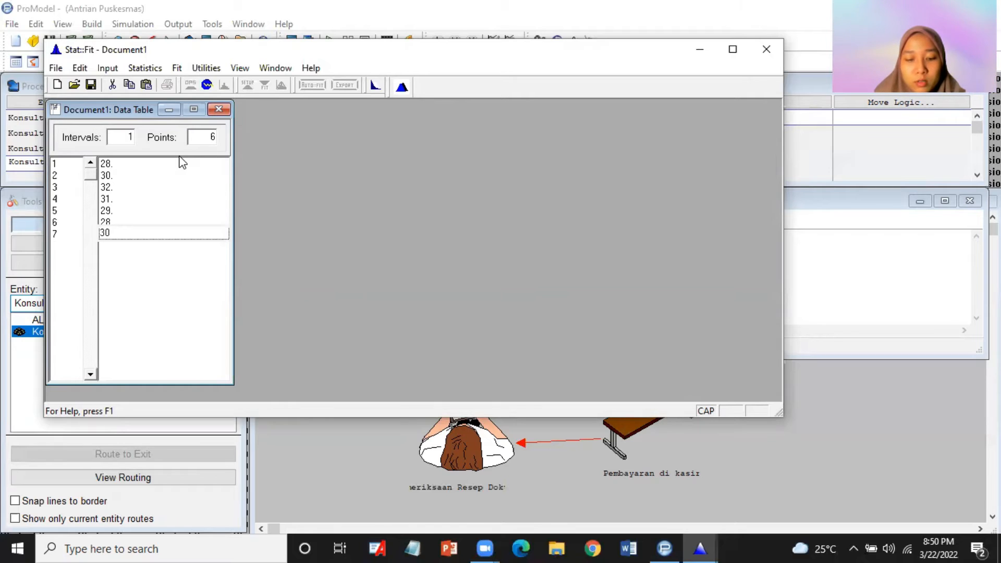
pyautogui.press('Return')
pyautogui.write('32')
pyautogui.press('Return')
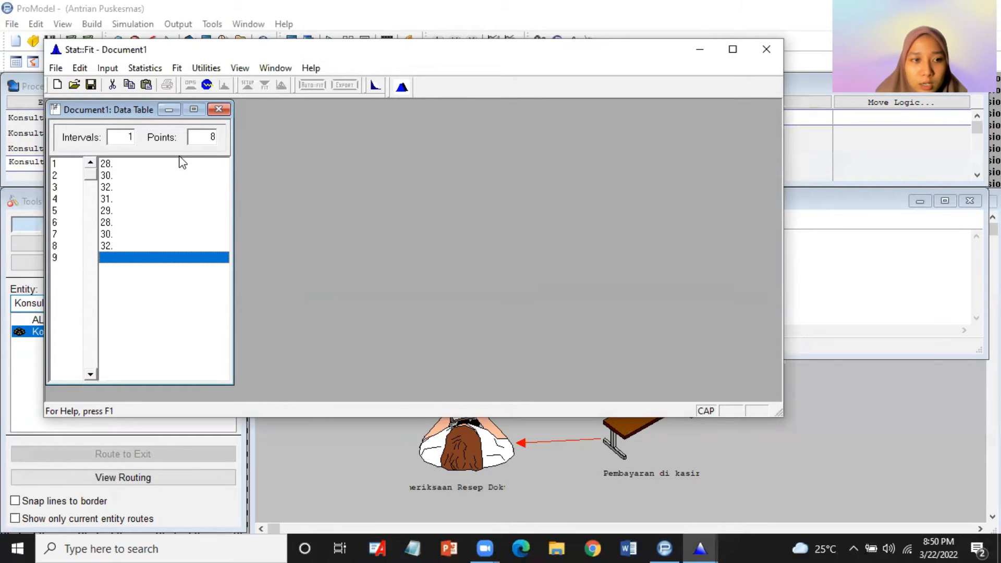
pyautogui.write('2')
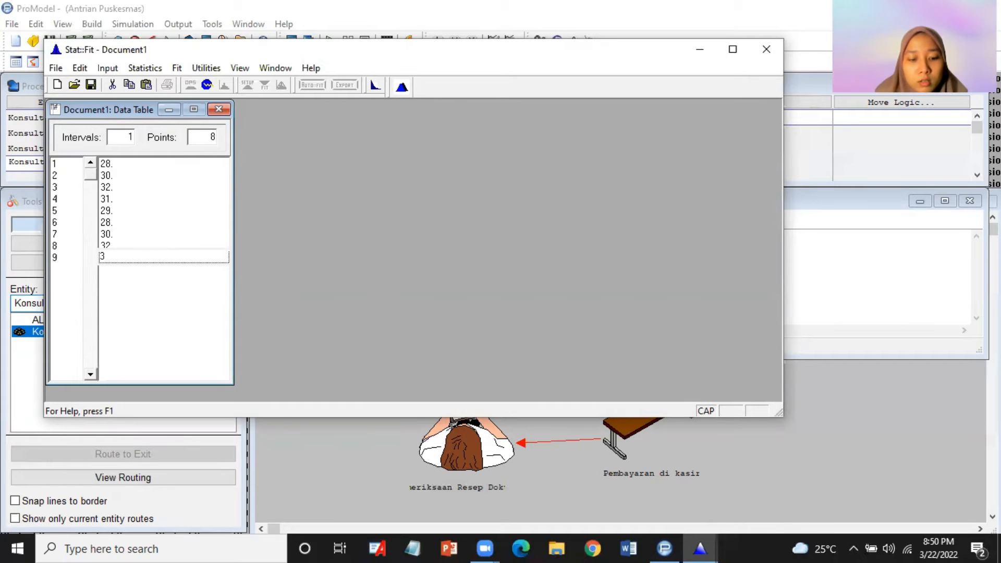
pyautogui.write('1')
pyautogui.press('Return')
pyautogui.write('2')
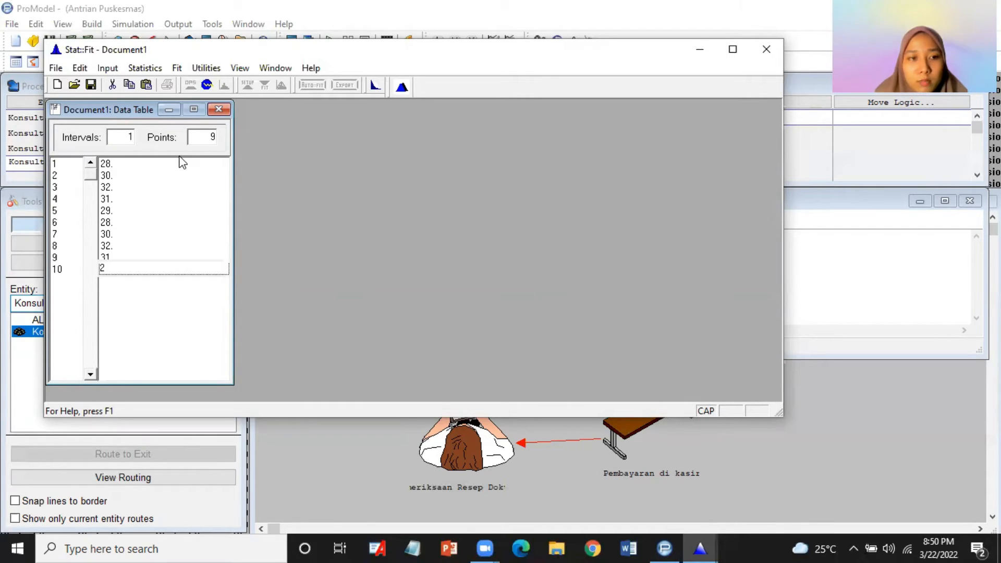
pyautogui.write('9')
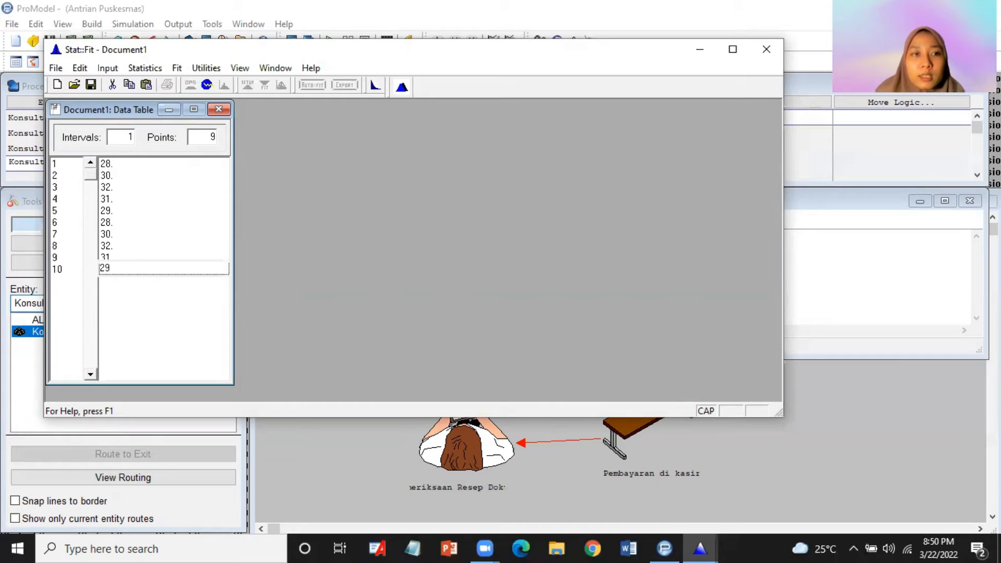
pyautogui.press('Return')
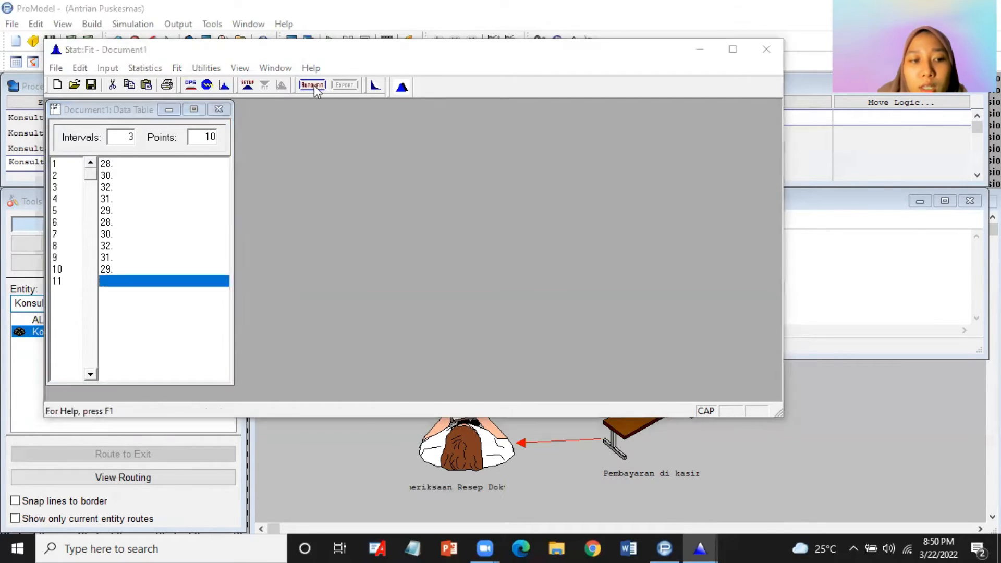
# - Run Auto::Fit on the ten data points with discrete distributions
pyautogui.click(315, 86)
pyautogui.moveTo(284, 132); pyautogui.dragTo(313, 132)
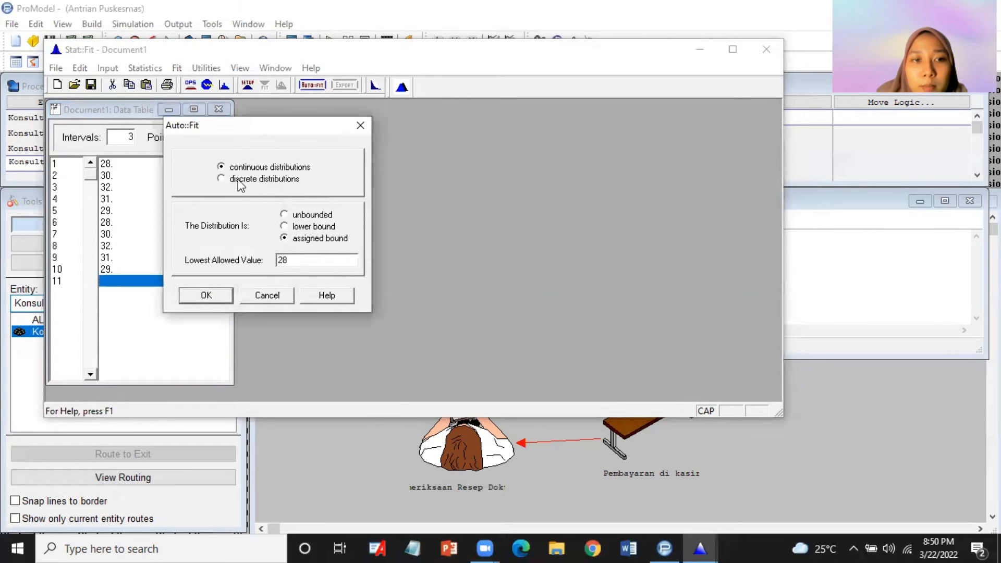
pyautogui.click(222, 180)
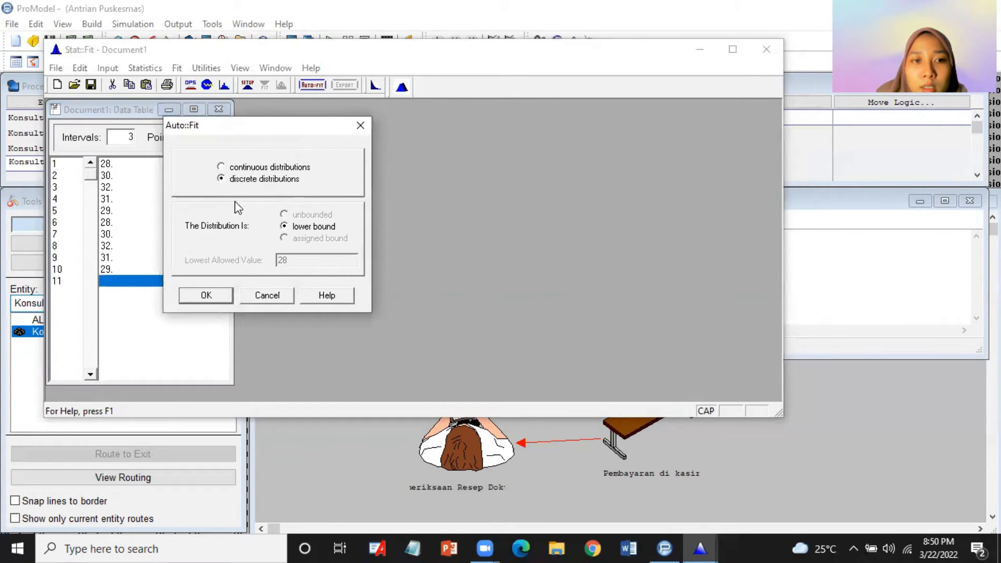
pyautogui.click(220, 295)
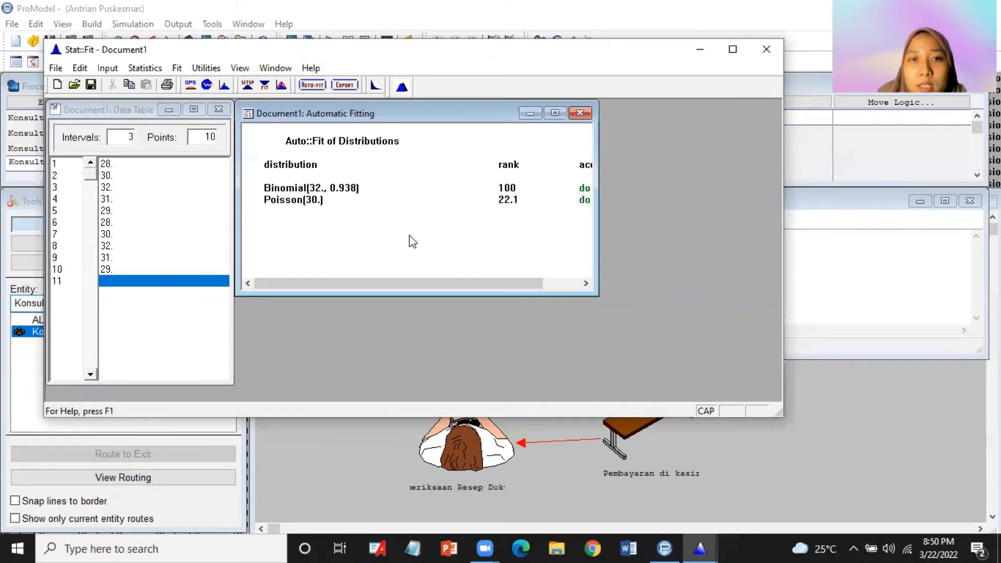
# - Export the fitted Binomial distribution BI(32., 0.938) to the clipboard for the ProModel application
pyautogui.click(346, 86)
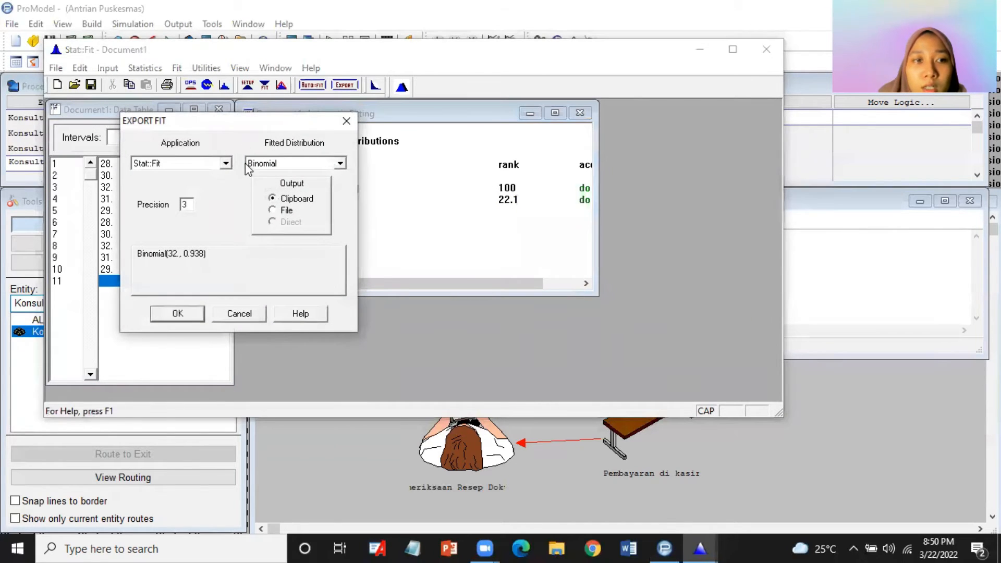
pyautogui.click(226, 163)
pyautogui.scroll(3, 195, 215)
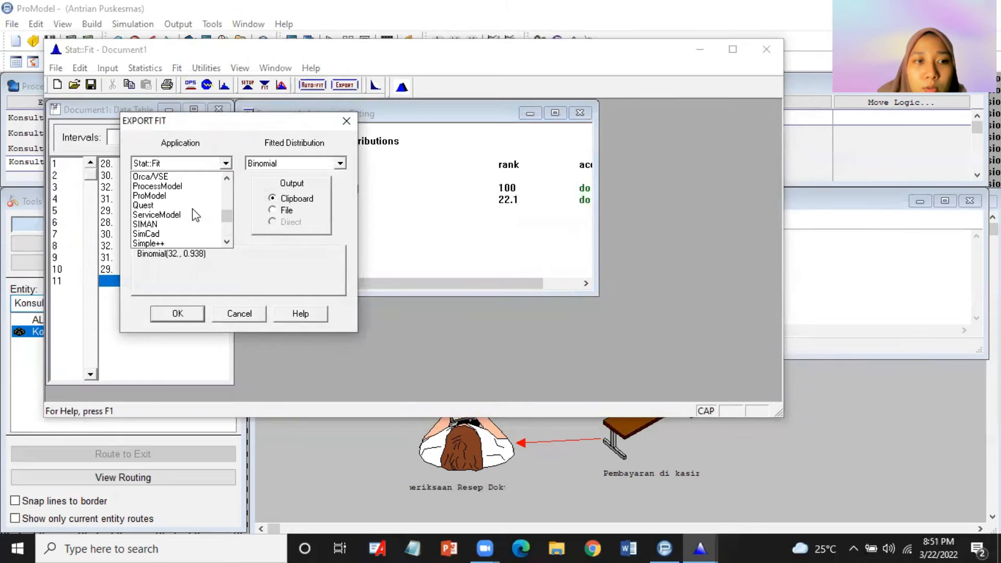
pyautogui.click(193, 197)
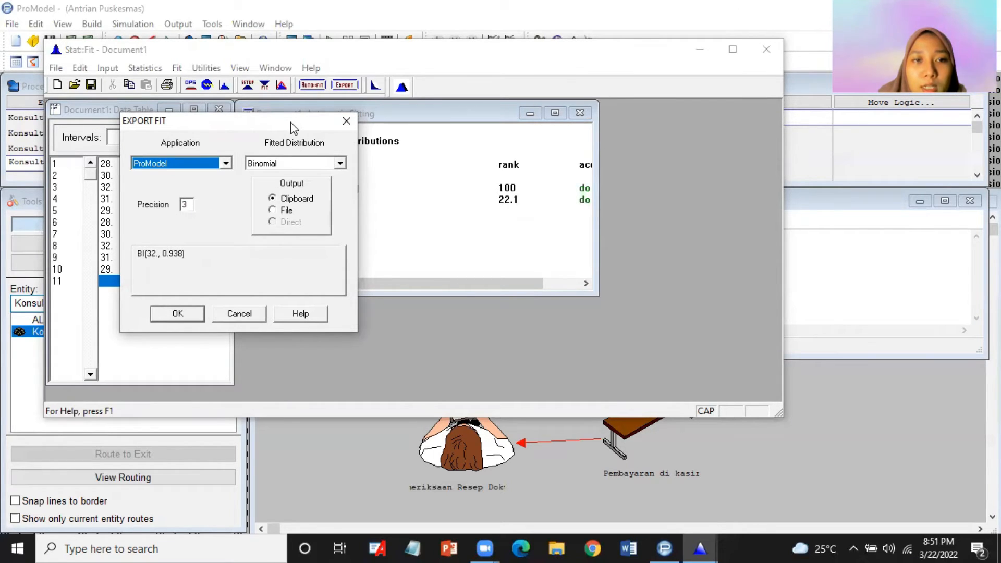
pyautogui.moveTo(290, 122); pyautogui.dragTo(308, 240)
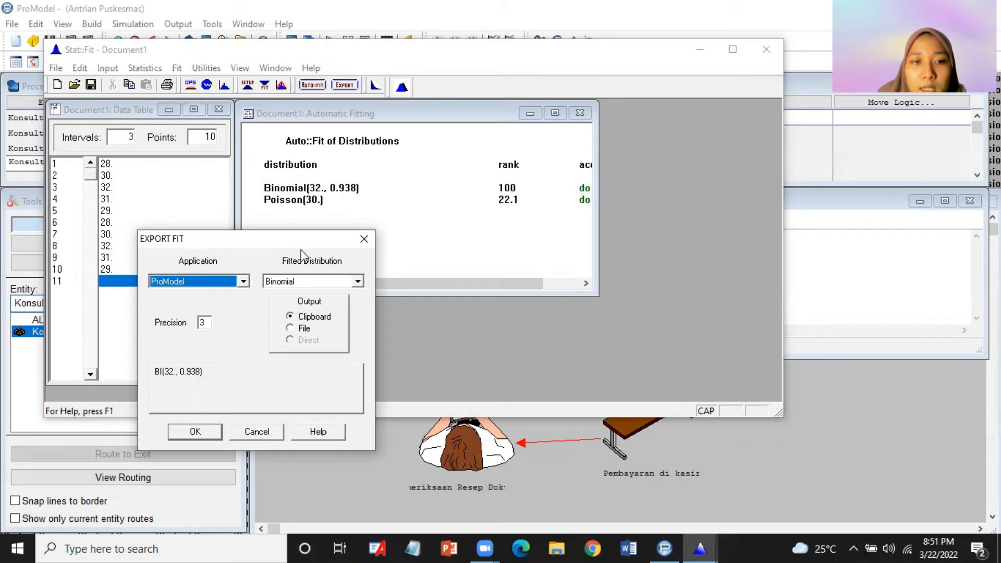
pyautogui.moveTo(298, 236); pyautogui.dragTo(394, 146)
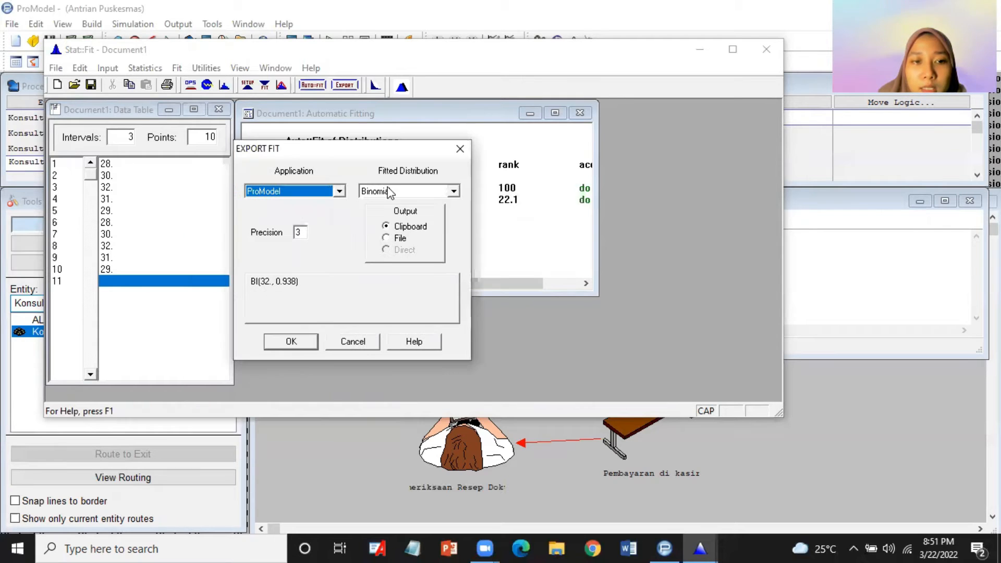
pyautogui.click(291, 341)
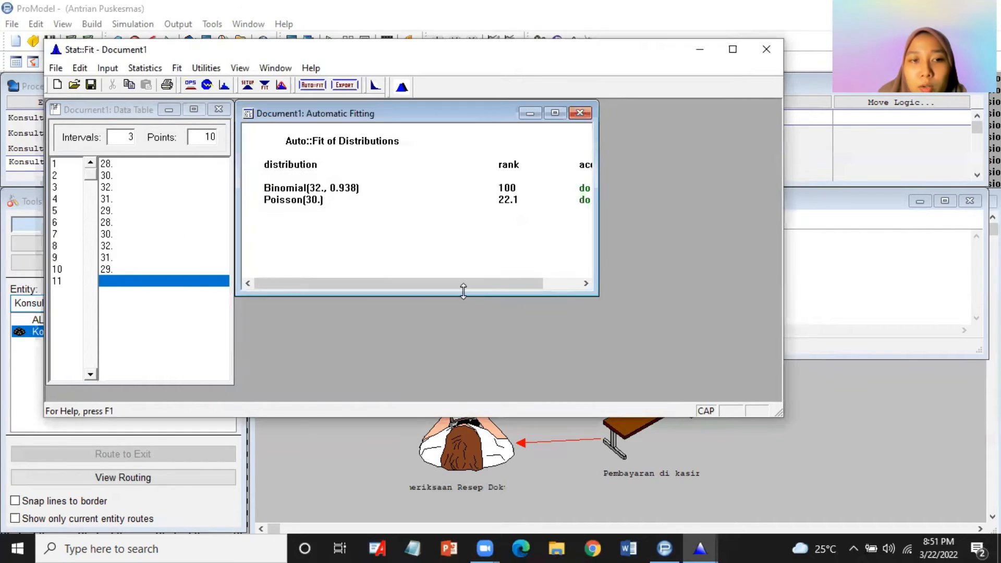
# - Switch back to ProModel and insert MOVE FOR BI(32., 0.938) as the move logic of the route to Pemeriksaan_Resep_Dokter
pyautogui.click(818, 248)
pyautogui.click(721, 219)
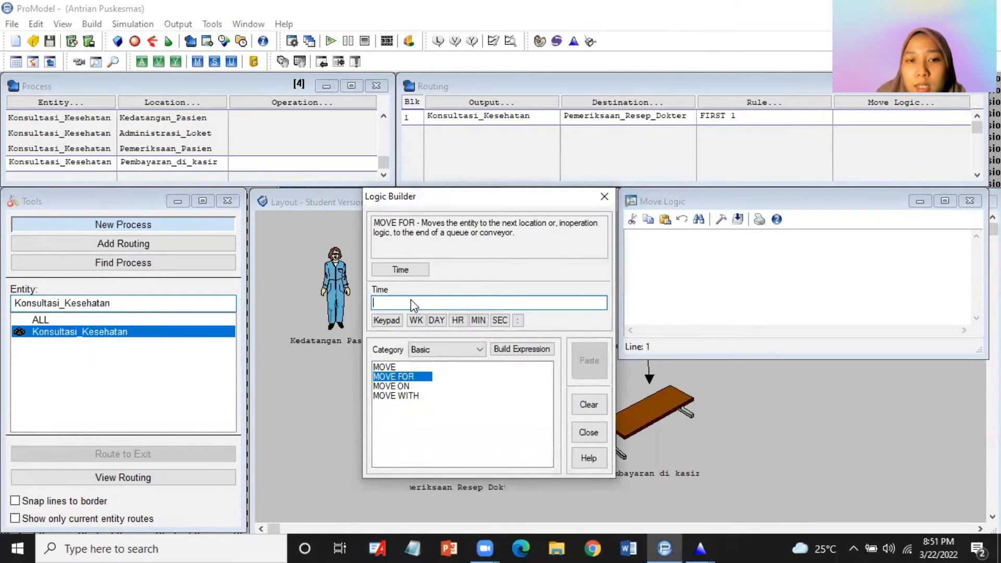
pyautogui.rightClick(411, 301)
pyautogui.click(447, 357)
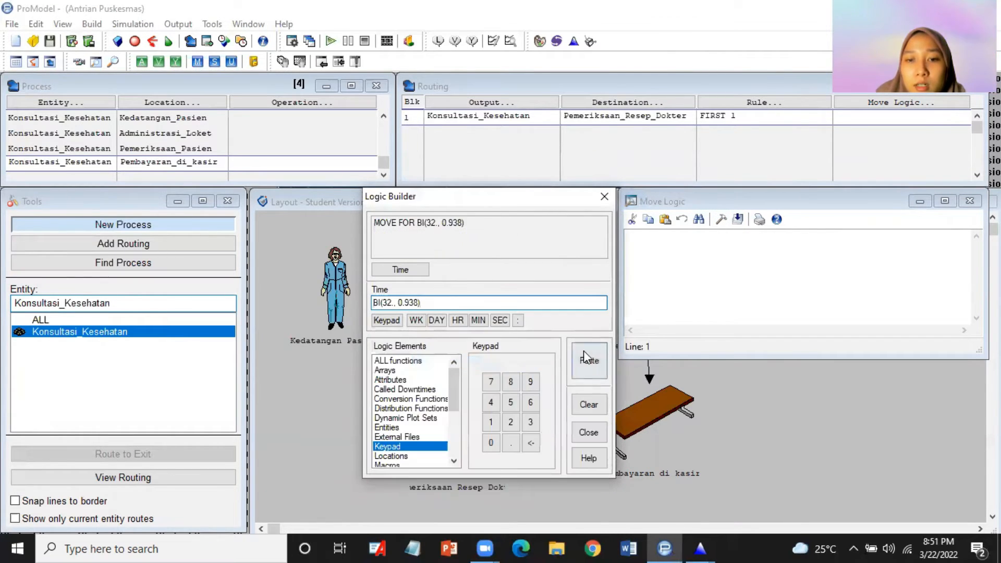
pyautogui.click(589, 360)
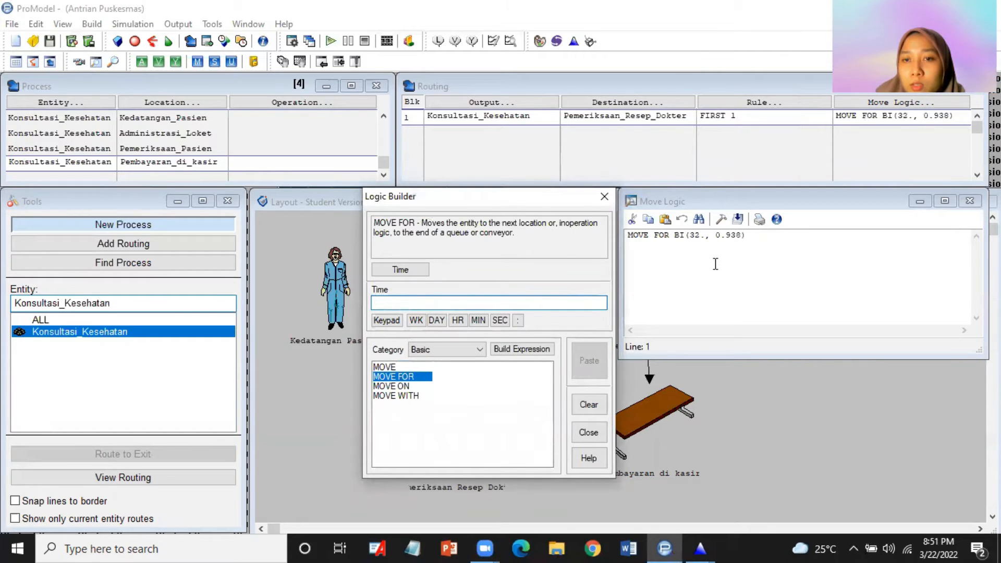
pyautogui.click(969, 200)
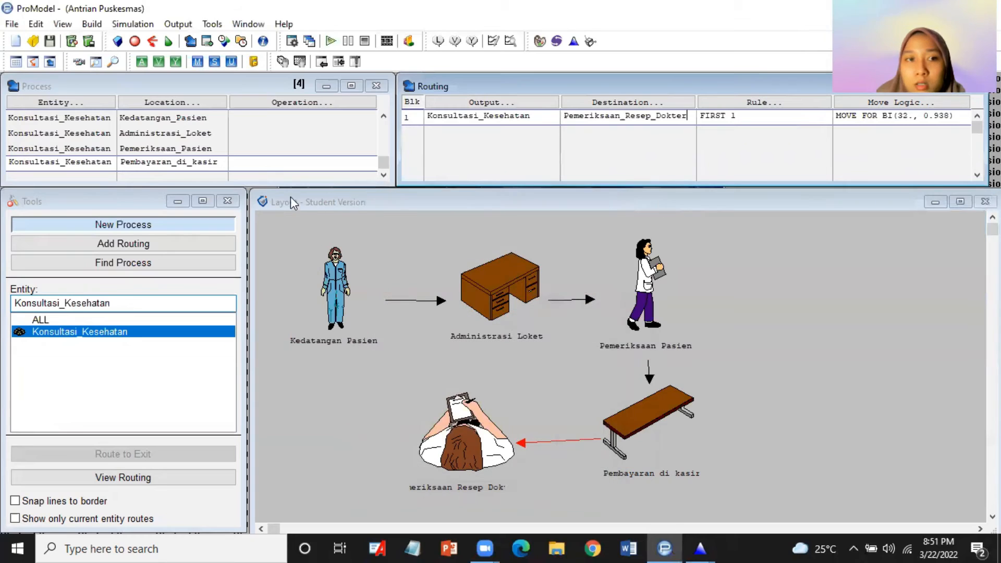
# - Add a new process record for entity Konsultasi_Kesehatan at location Pemeriksaan_Resep_Dokter
pyautogui.click(112, 166)
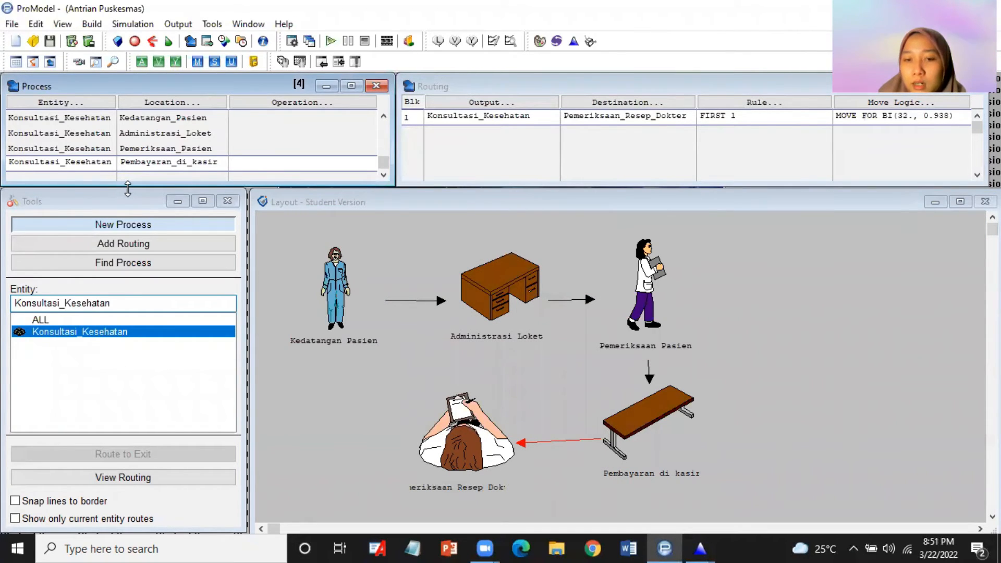
pyautogui.press('Down')
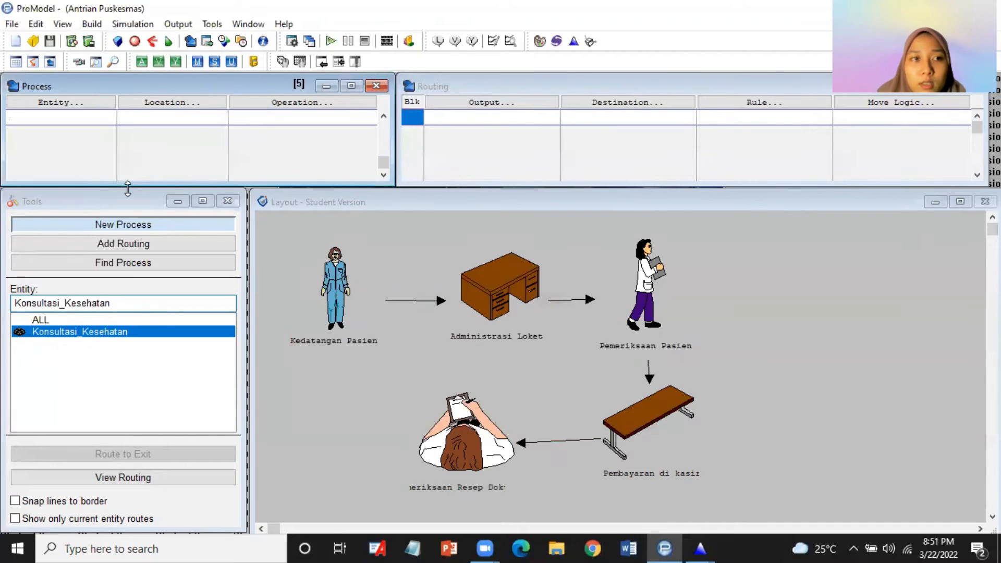
pyautogui.click(96, 101)
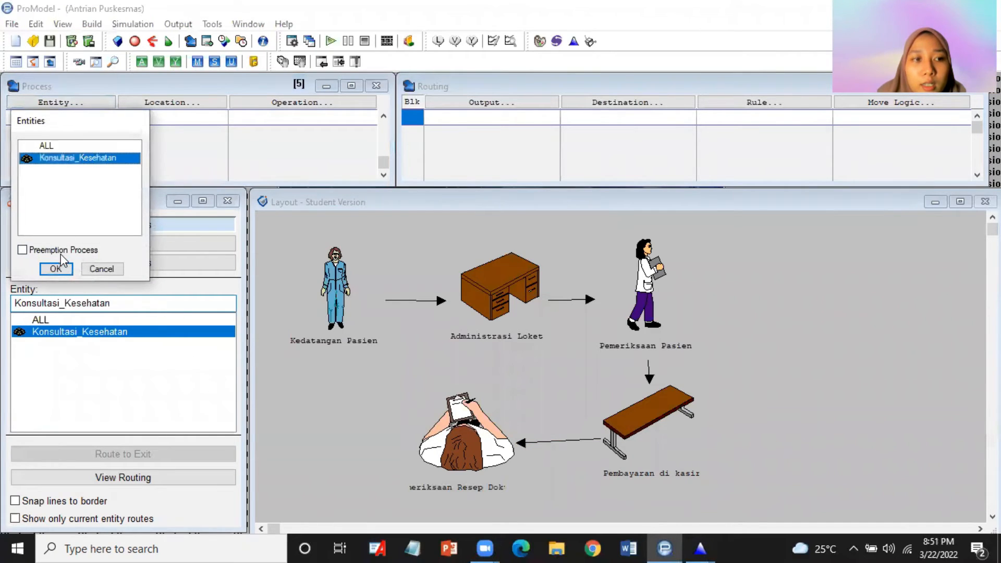
pyautogui.click(57, 269)
pyautogui.click(167, 107)
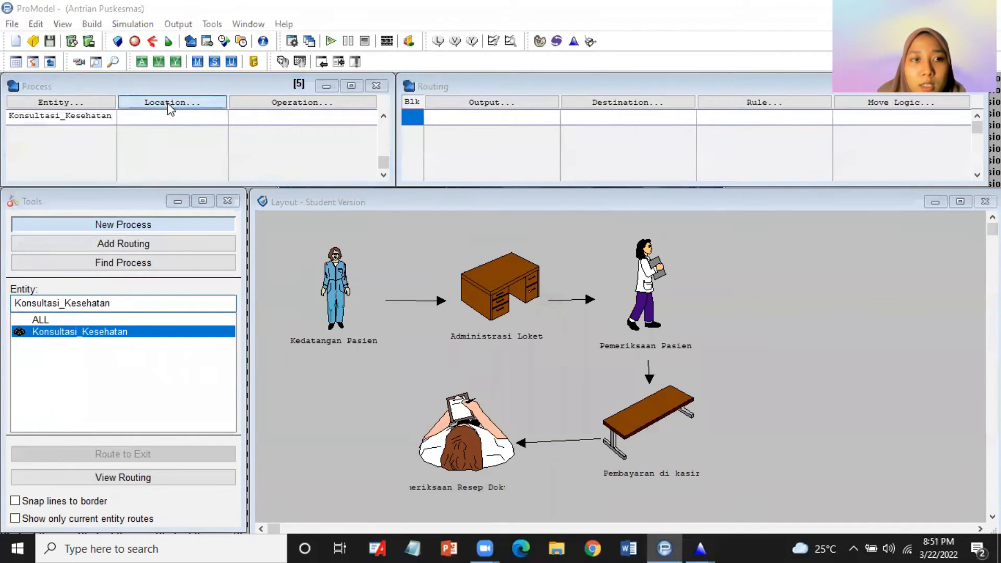
pyautogui.click(168, 205)
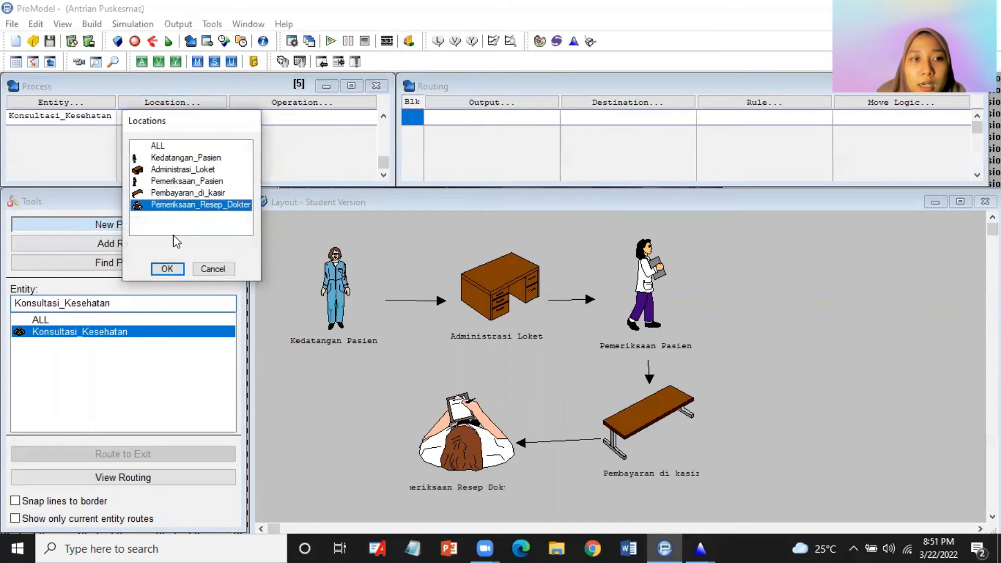
pyautogui.click(167, 269)
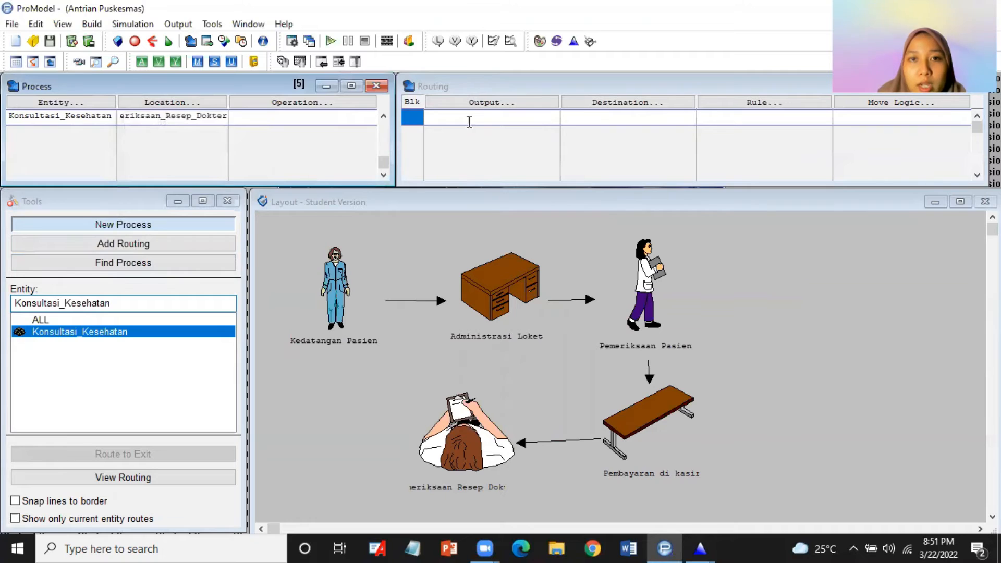
# - Route the Pemeriksaan_Resep_Dokter process with output Konsultasi_Kesehatan to destination EXIT
pyautogui.click(473, 103)
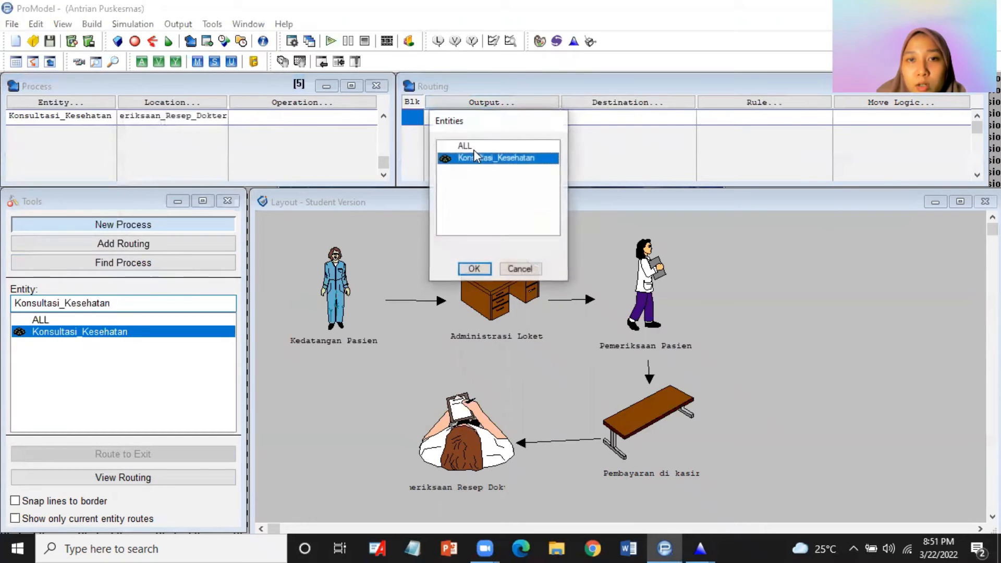
pyautogui.click(475, 269)
pyautogui.click(599, 102)
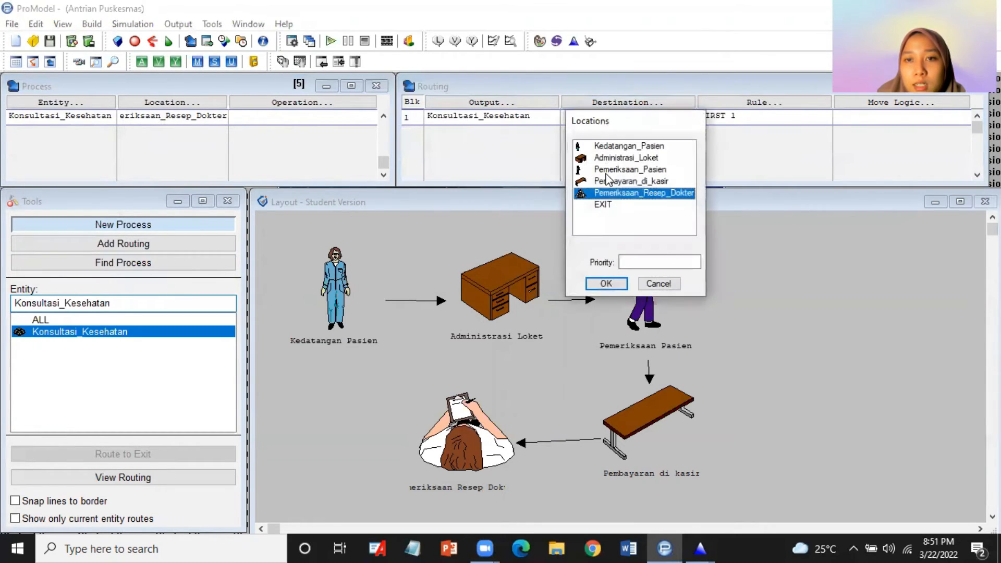
pyautogui.click(604, 204)
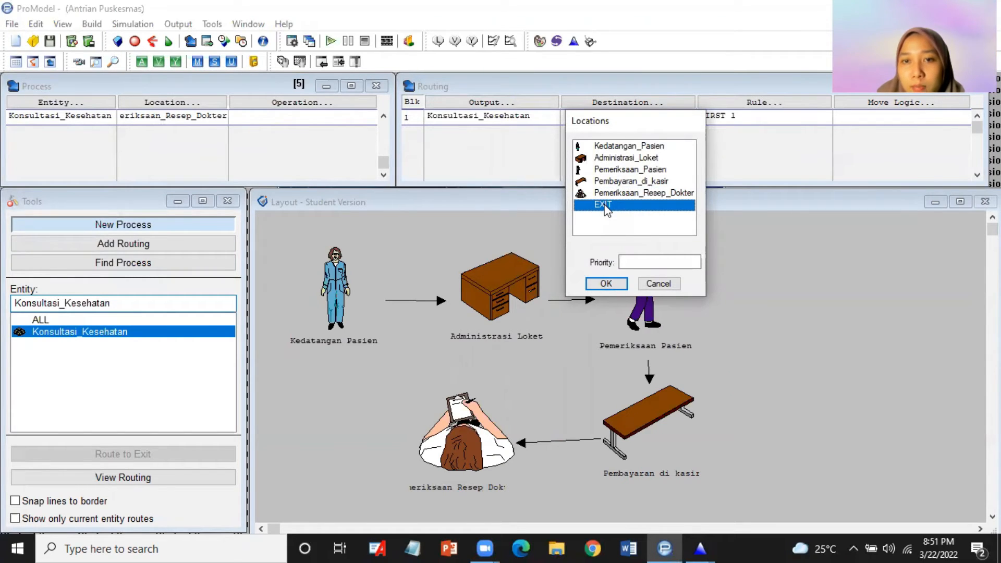
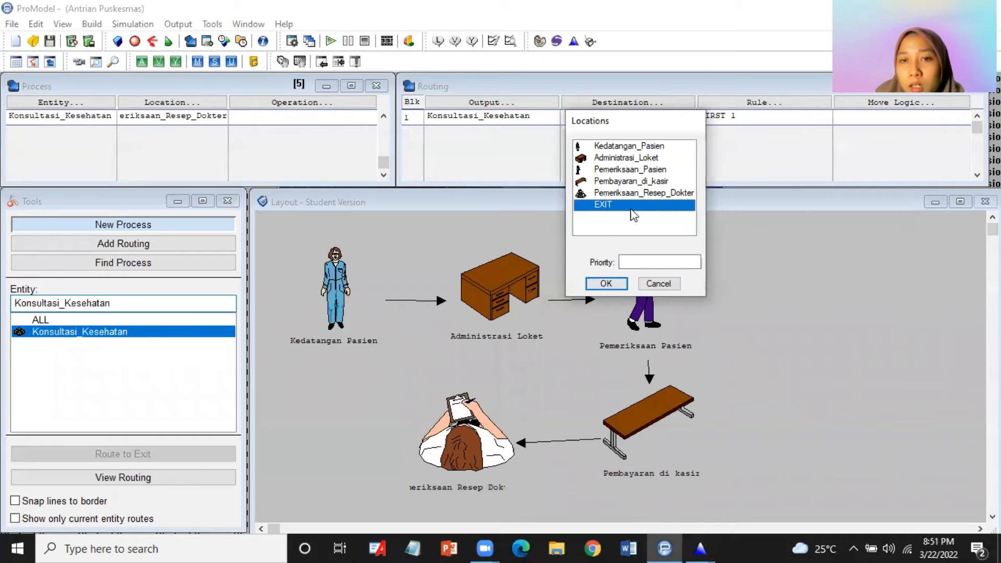
pyautogui.click(607, 284)
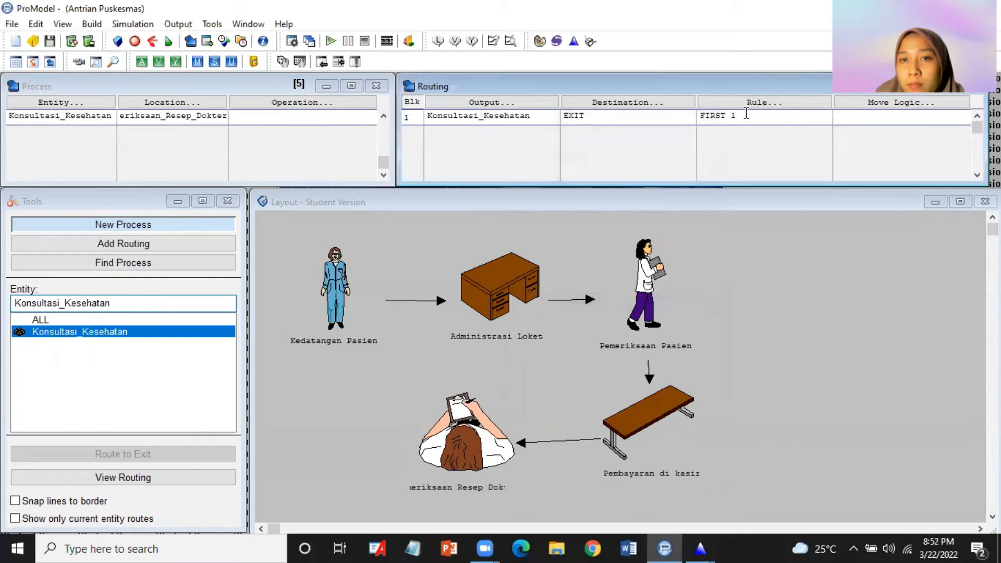
# - Open the EXIT route's move logic, then enter data points 11, 9, 8, 10, 11, 11, 9, 8, 10, 11 in a new Stat::Fit document
pyautogui.click(857, 105)
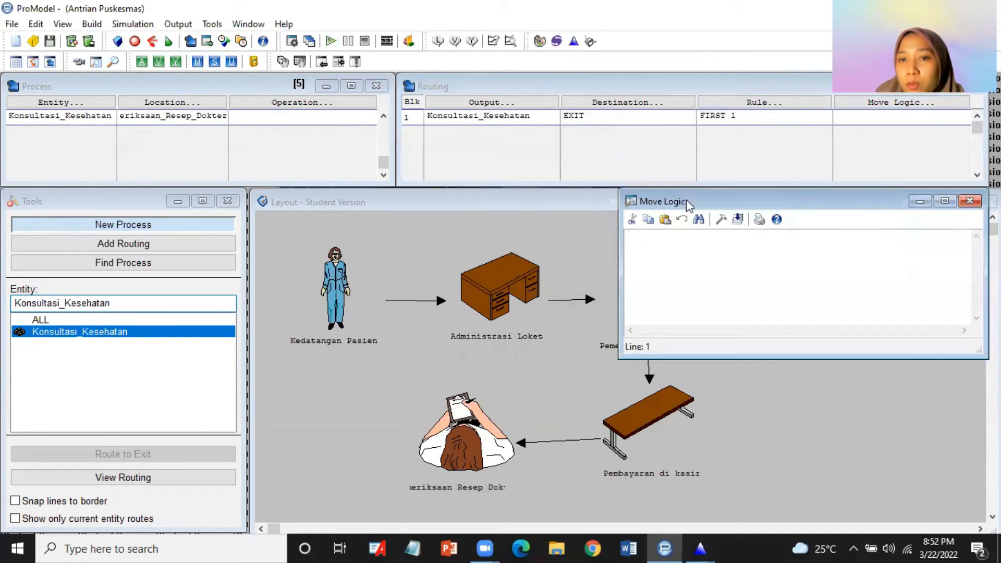
pyautogui.click(574, 42)
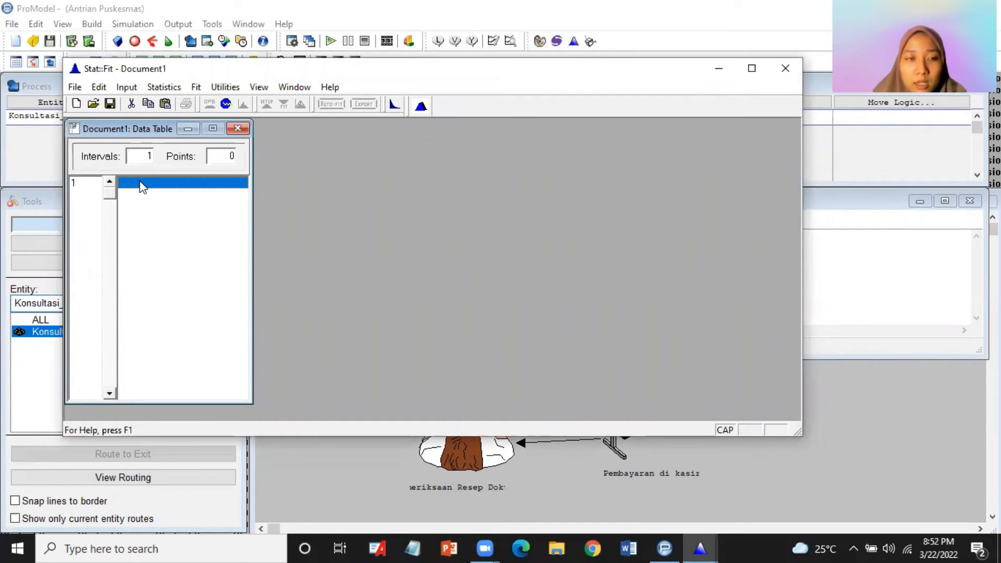
pyautogui.write('11')
pyautogui.press('Return')
pyautogui.write('9')
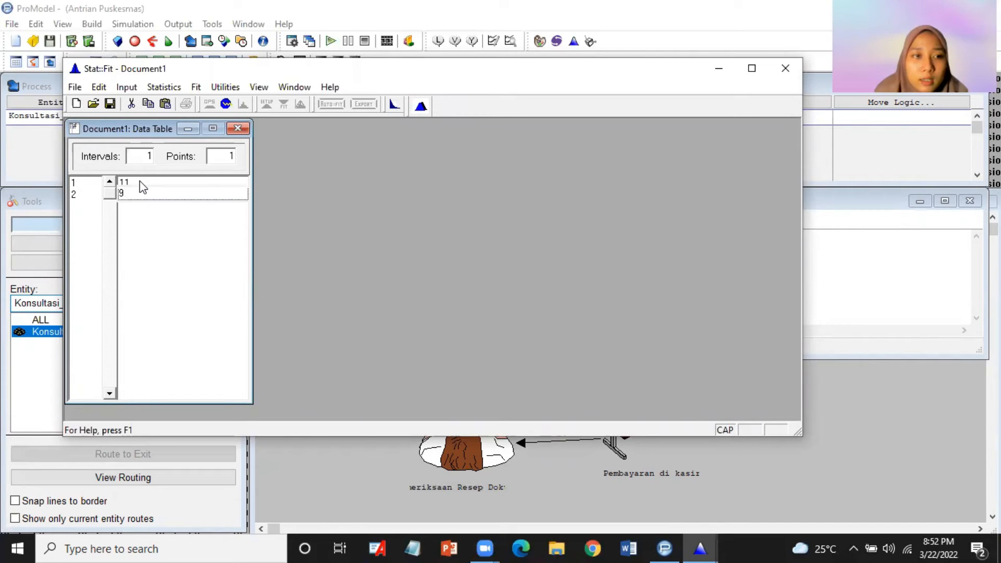
pyautogui.press('Return')
pyautogui.write('8')
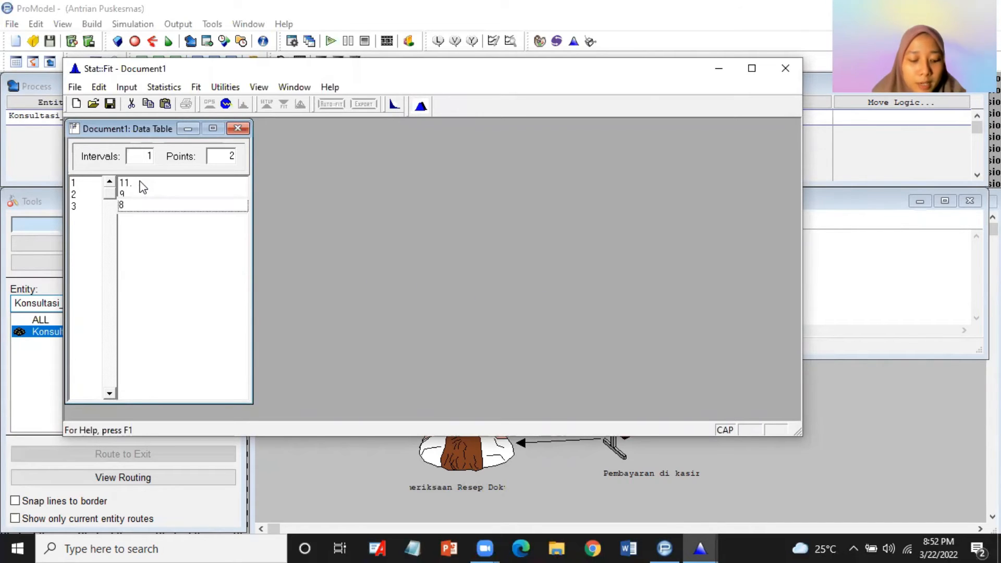
pyautogui.press('Return')
pyautogui.write('10')
pyautogui.press('Return')
pyautogui.write('11')
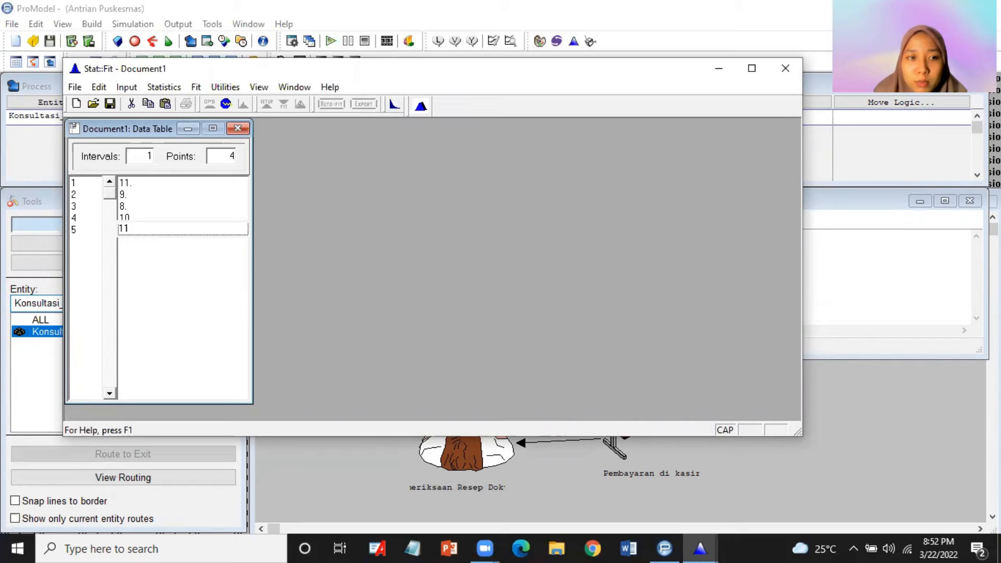
pyautogui.press('Return')
pyautogui.write('11')
pyautogui.press('Return')
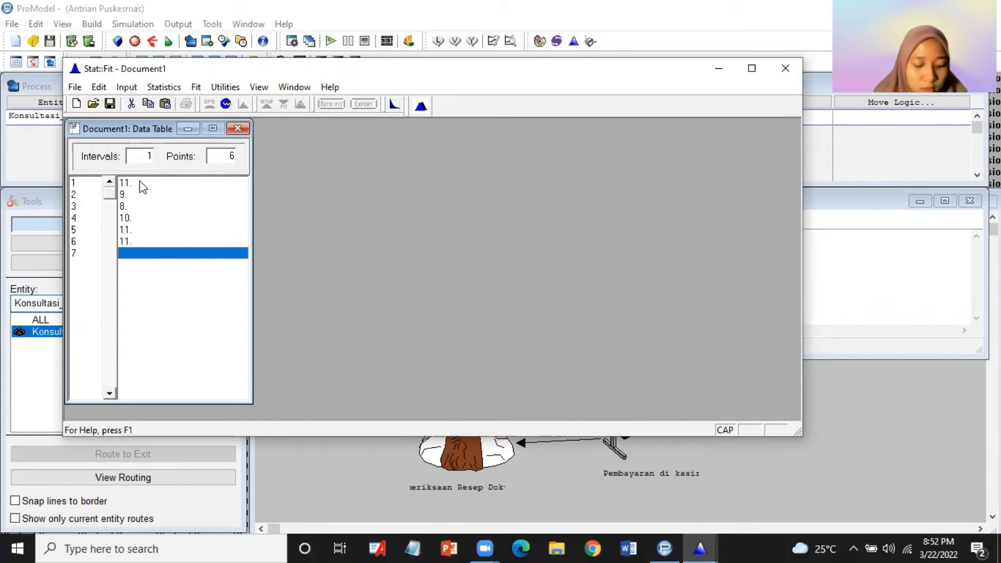
pyautogui.write('9')
pyautogui.press('Return')
pyautogui.write('8')
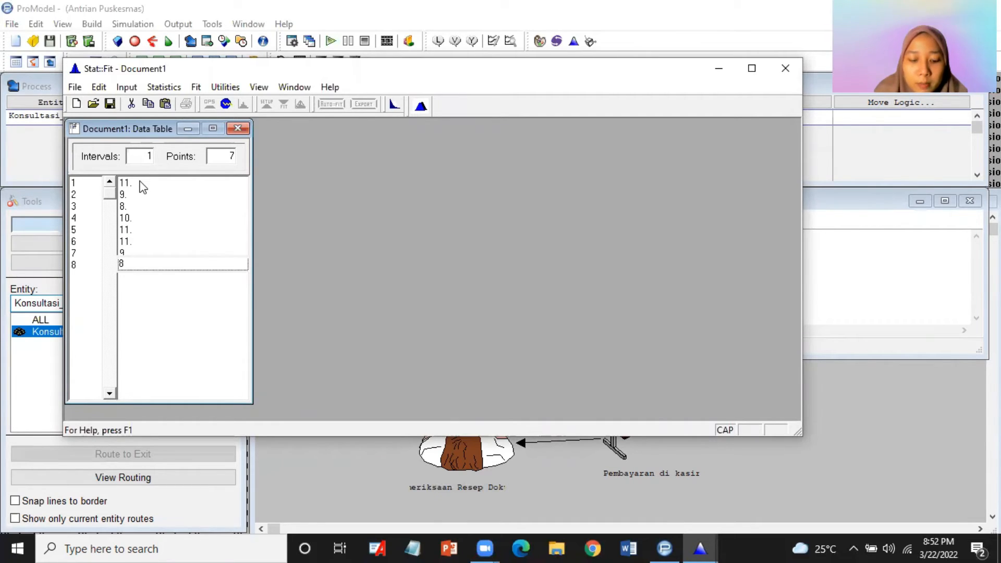
pyautogui.press('Return')
pyautogui.write('10')
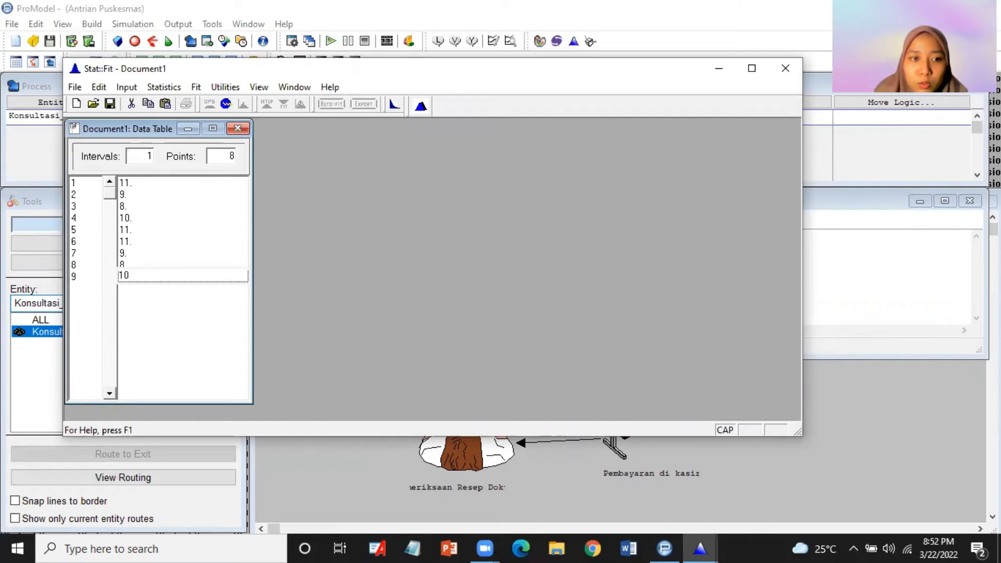
pyautogui.press('Return')
pyautogui.write('11')
pyautogui.press('Return')
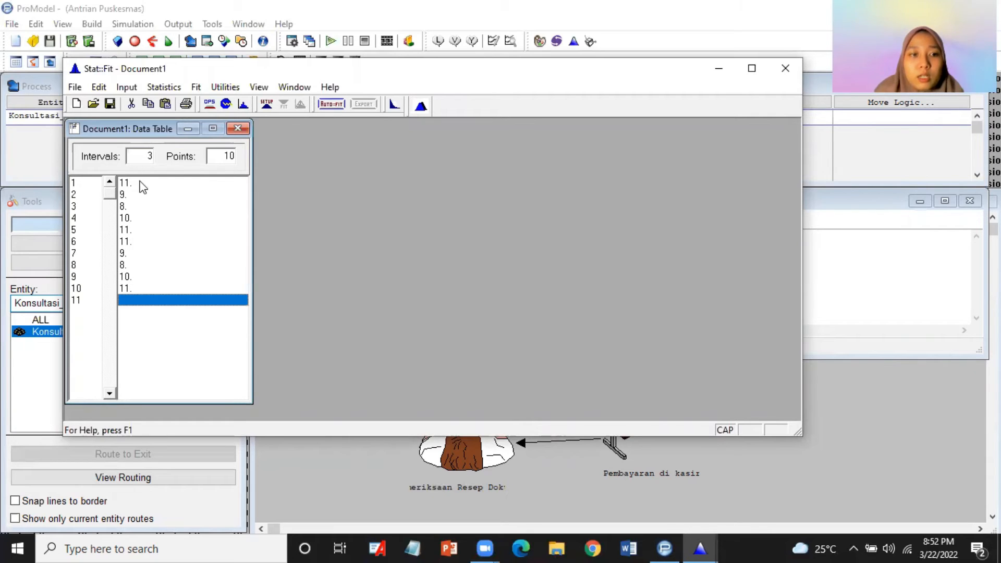
# - Run Auto::Fit on the new data points using discrete distributions
pyautogui.click(332, 105)
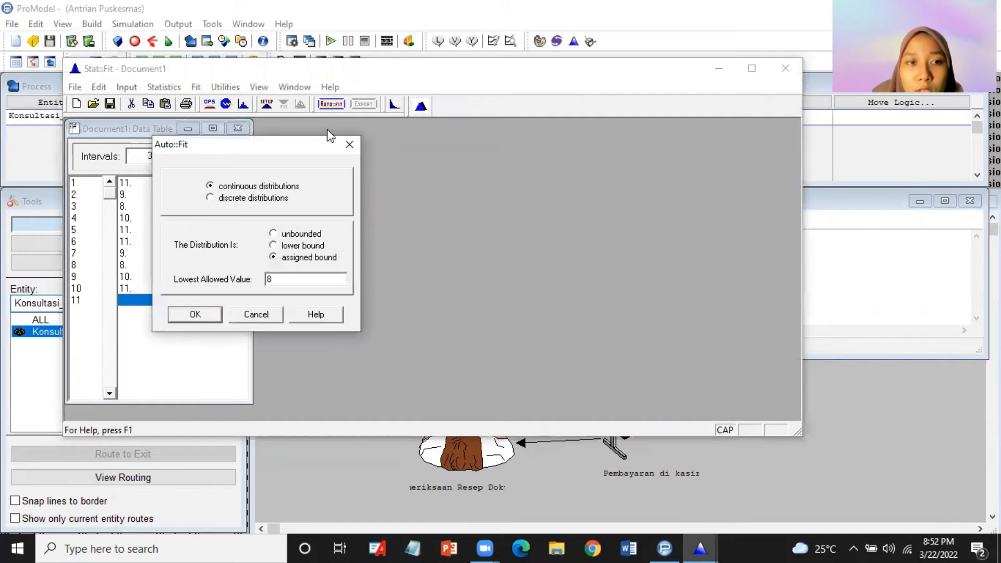
pyautogui.click(210, 198)
pyautogui.click(196, 319)
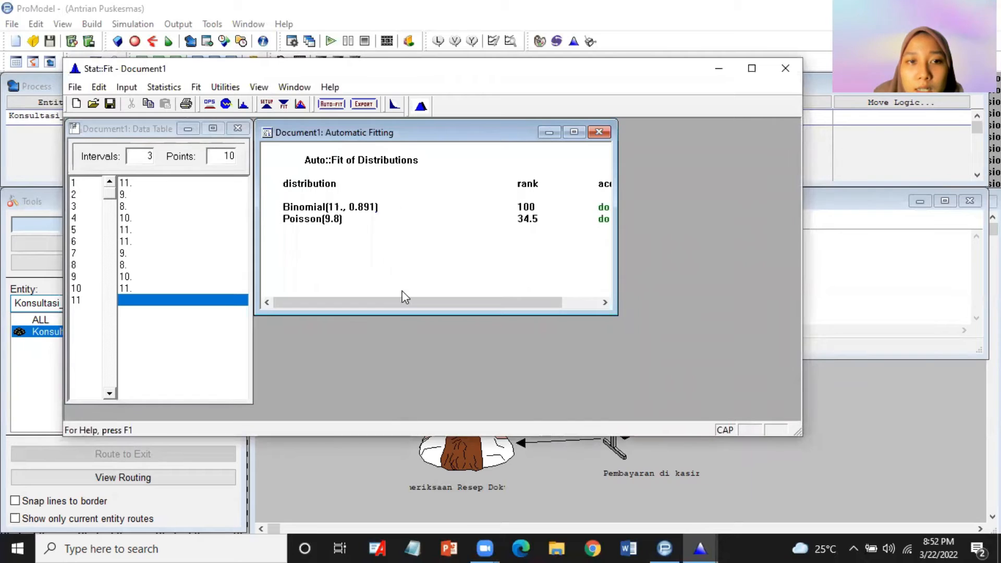
# - Export the fitted Binomial distribution BI(11., 0.891) to the clipboard for the ProModel application
pyautogui.click(364, 107)
pyautogui.click(244, 182)
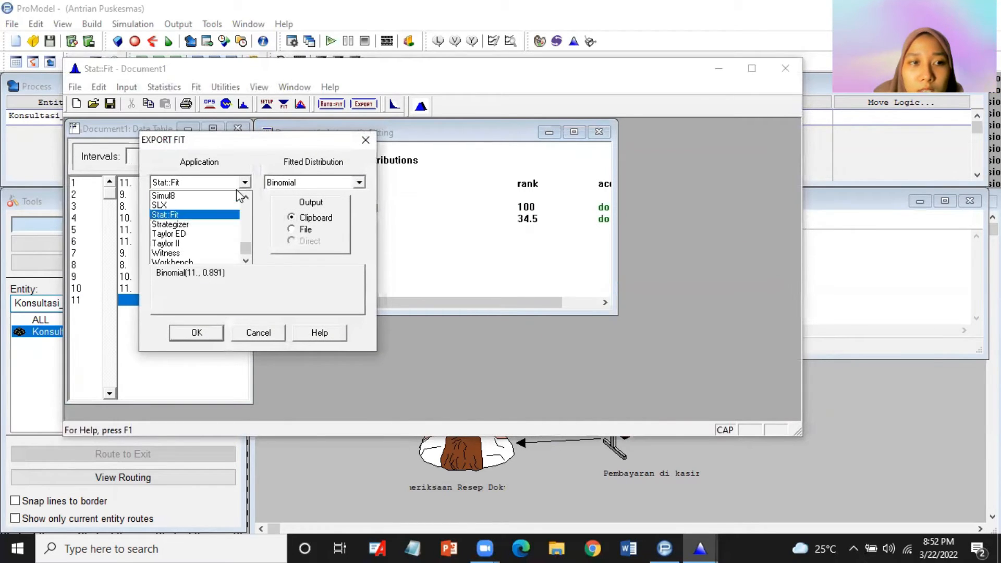
pyautogui.scroll(3, 214, 240)
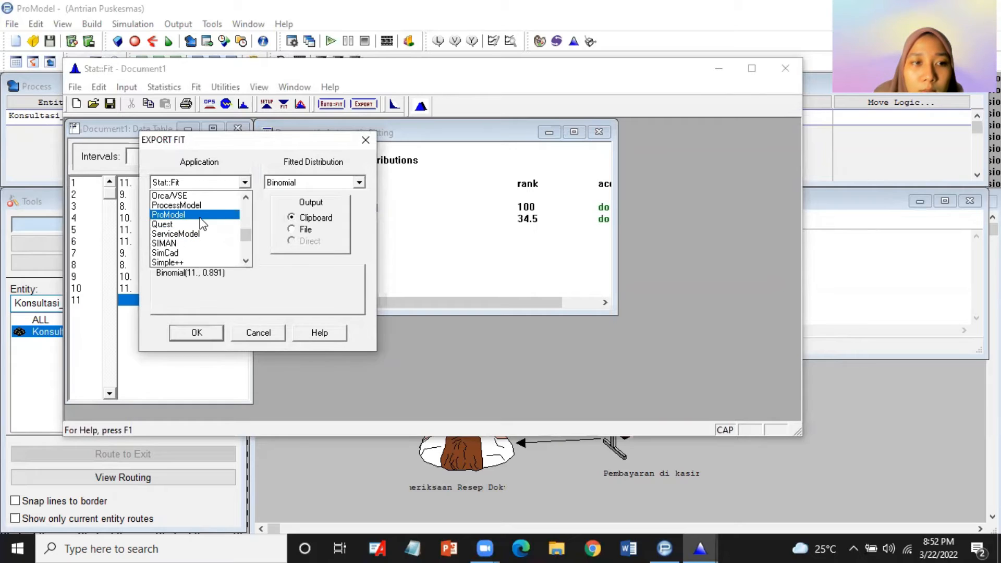
pyautogui.click(182, 215)
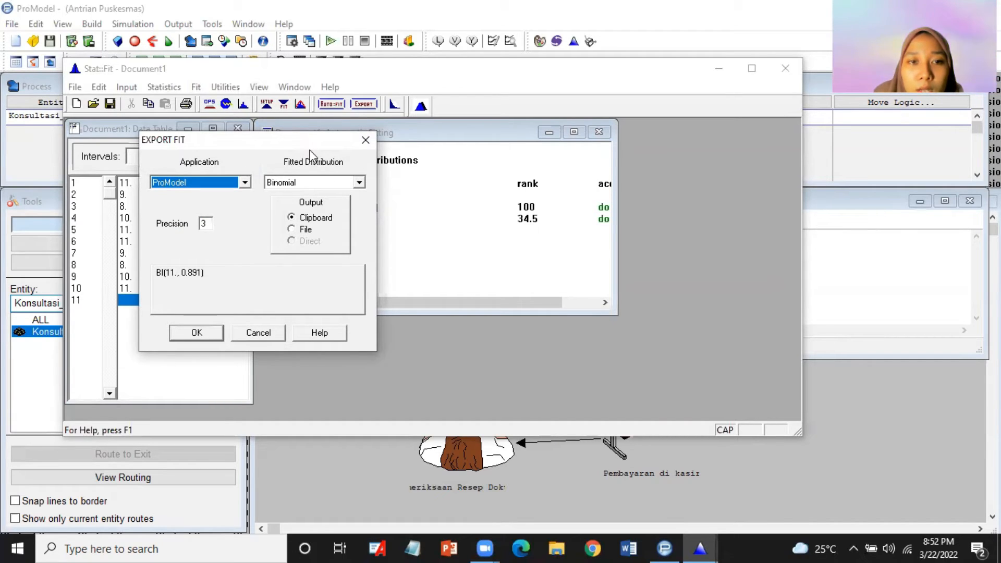
pyautogui.moveTo(309, 141); pyautogui.dragTo(399, 255)
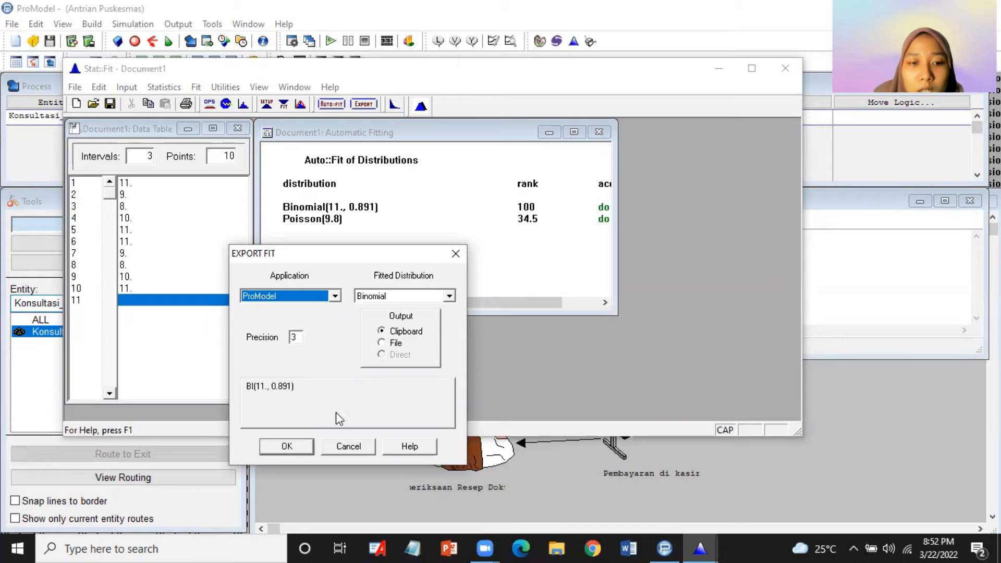
pyautogui.click(301, 453)
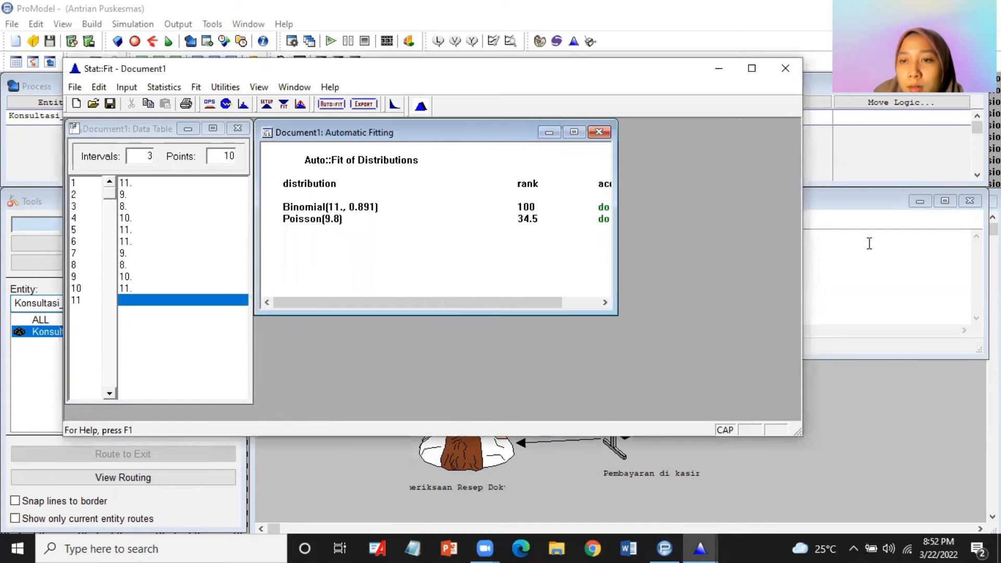
# - Switch back to ProModel and insert MOVE FOR BI(11., 0.891) as the move logic of the EXIT route
pyautogui.click(869, 243)
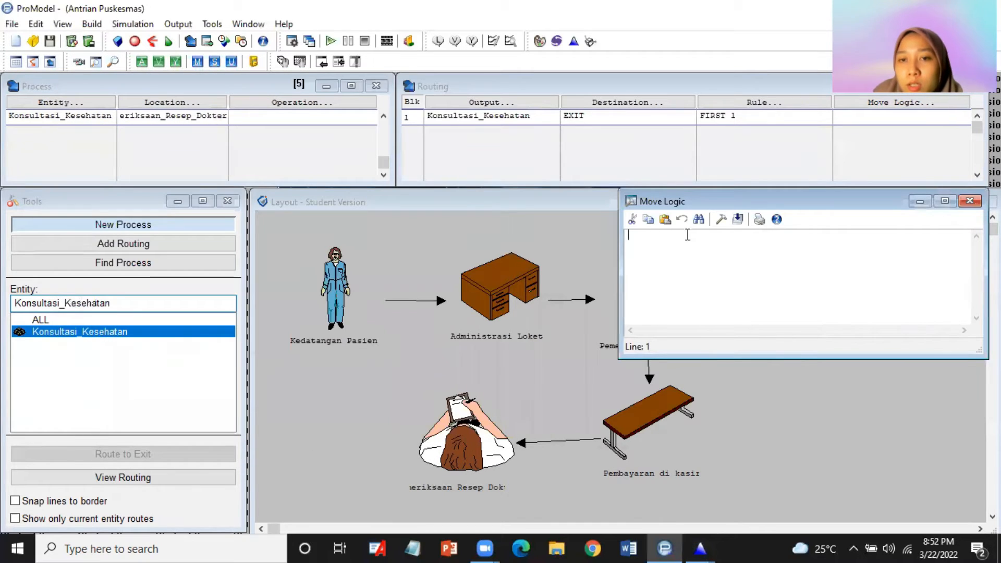
pyautogui.click(723, 219)
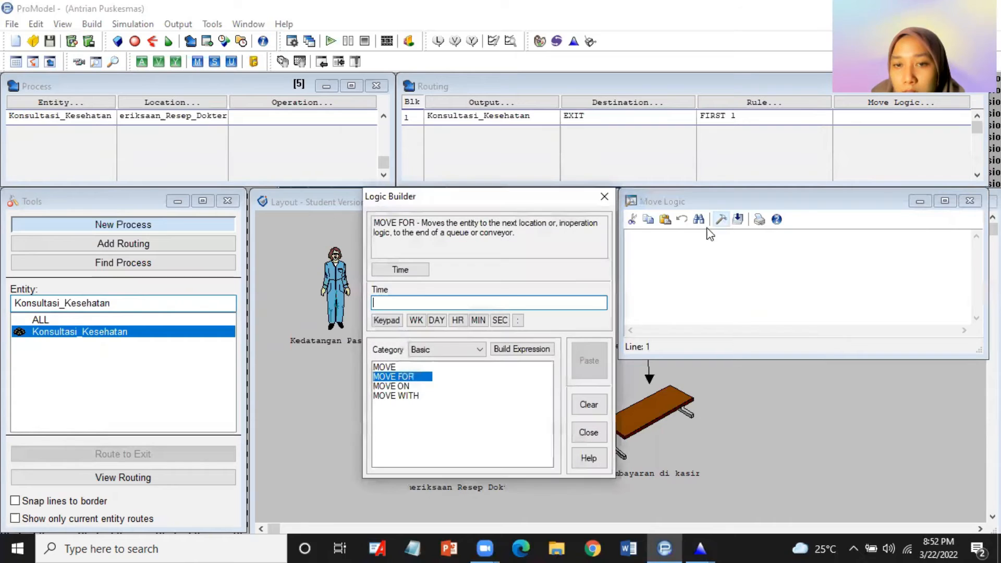
pyautogui.rightClick(415, 304)
pyautogui.click(449, 369)
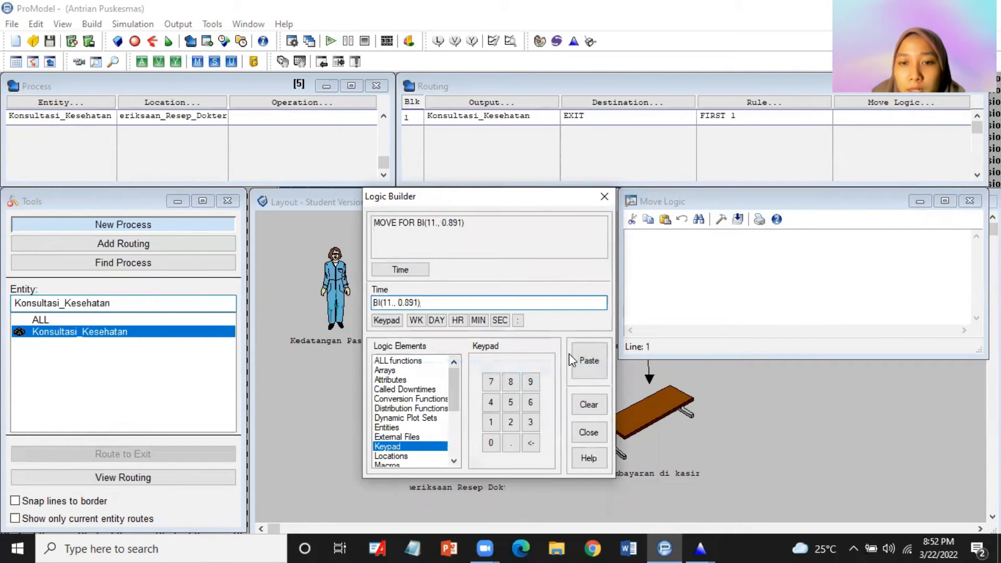
pyautogui.click(592, 362)
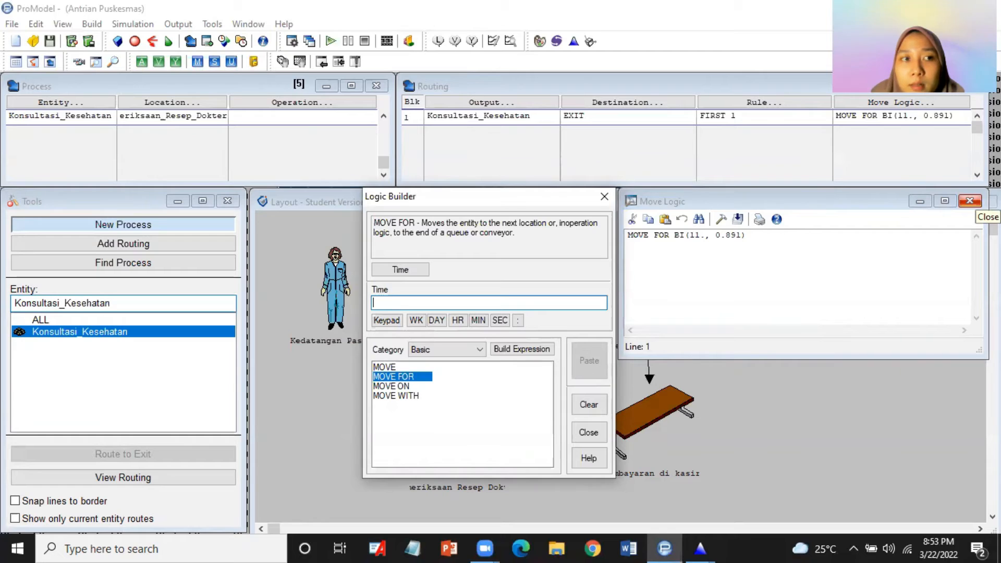
# - Close the EXIT route's move logic, then set the simulation options to a run time of 8 hours and 10 replications
pyautogui.click(970, 201)
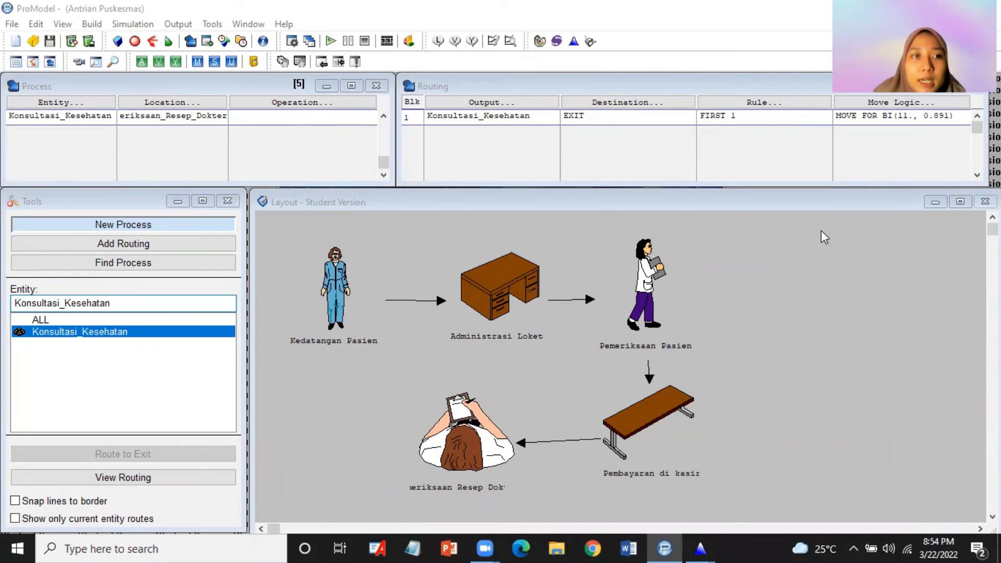
pyautogui.click(125, 27)
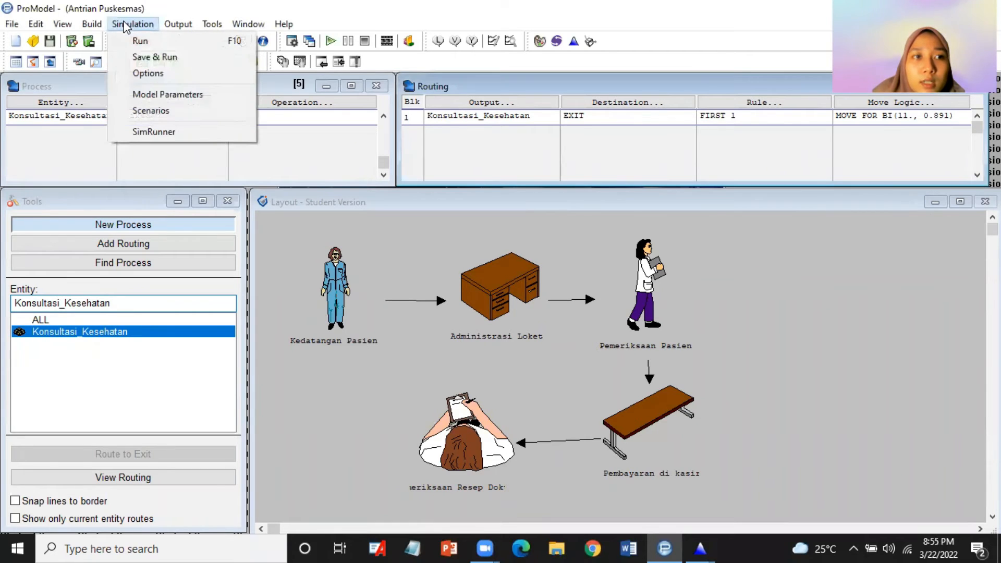
pyautogui.click(141, 73)
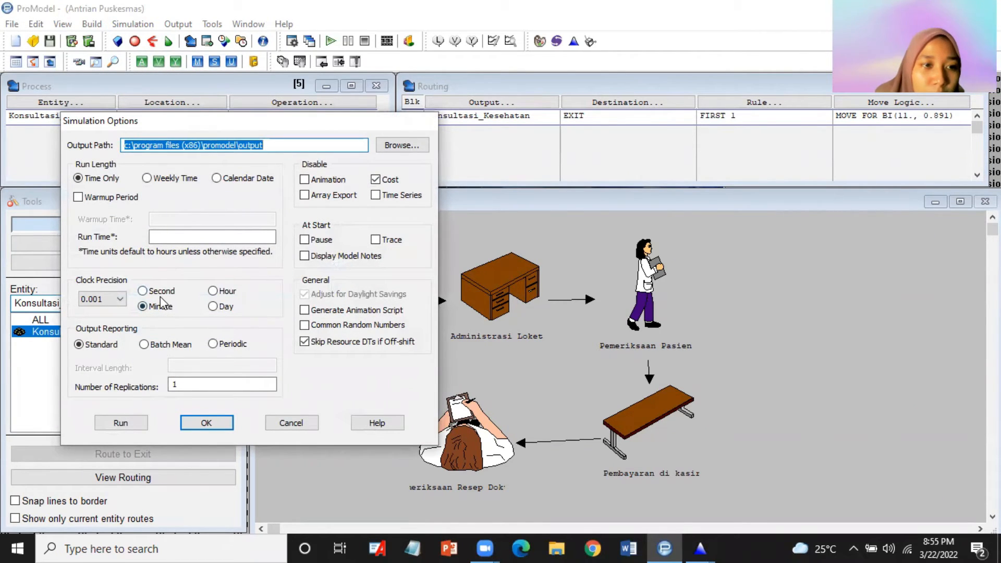
pyautogui.click(173, 235)
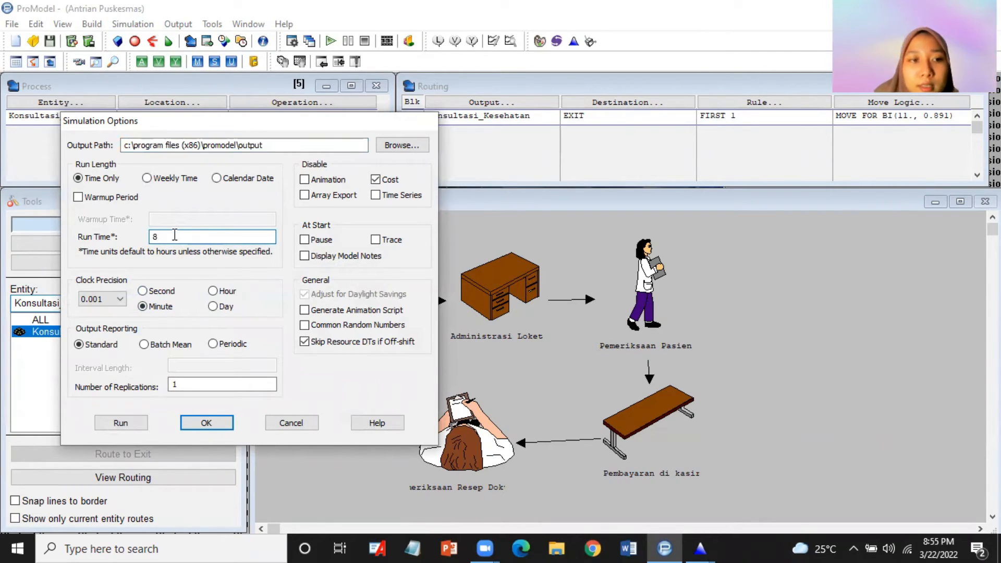
pyautogui.click(191, 383)
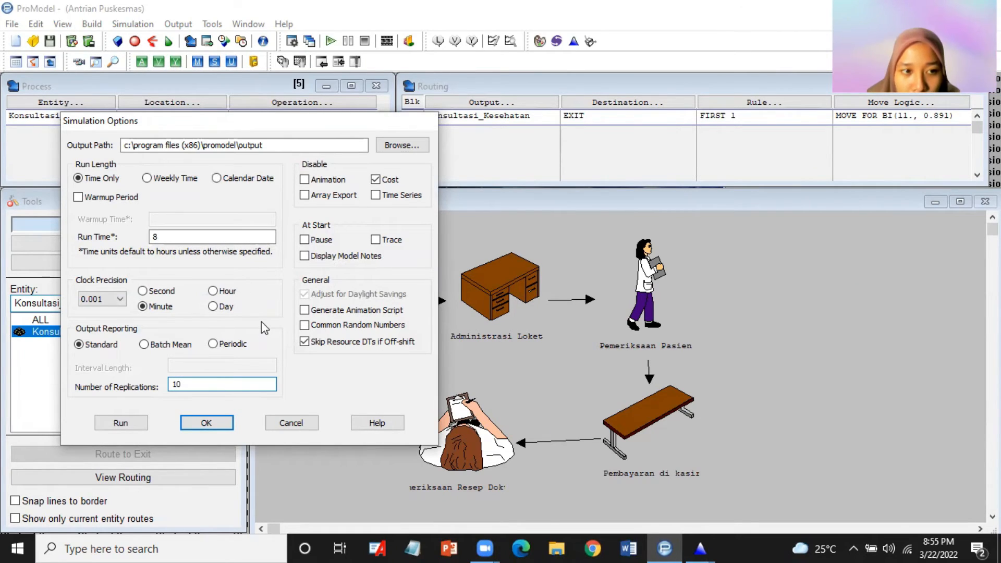
pyautogui.click(220, 423)
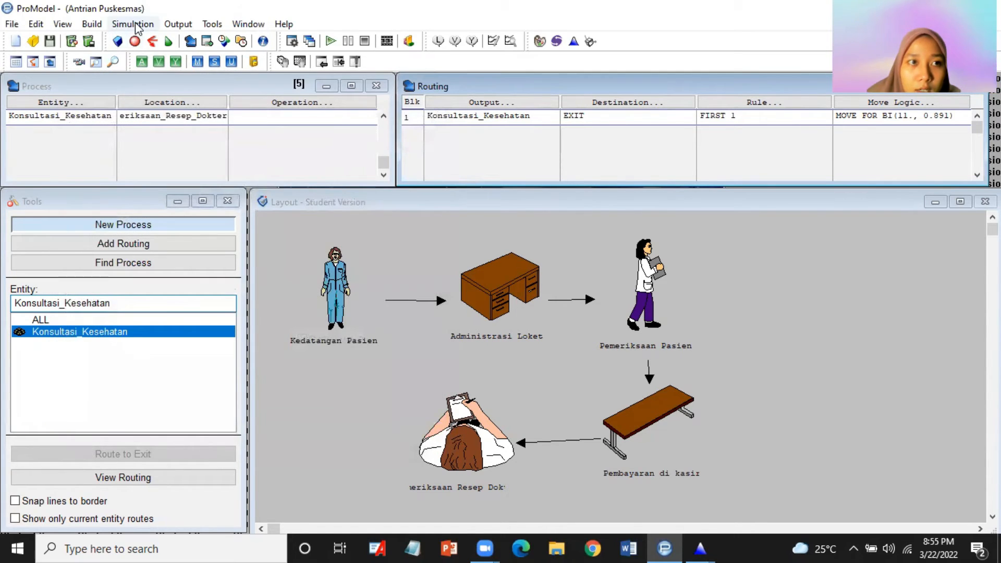
# - Run the simulation, saving the model as antrian puskesmas gedongan.mod on drive E, and raise the animation speed to nearly the maximum
pyautogui.click(135, 25)
pyautogui.click(144, 41)
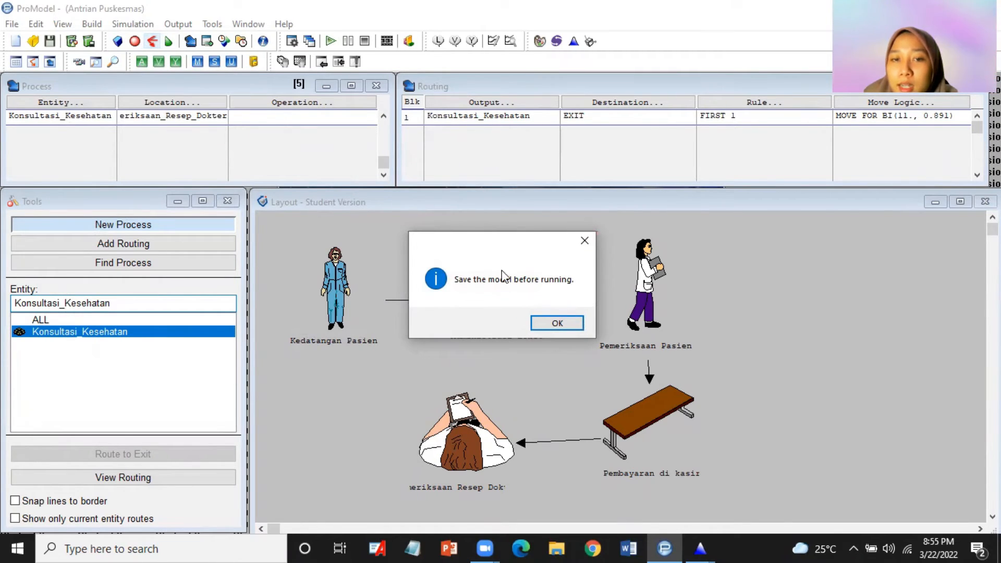
pyautogui.click(554, 325)
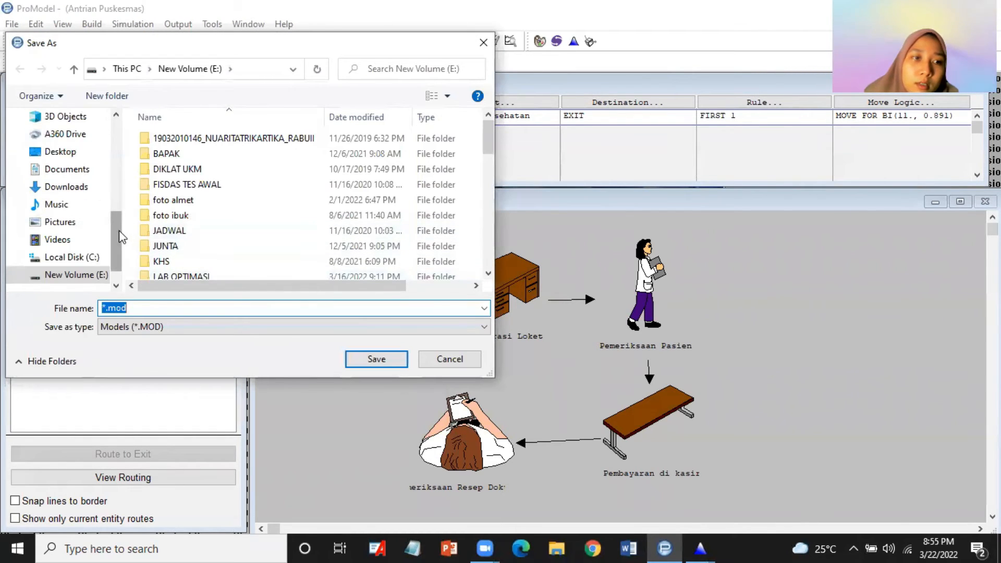
pyautogui.click(106, 308)
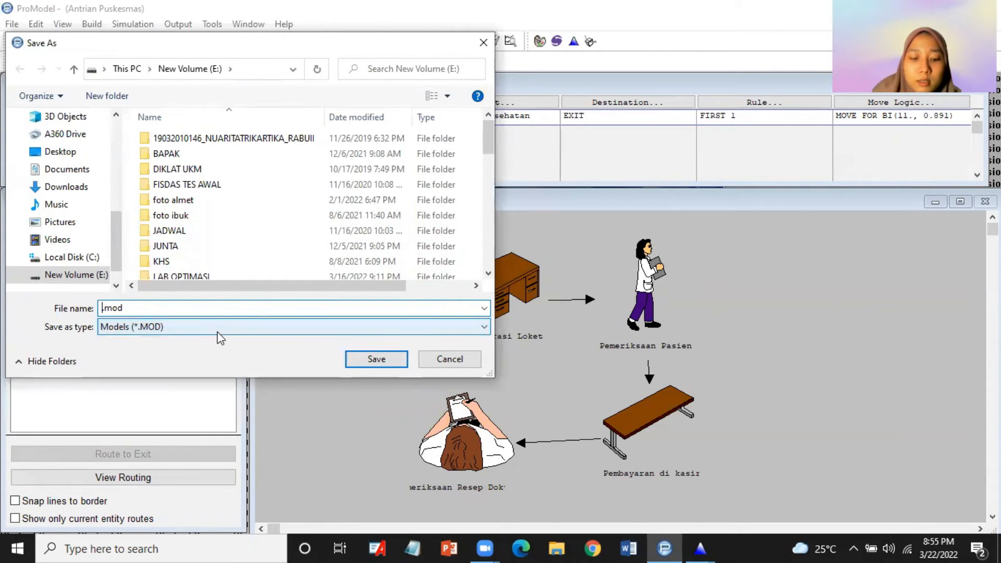
pyautogui.write('an')
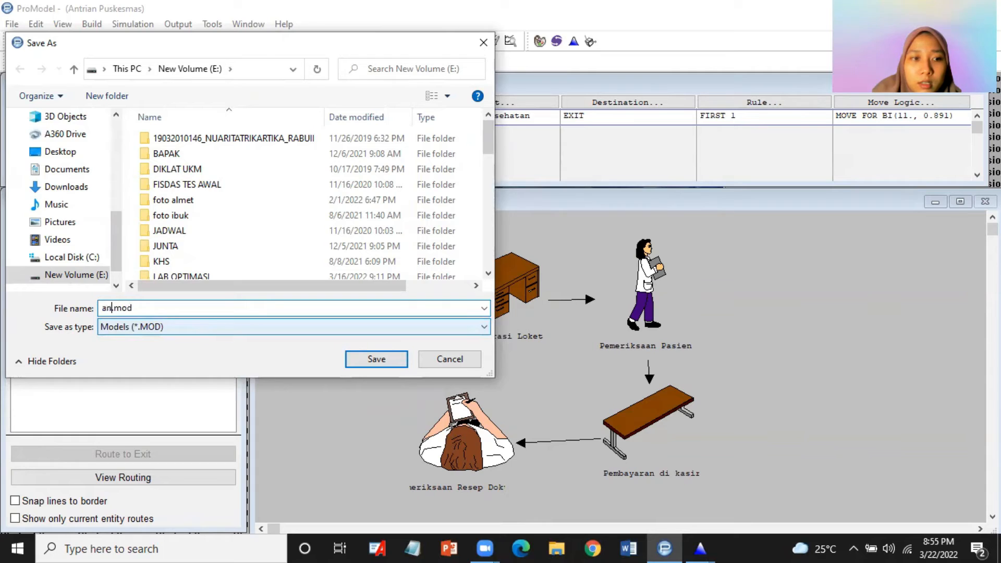
pyautogui.write('tri')
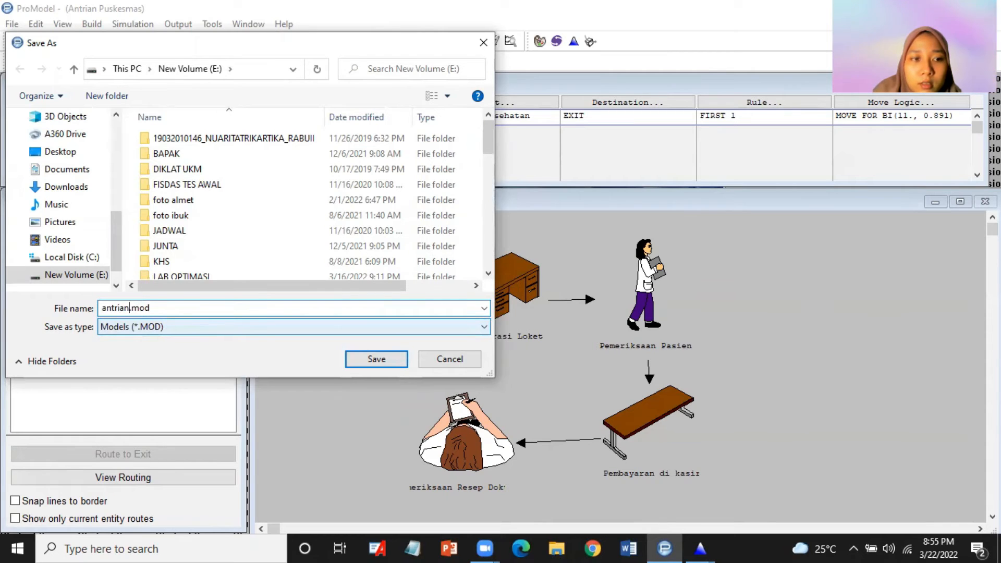
pyautogui.write('an puskesmas')
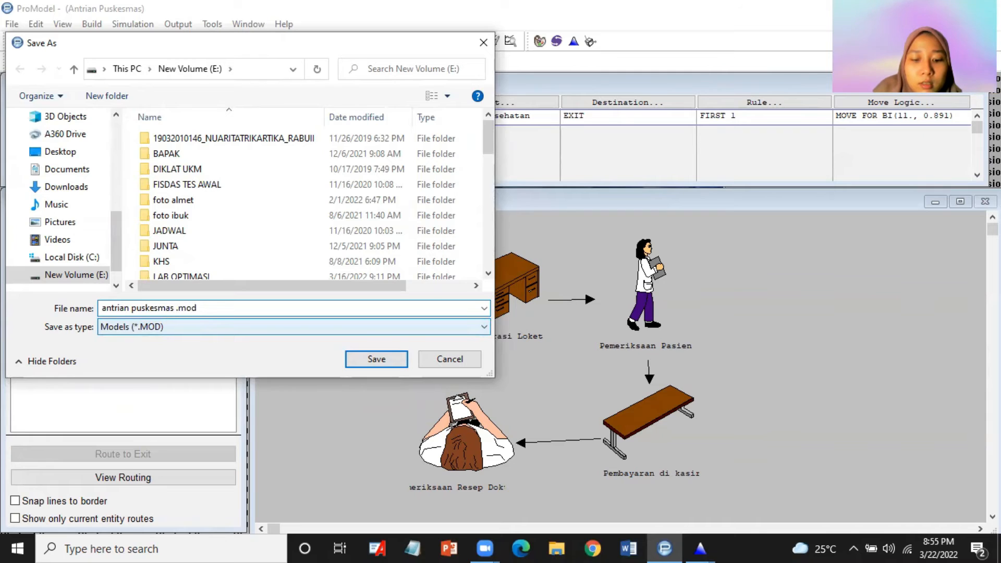
pyautogui.write(' gedongan')
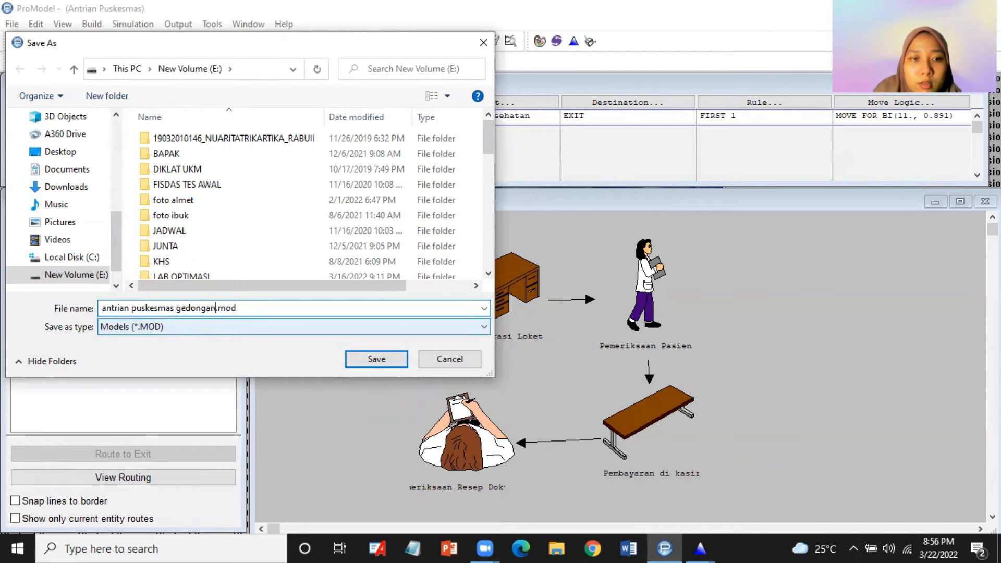
pyautogui.click(381, 363)
pyautogui.click(381, 365)
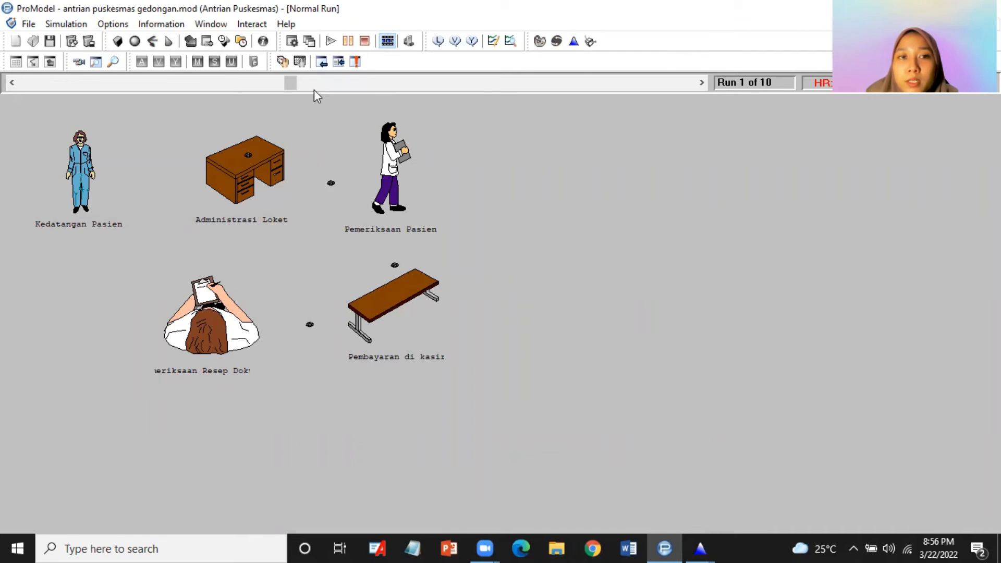
pyautogui.moveTo(286, 86); pyautogui.dragTo(696, 94)
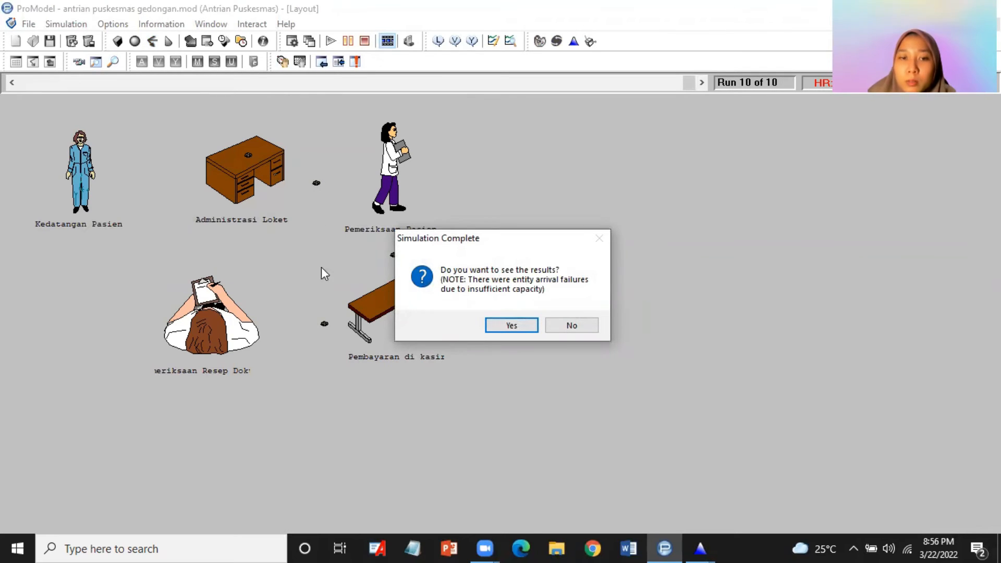
# - Open the Normal Run results report for all replications and view its Entity Activity table in a widened report window
pyautogui.click(526, 327)
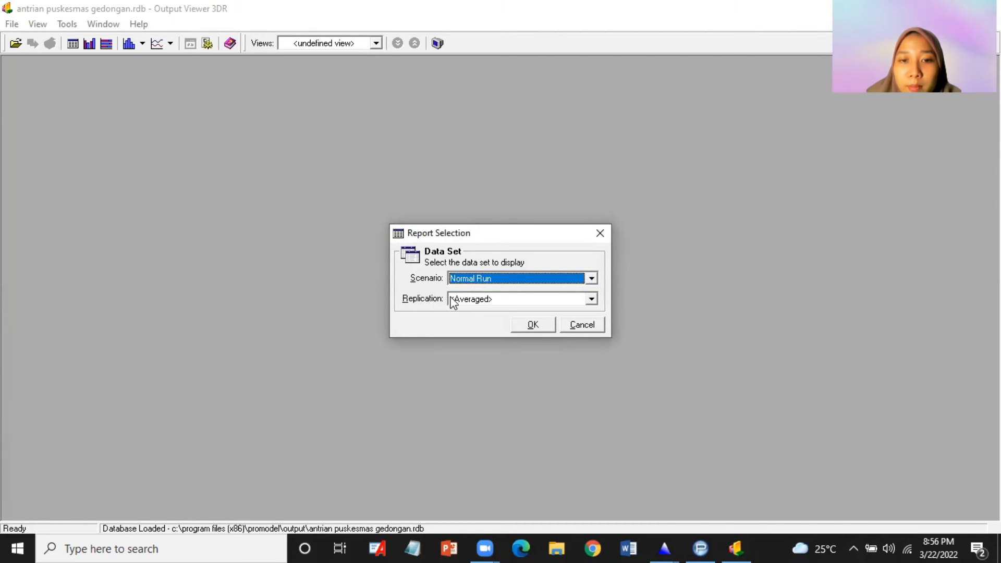
pyautogui.click(592, 300)
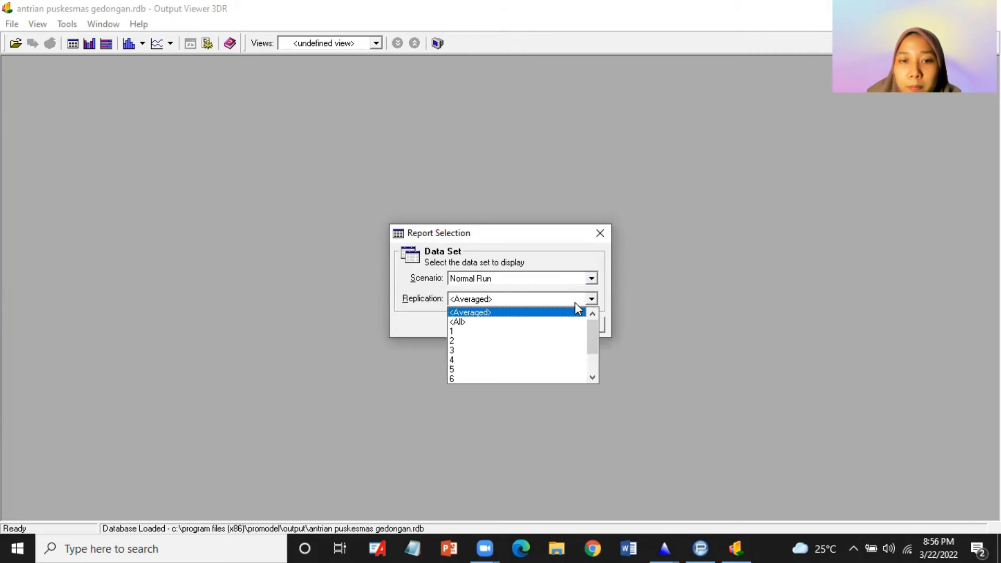
pyautogui.click(547, 323)
pyautogui.click(543, 324)
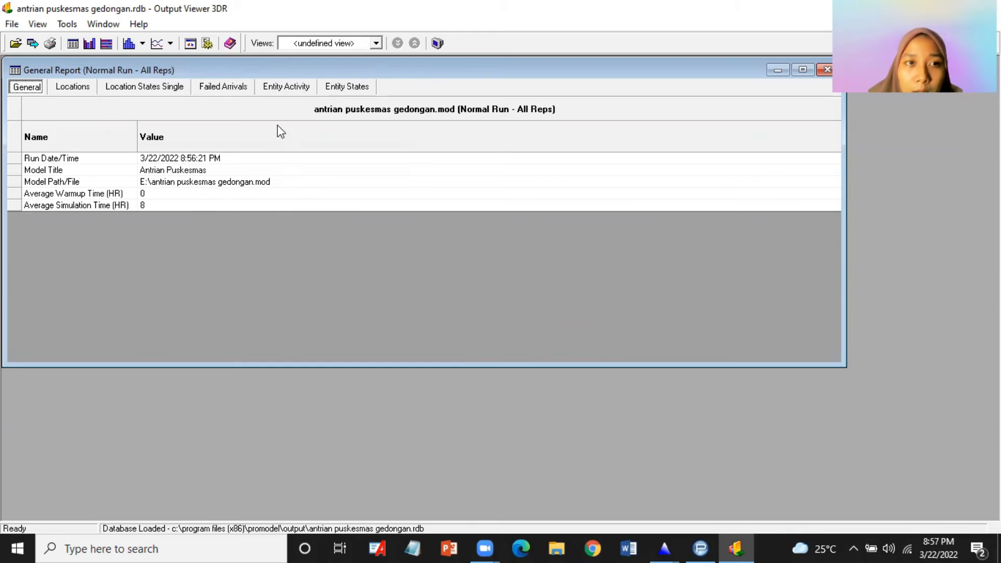
pyautogui.click(283, 89)
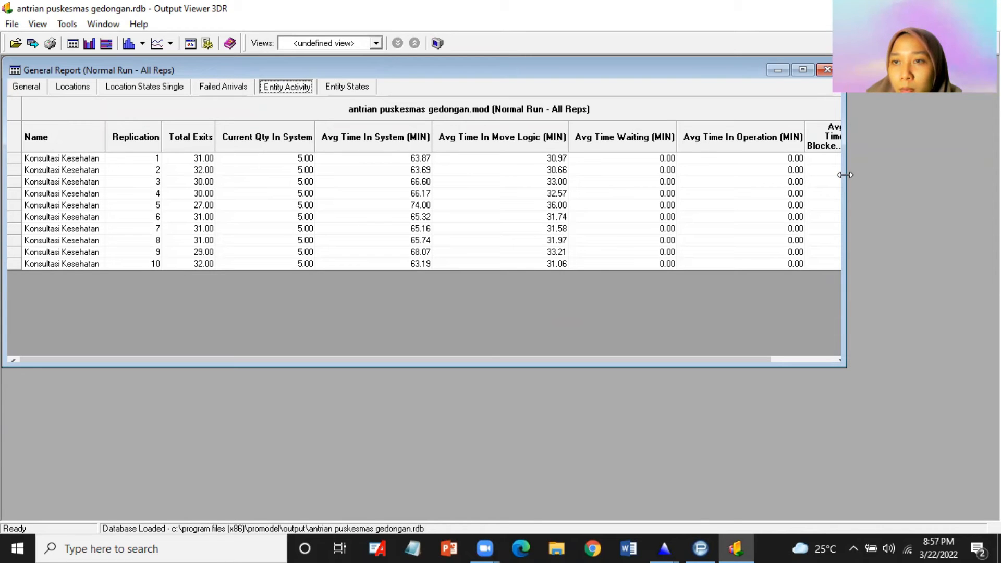
pyautogui.moveTo(845, 175); pyautogui.dragTo(993, 174)
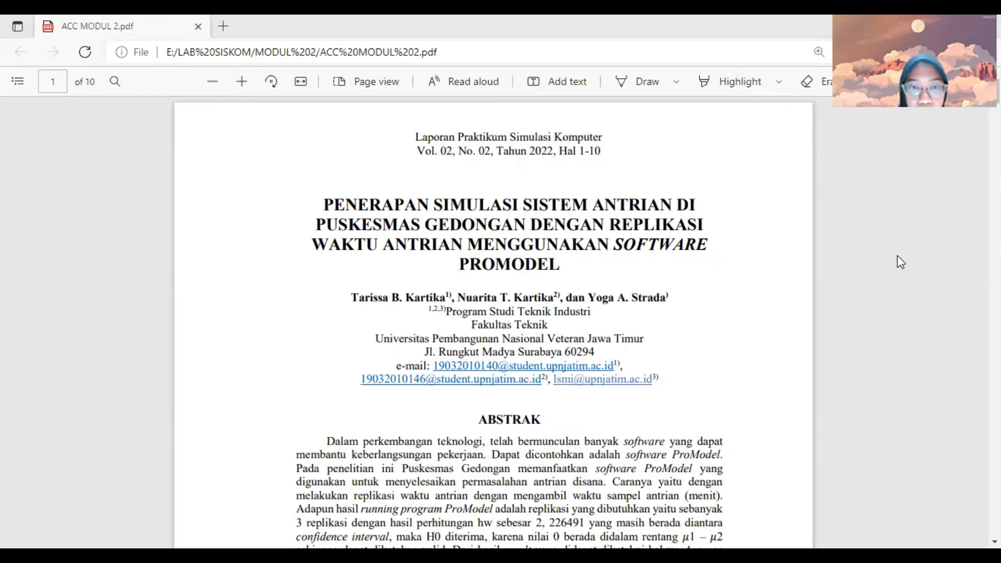
# - Switch to ACC MODUL 2.pdf and review the abstract, introduction and method section through Tabel 2.1 with the queue activity times
pyautogui.scroll(-3, 901, 262)
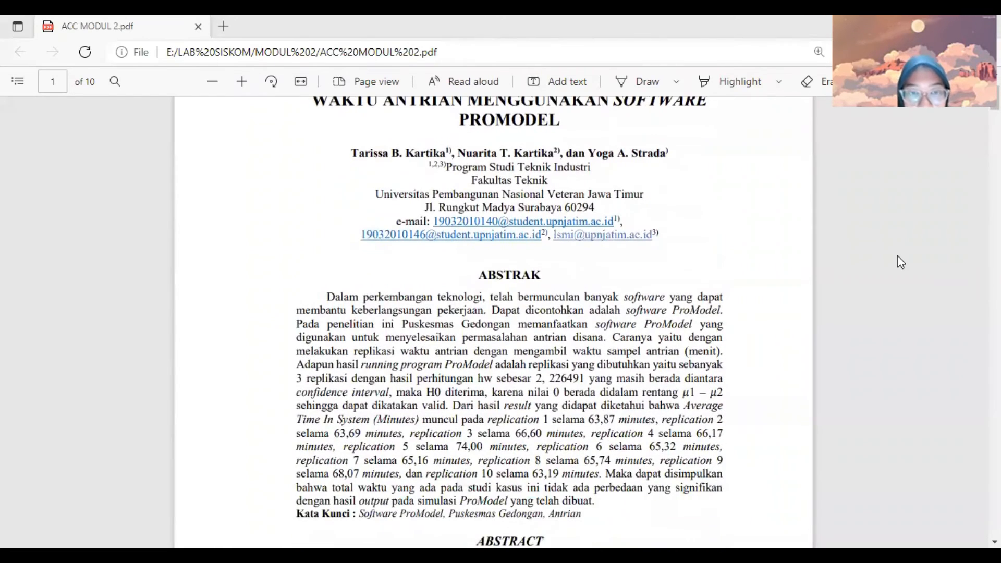
pyautogui.scroll(-12, 901, 262)
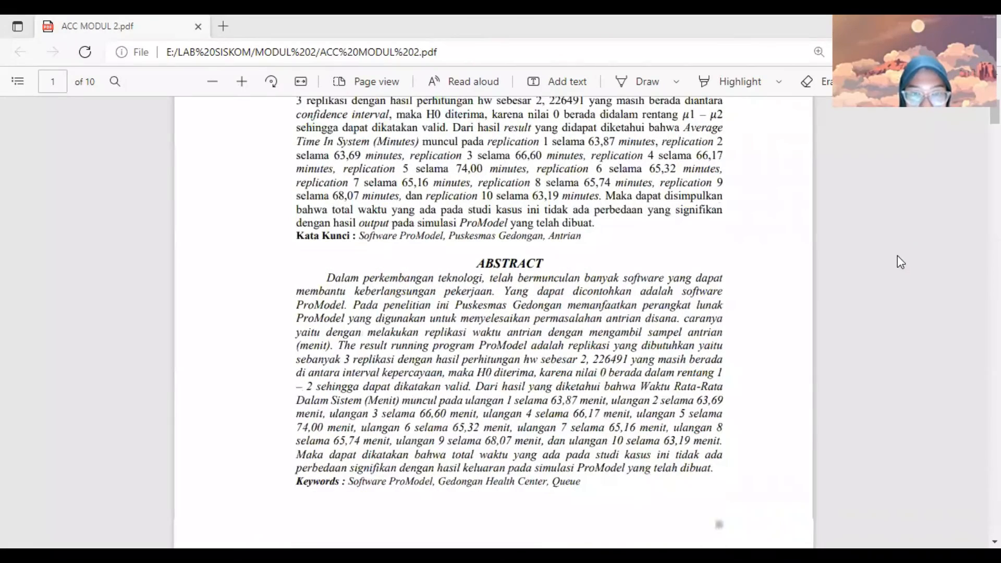
pyautogui.scroll(-4, 897, 257)
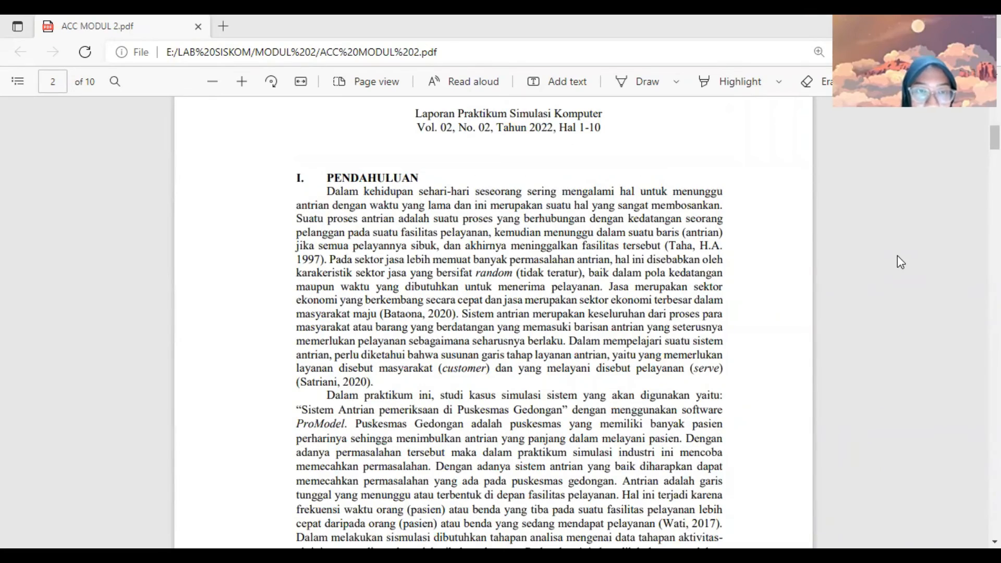
pyautogui.scroll(-12, 901, 263)
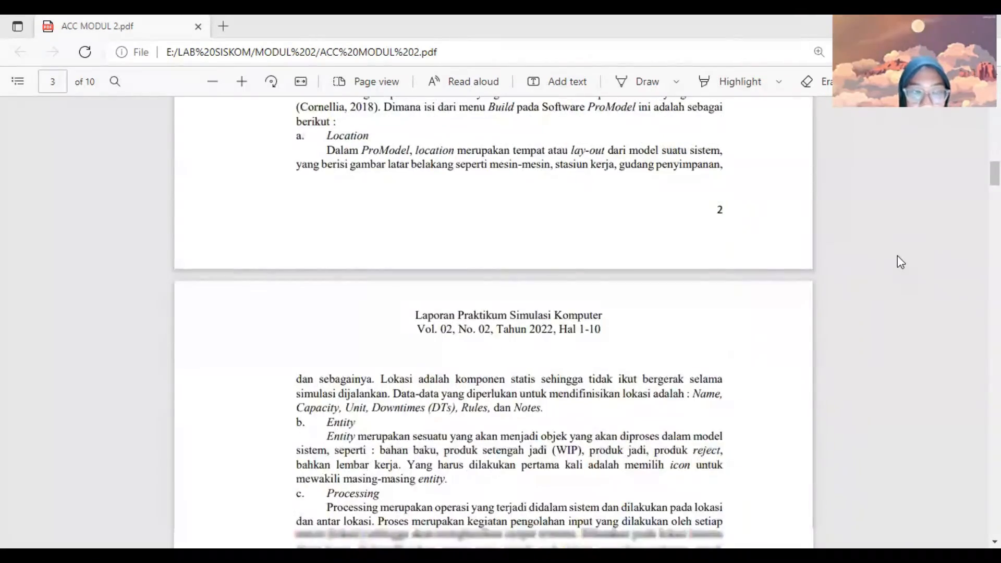
pyautogui.scroll(-15, 901, 262)
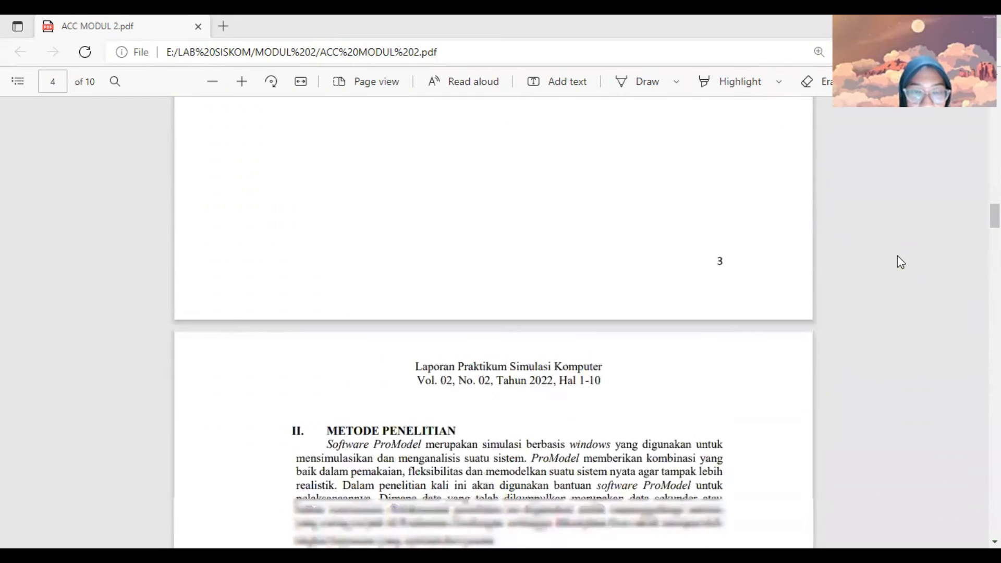
pyautogui.scroll(-4, 901, 262)
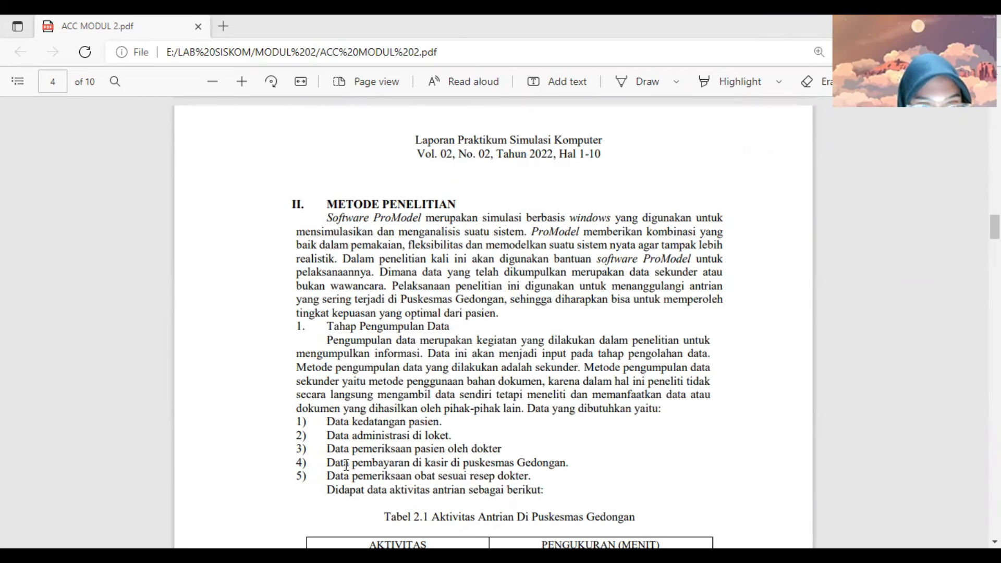
pyautogui.scroll(-3, 362, 477)
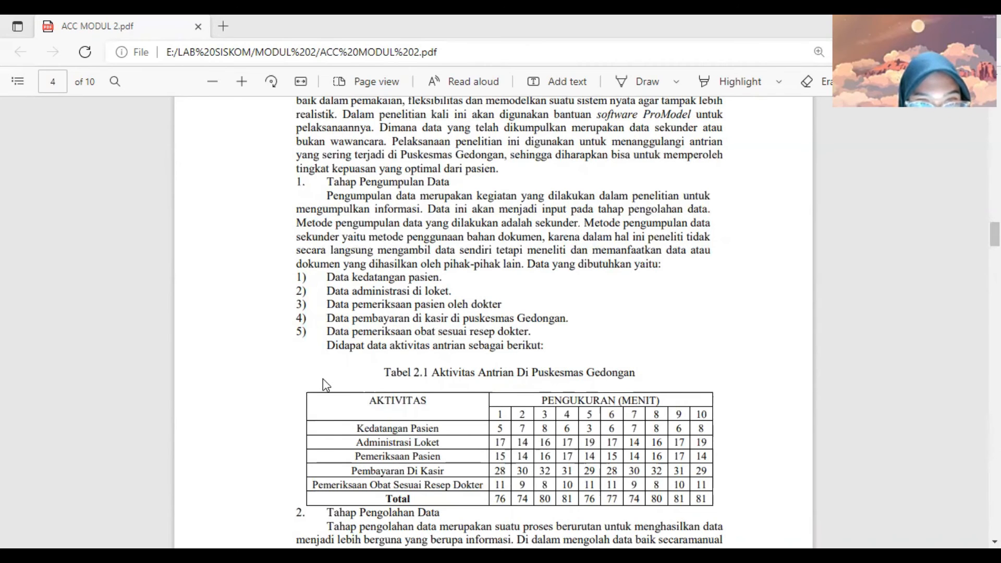
pyautogui.scroll(-2, 325, 385)
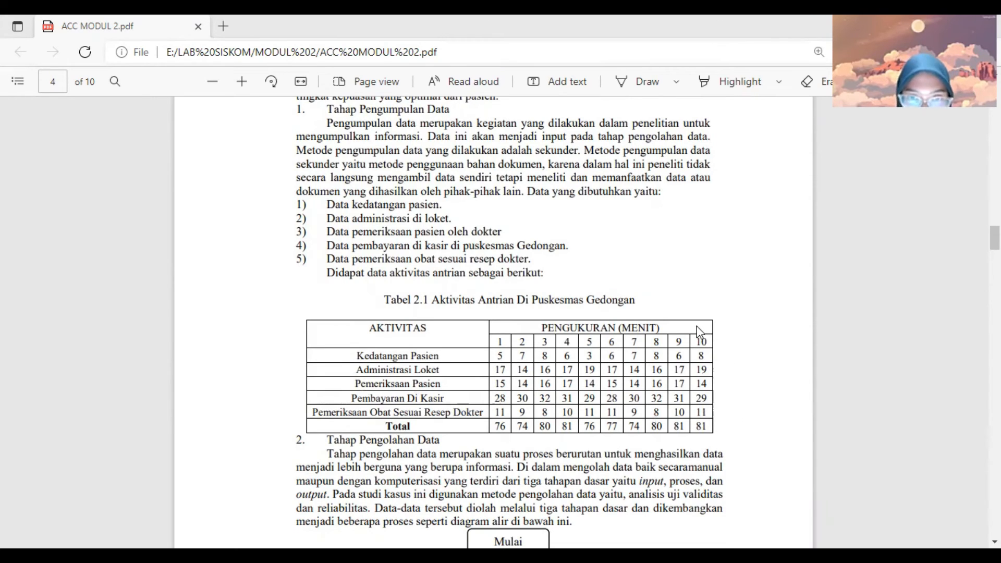
pyautogui.scroll(-3, 699, 332)
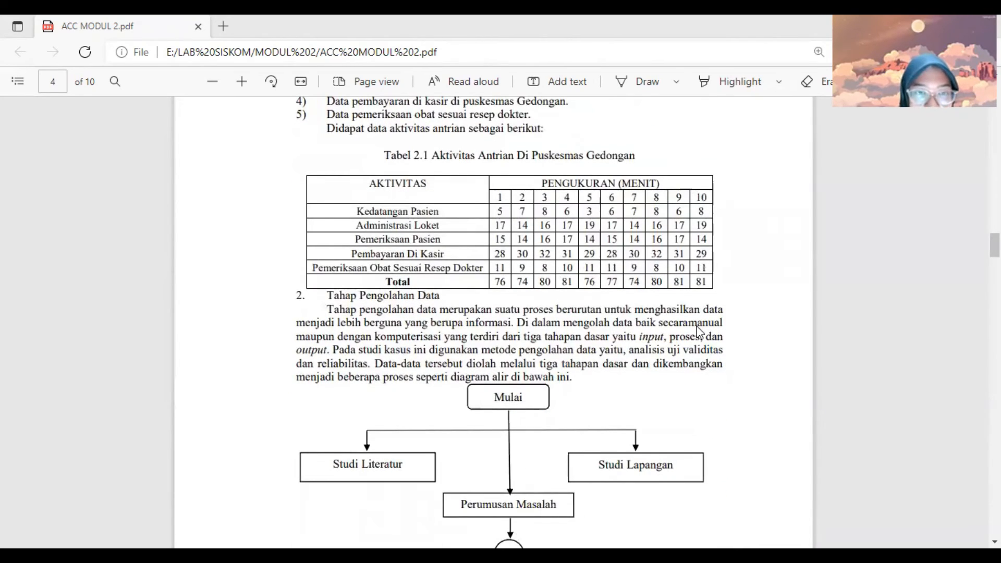
# - Review the report's research flowchart, the replication count calculation, and the Welch confidence interval validation with Tabel 3.1 to 3.4
pyautogui.scroll(-13, 698, 331)
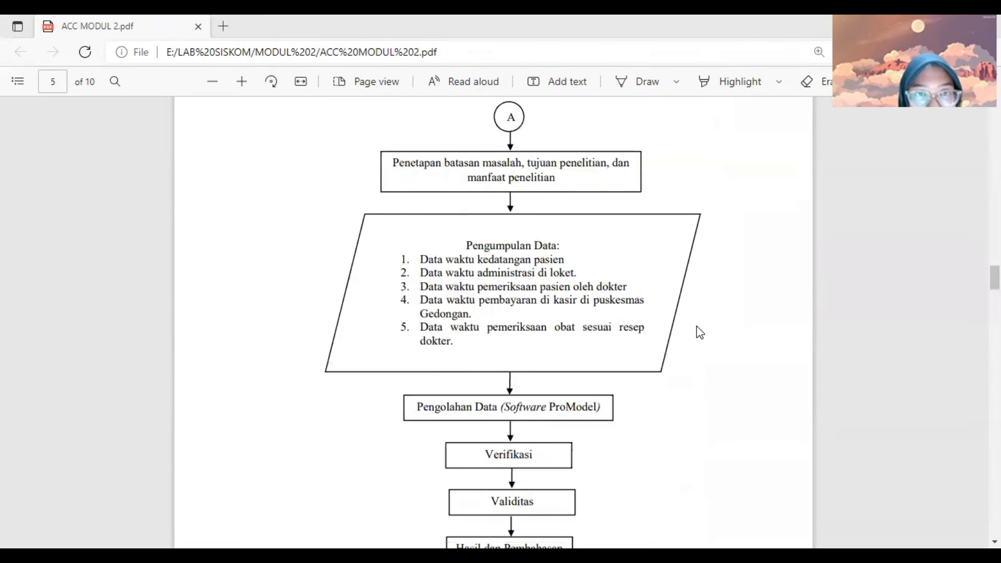
pyautogui.scroll(-17, 698, 332)
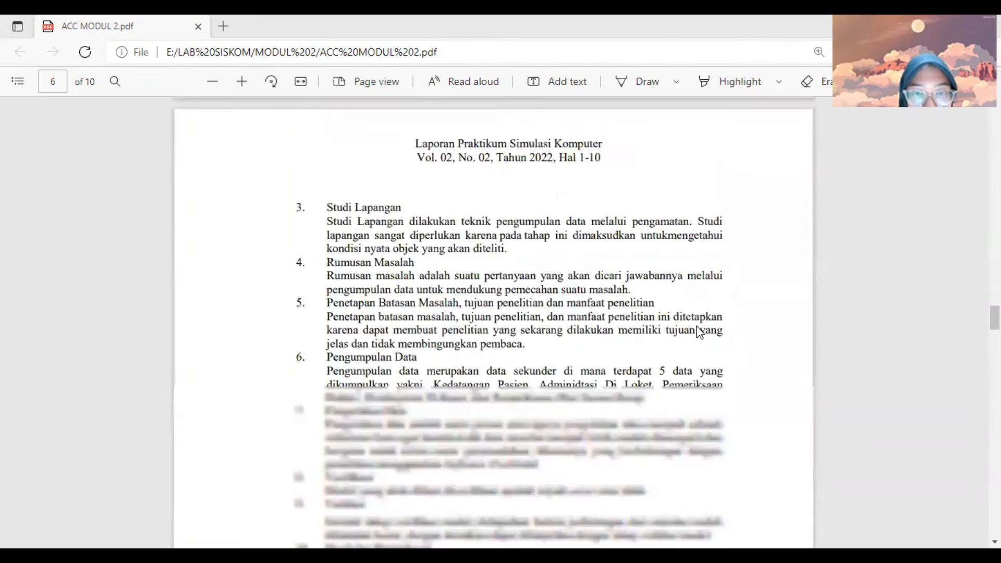
pyautogui.scroll(-18, 699, 332)
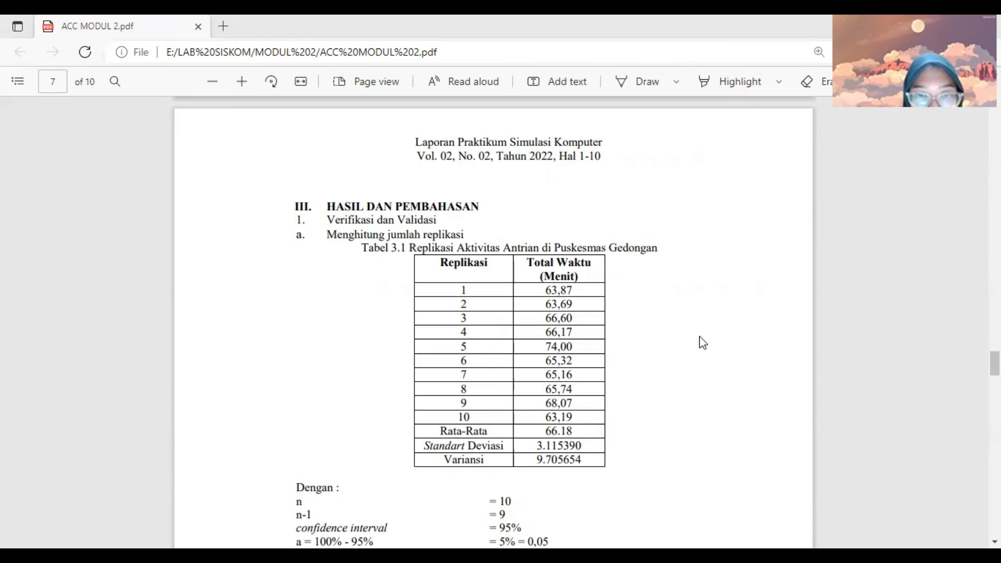
pyautogui.scroll(-3, 702, 342)
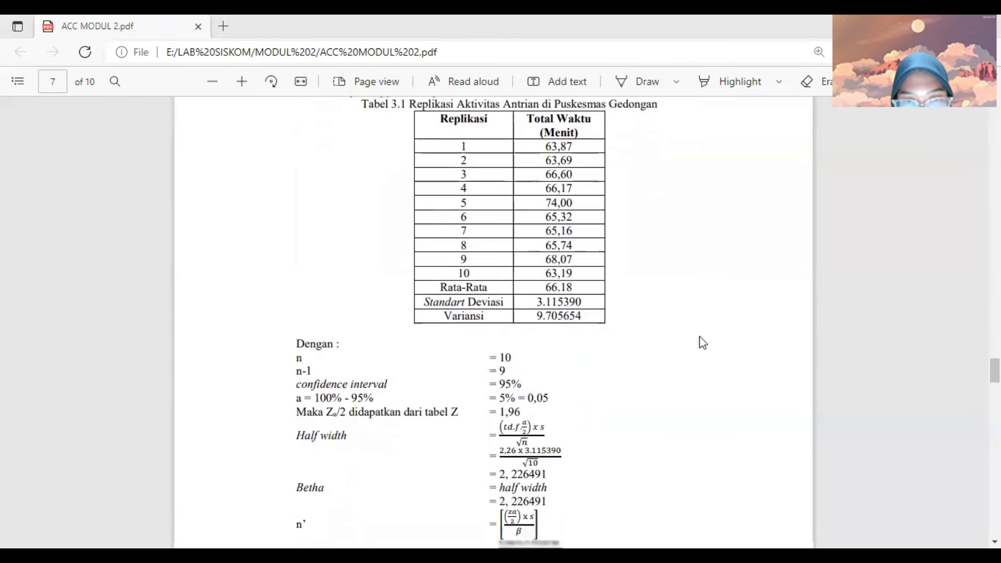
pyautogui.scroll(-1, 702, 343)
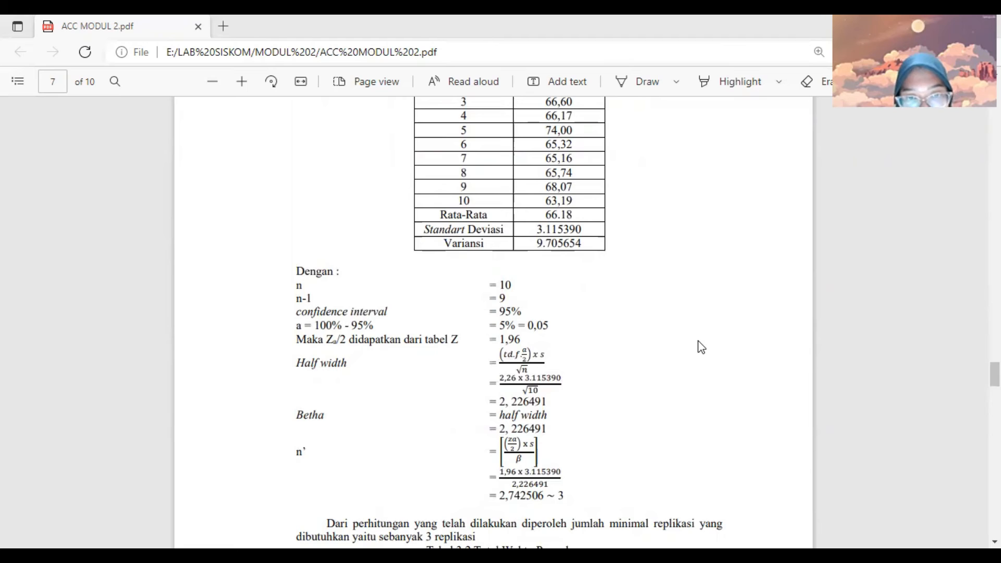
pyautogui.scroll(-3, 701, 346)
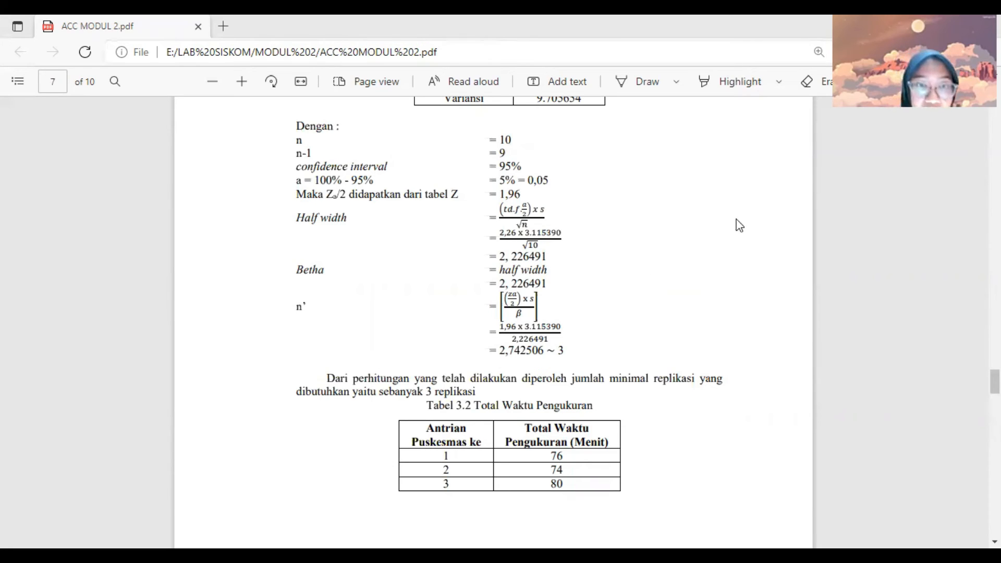
pyautogui.scroll(-1, 650, 297)
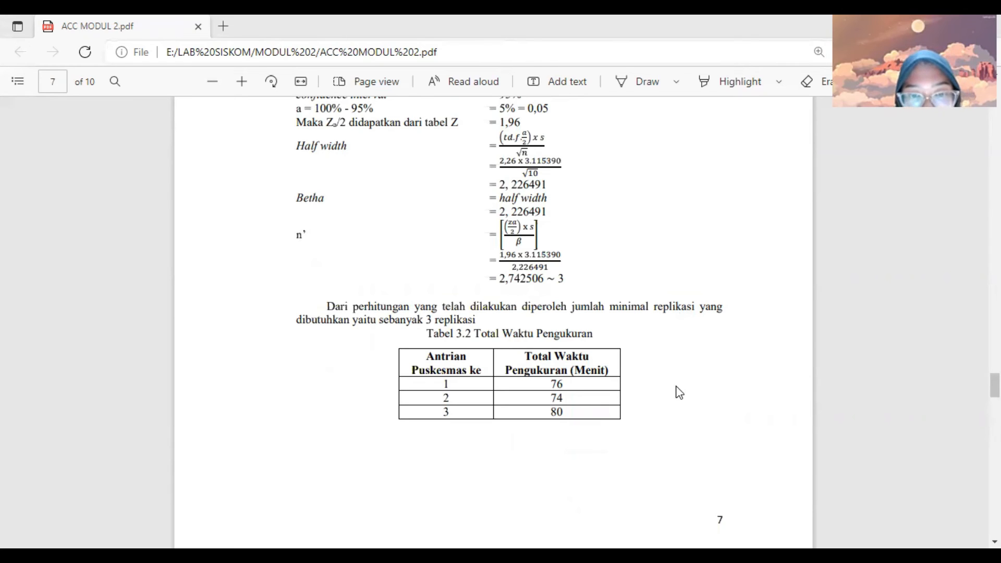
pyautogui.scroll(-5, 678, 392)
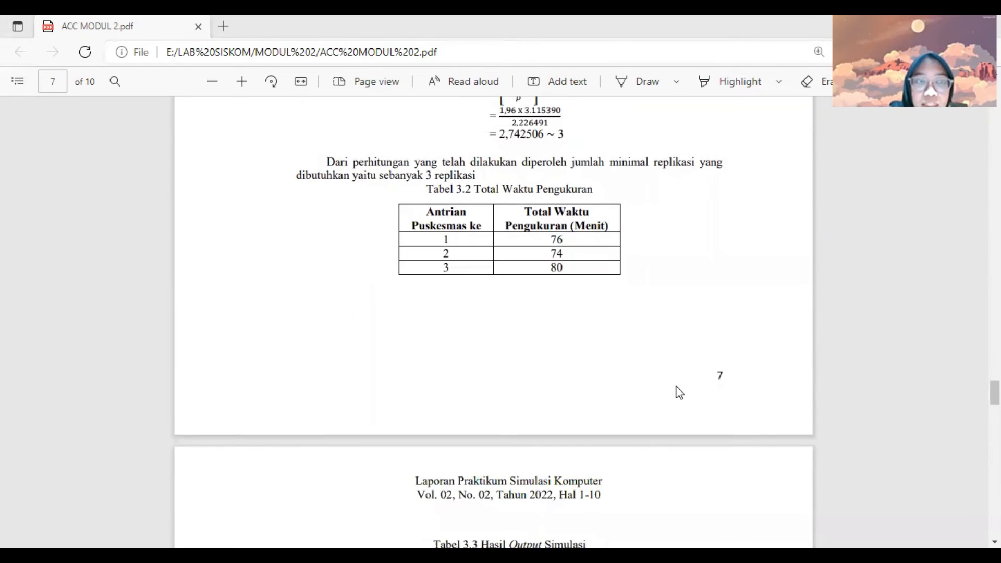
pyautogui.scroll(-3, 679, 392)
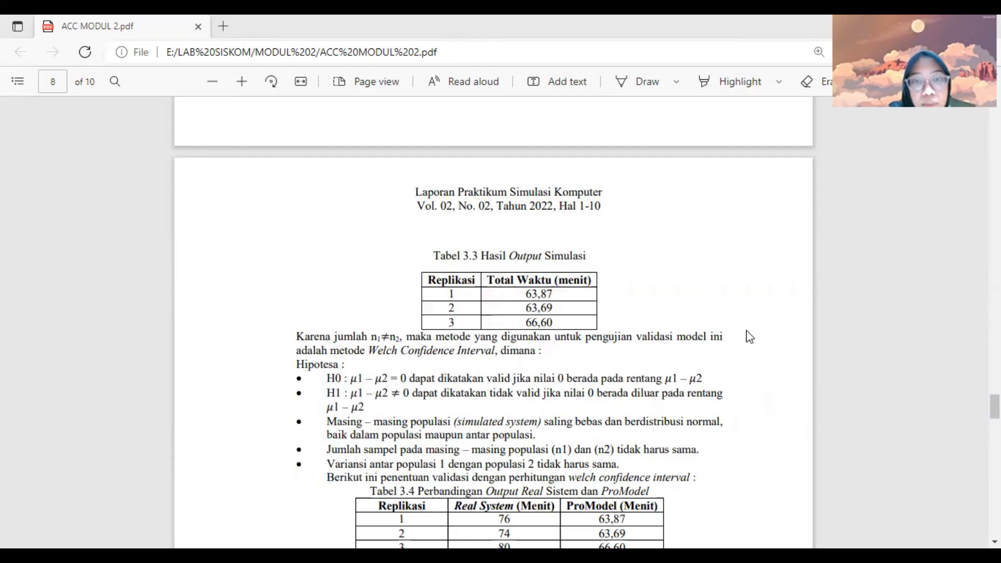
pyautogui.scroll(-3, 749, 336)
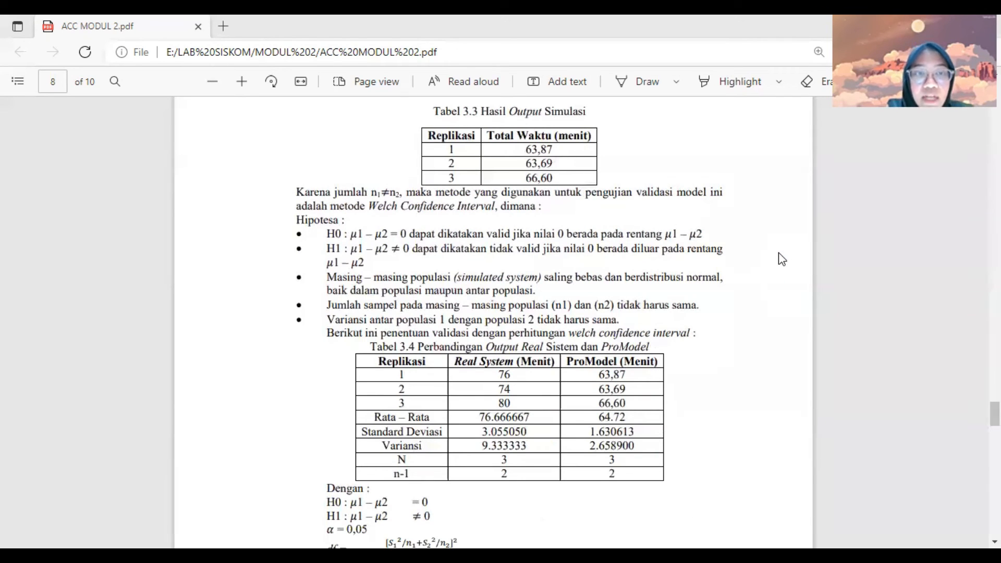
pyautogui.scroll(-4, 782, 259)
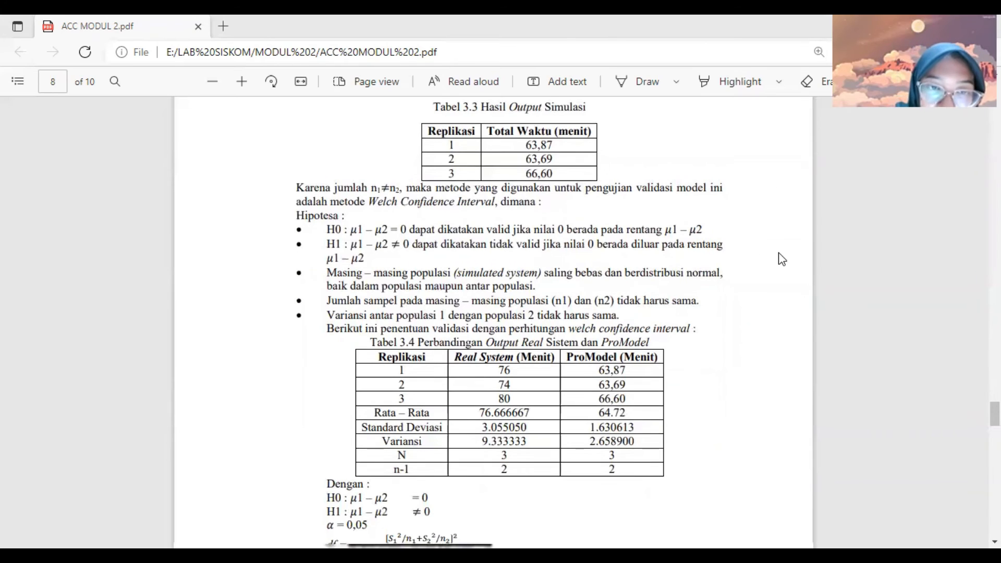